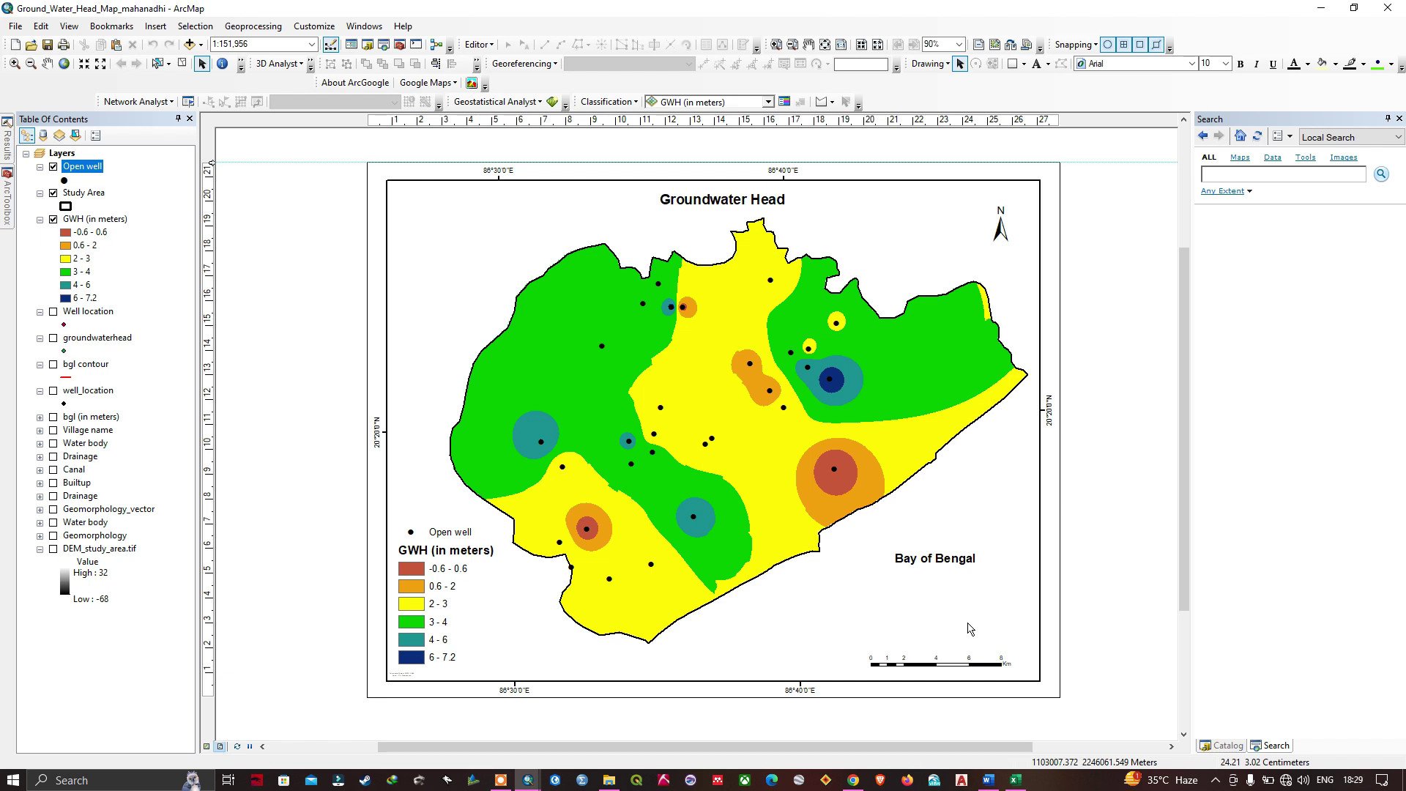
Switch to the Word document and add "/ groundwater level" after "pressure head" in the sentence explaining the GWH formula
key("alt+Tab")
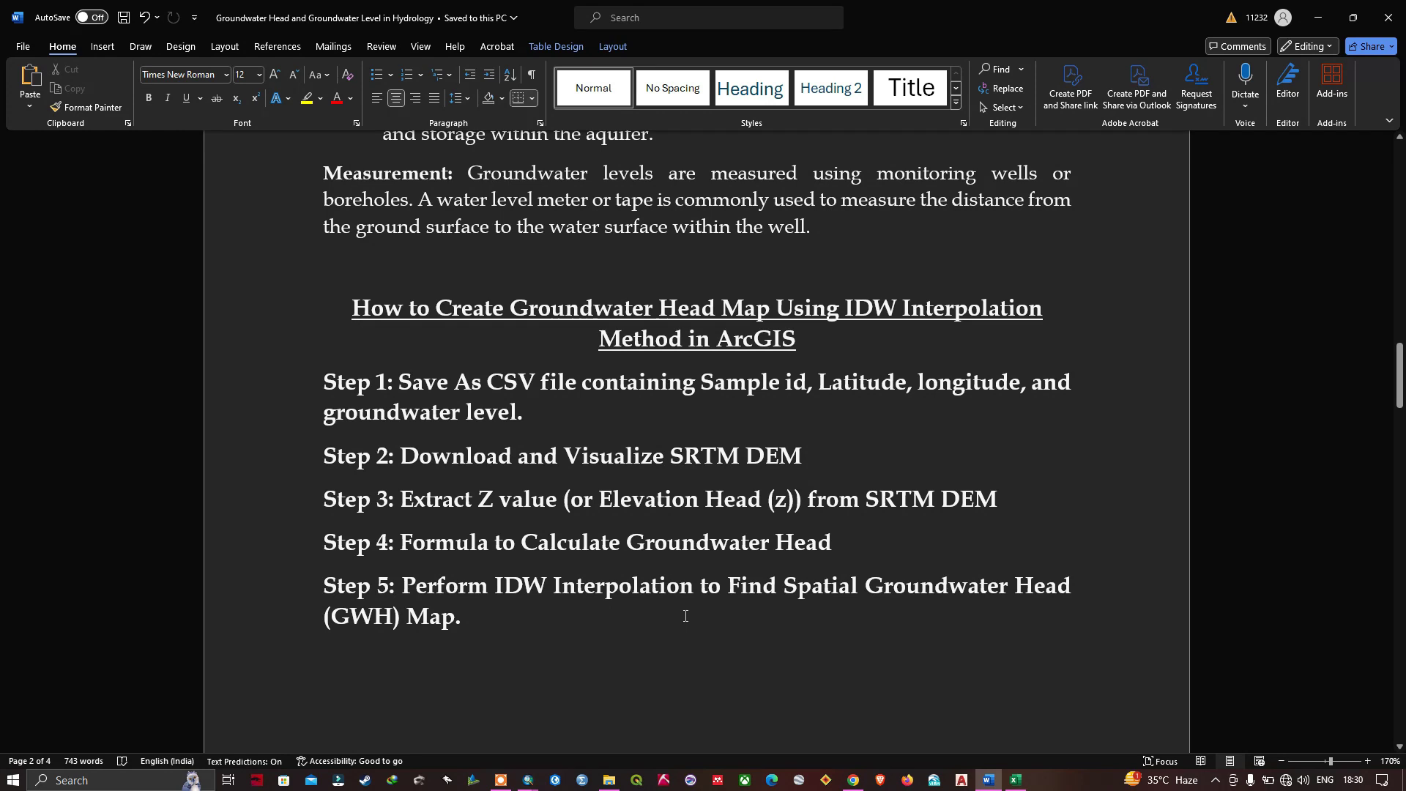
key("ctrl+Home")
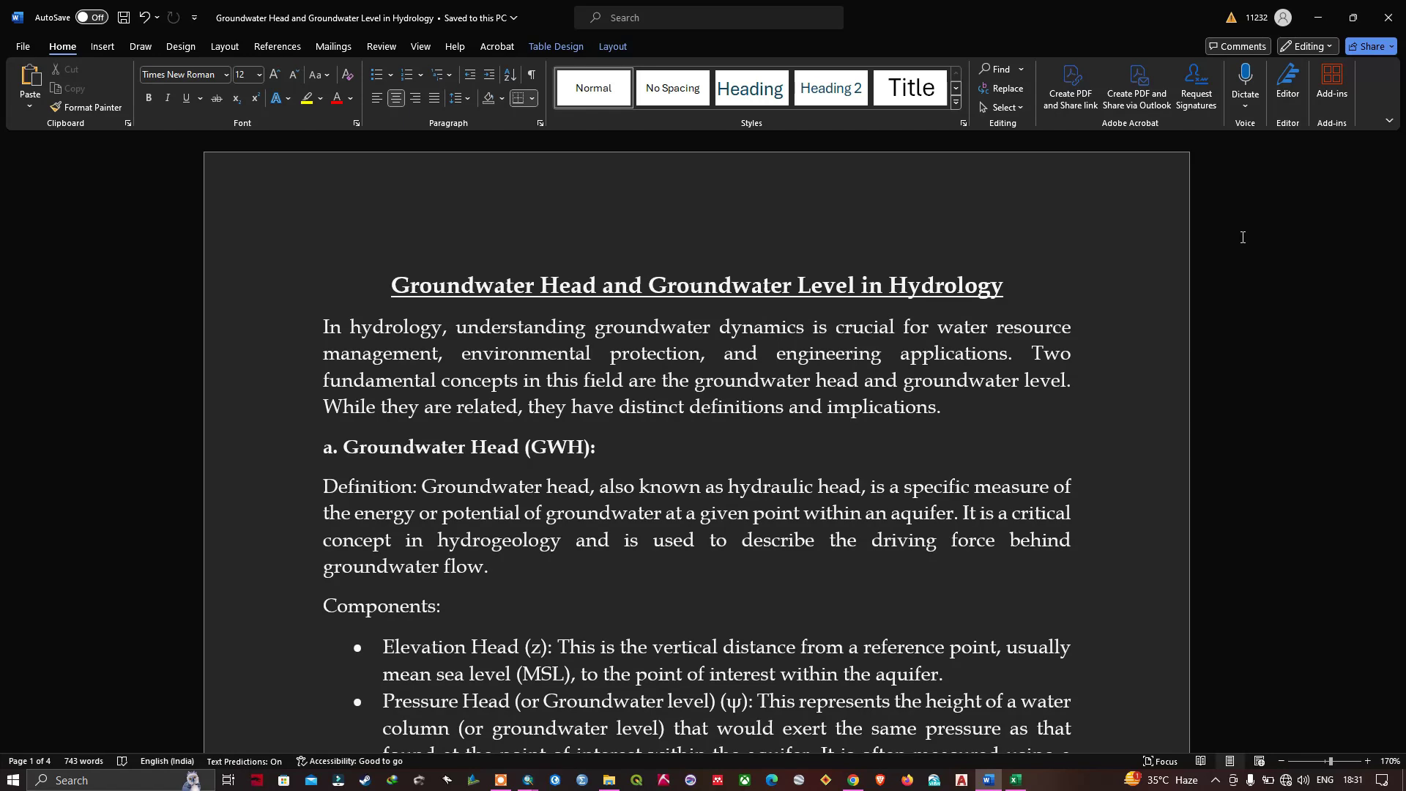
scroll(1128, 273, "down", 3)
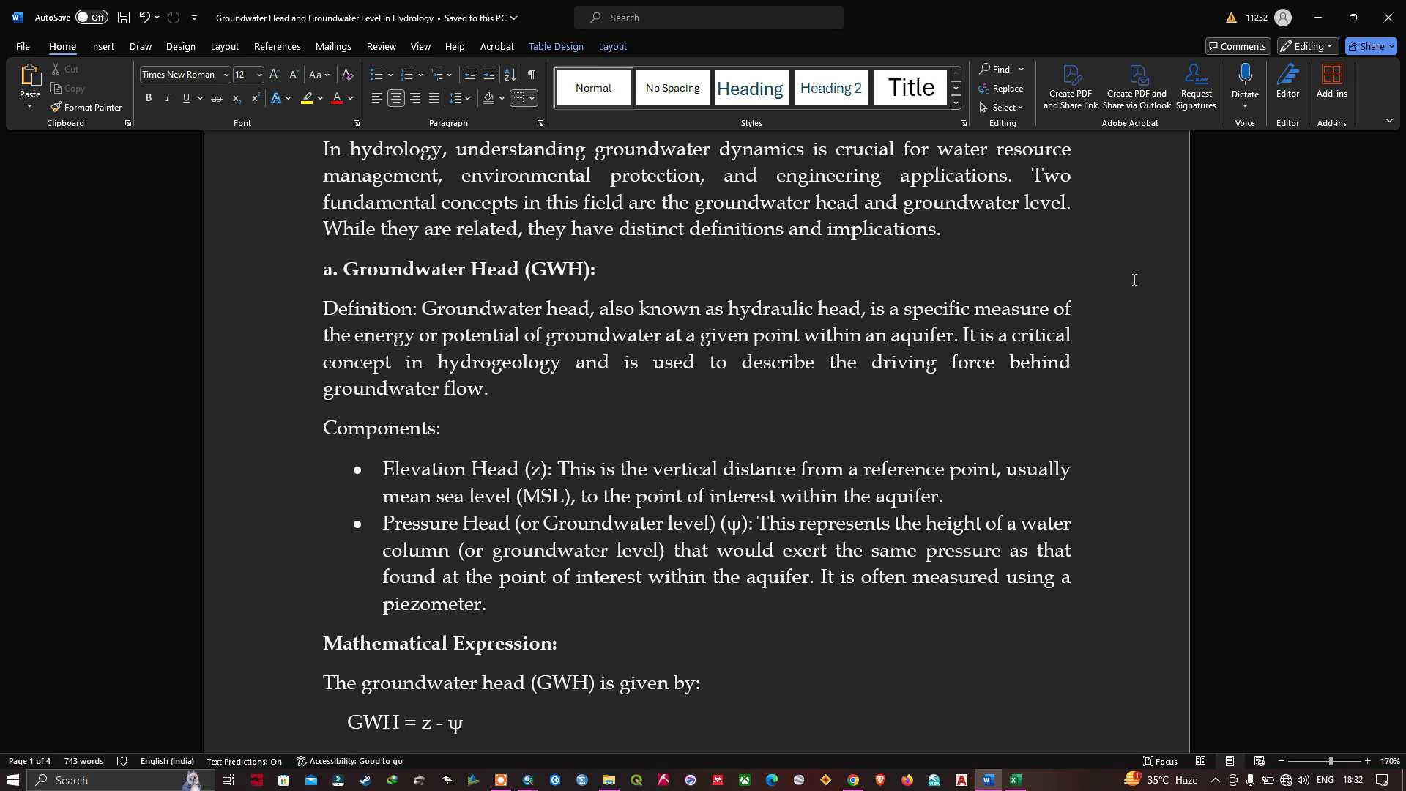
scroll(806, 279, "down", 1)
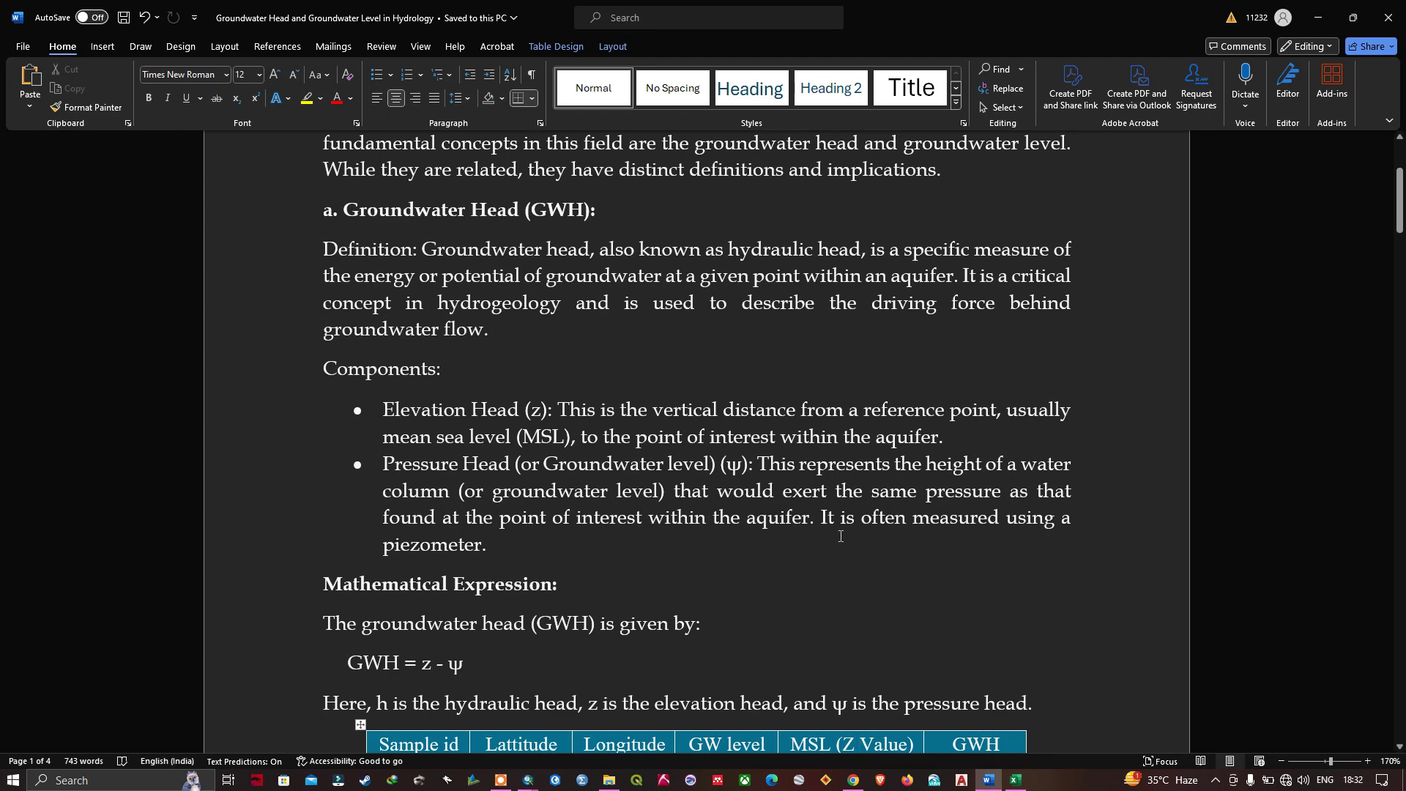
scroll(754, 503, "down", 1)
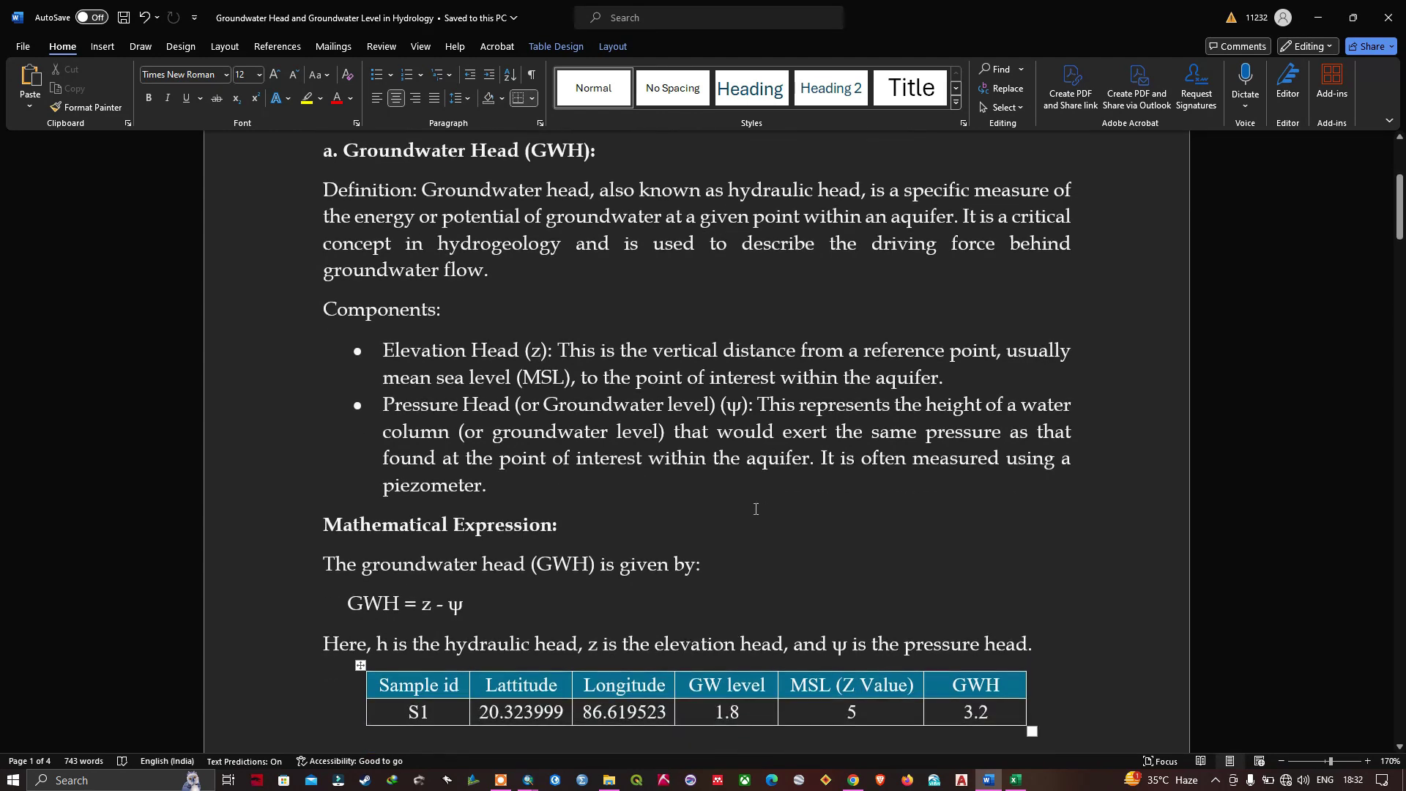
scroll(704, 479, "down", 4)
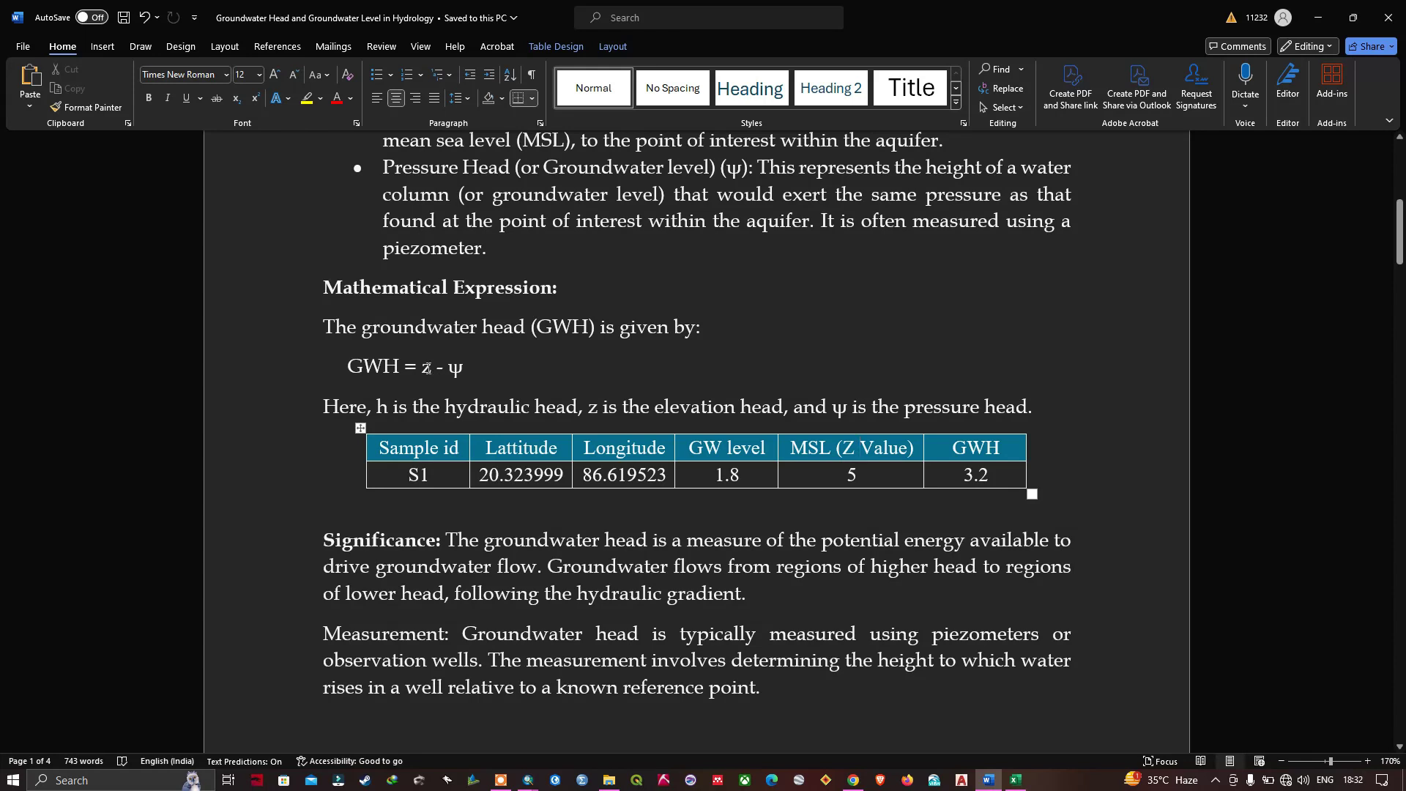
type("/ groundwater level")
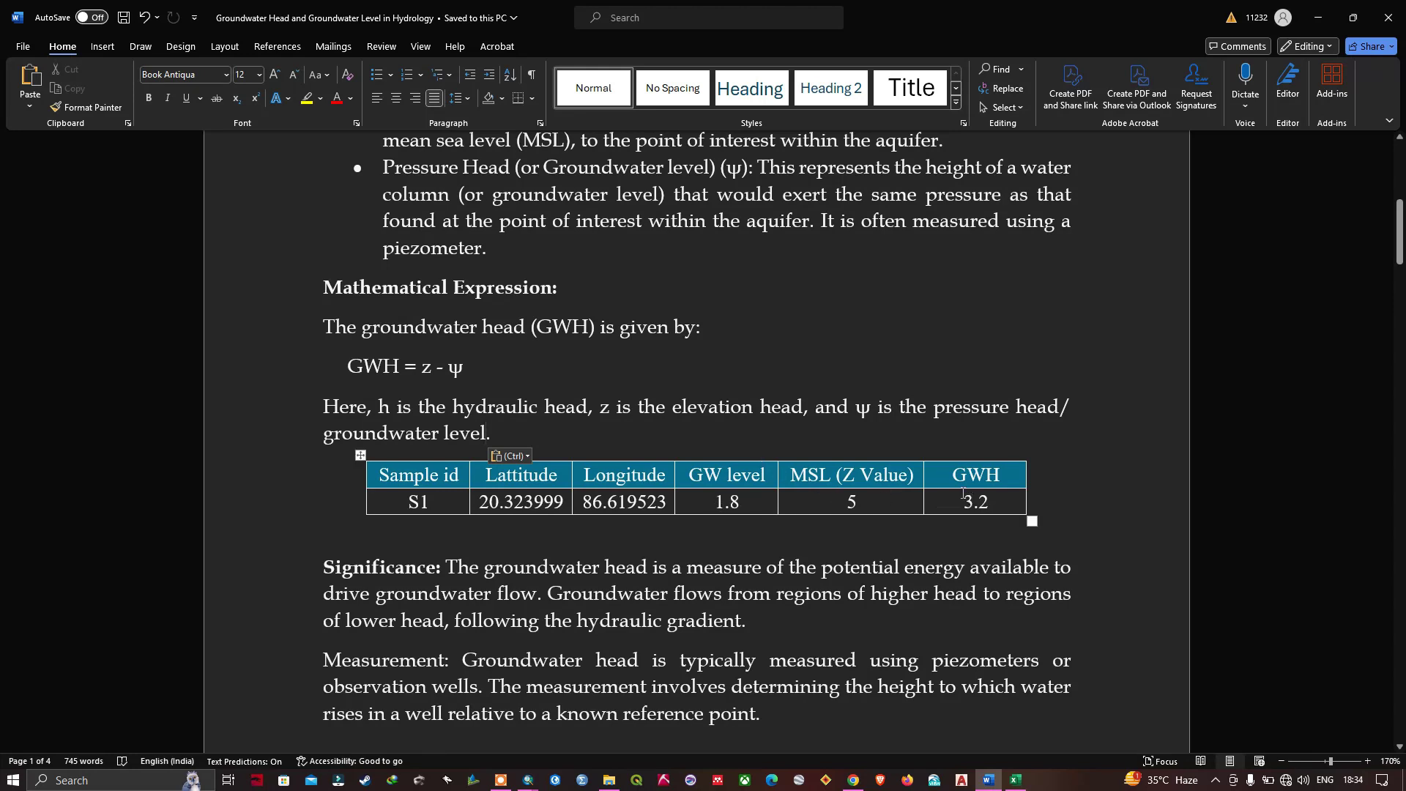
Switch to the well data workbook in Excel and start saving a copy in the E:\ArcGIS\Excel folder
scroll(707, 399, "down", 2)
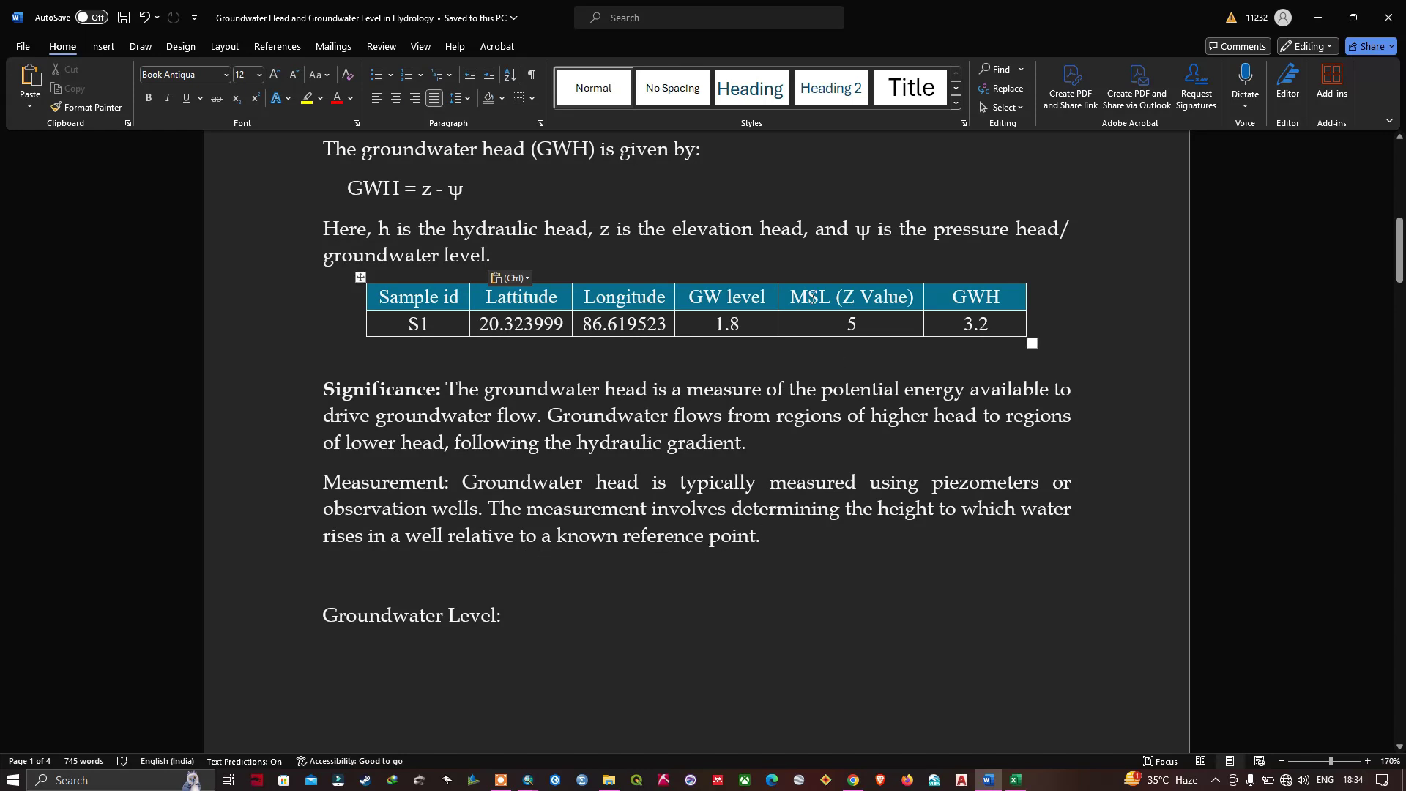
key("alt+Tab")
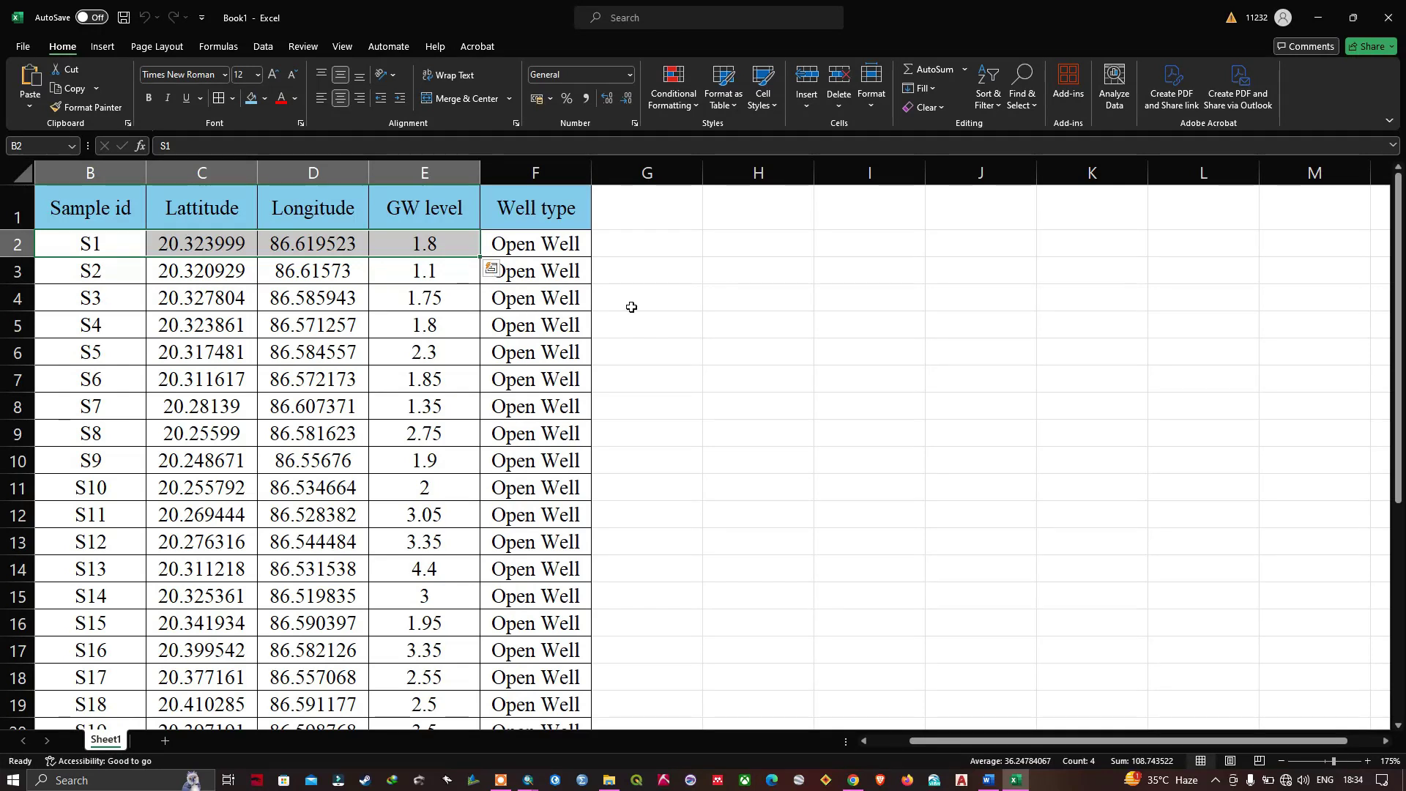
left_click(670, 296)
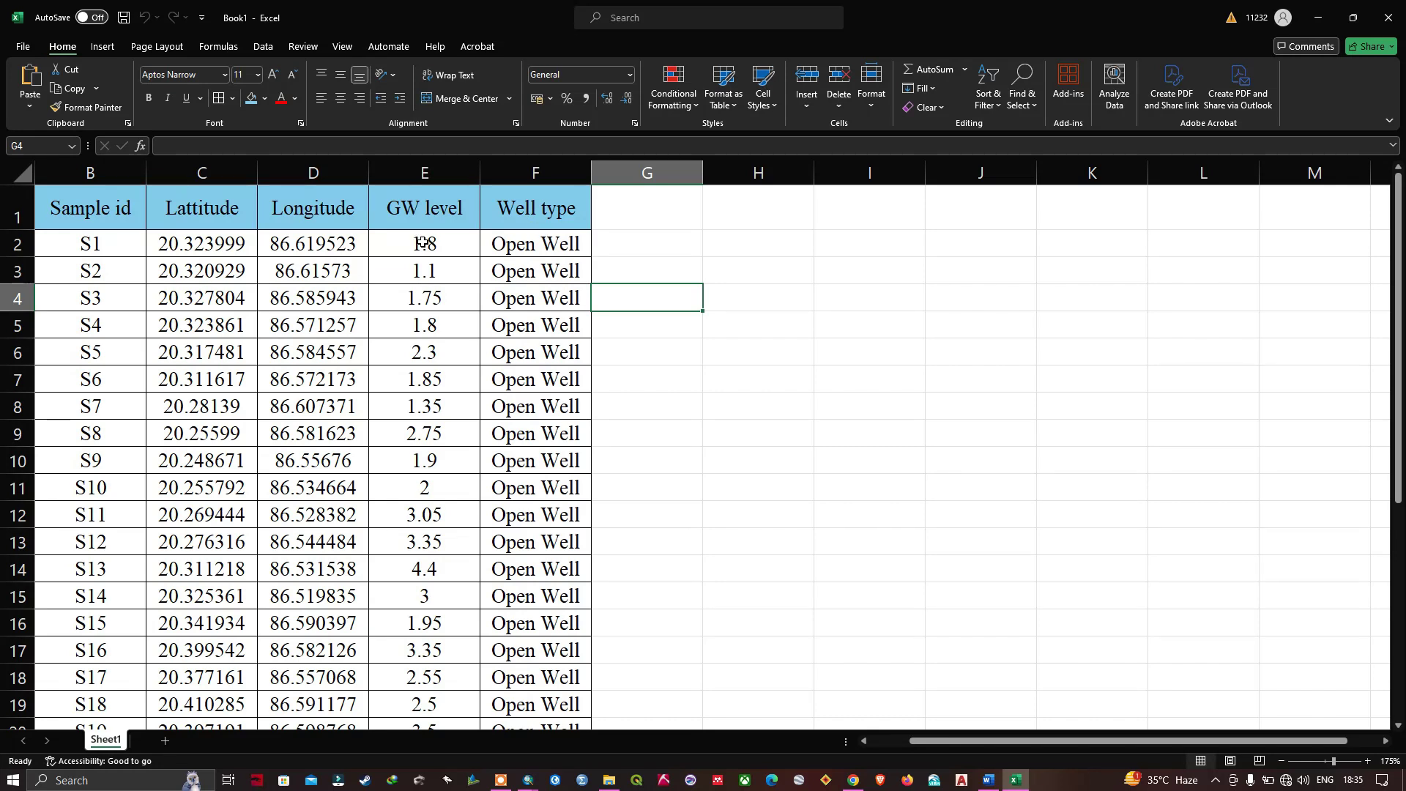
left_click(21, 51)
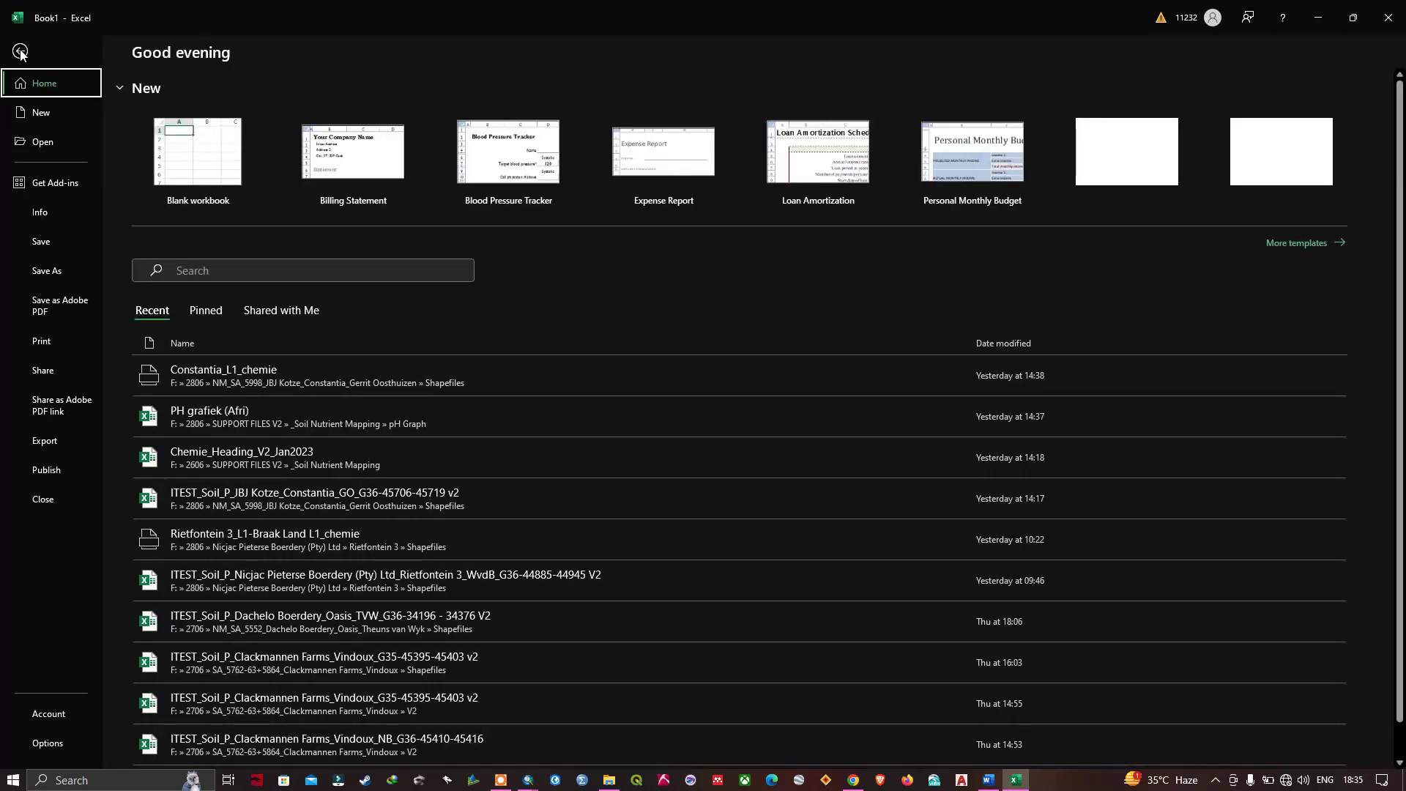
left_click(20, 52)
left_click(21, 50)
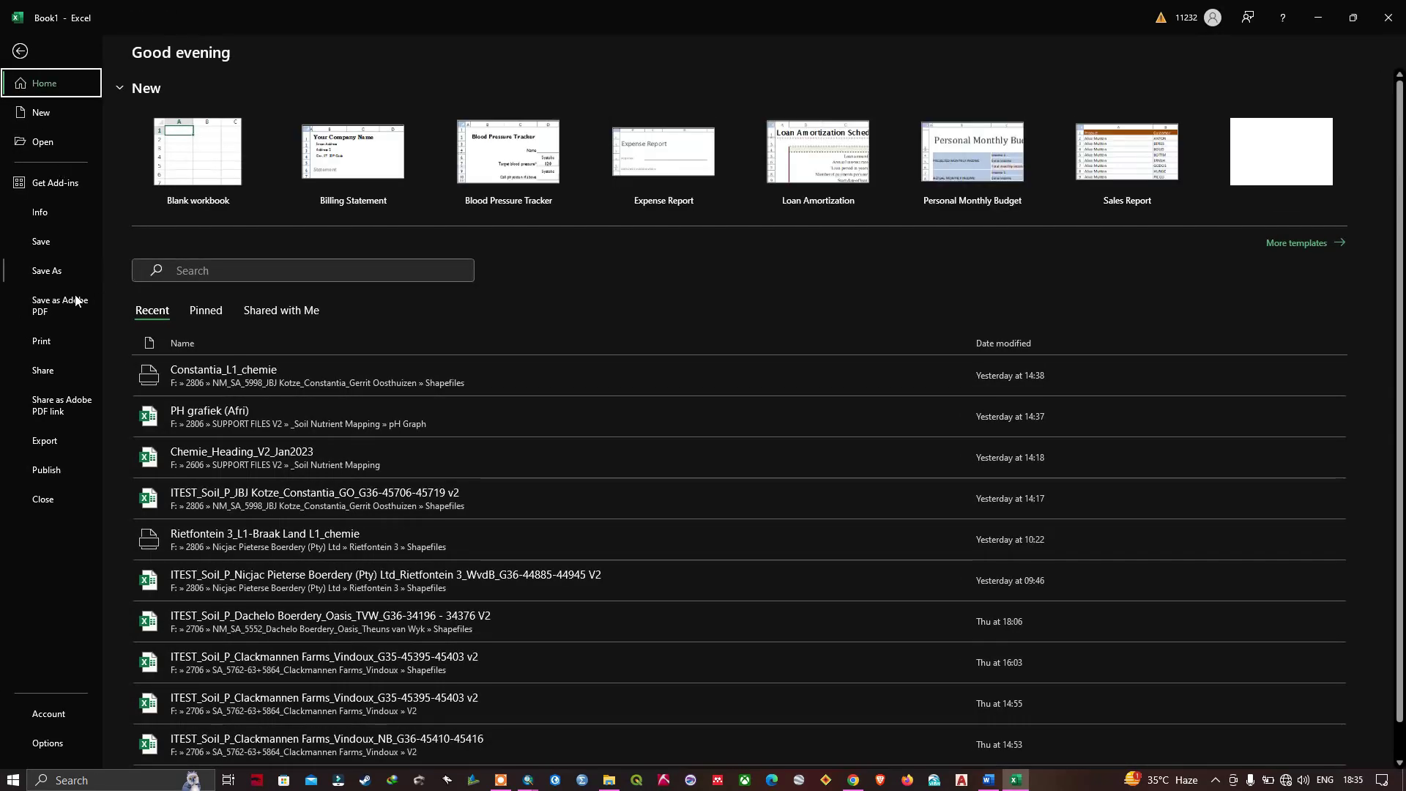
left_click(63, 271)
left_click(197, 360)
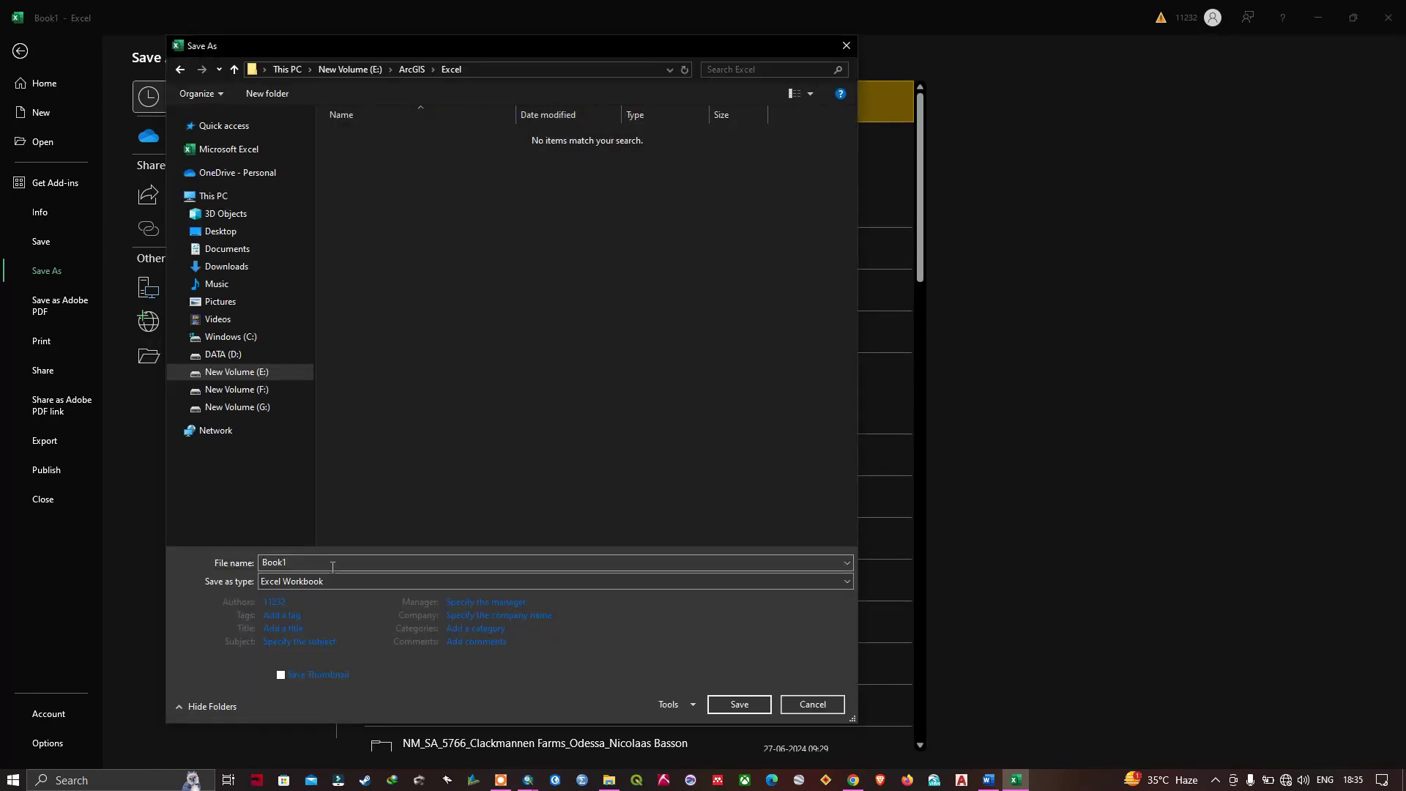
Name the file Groundwater Head and save it in CSV (Comma delimited) format
double_click(268, 562)
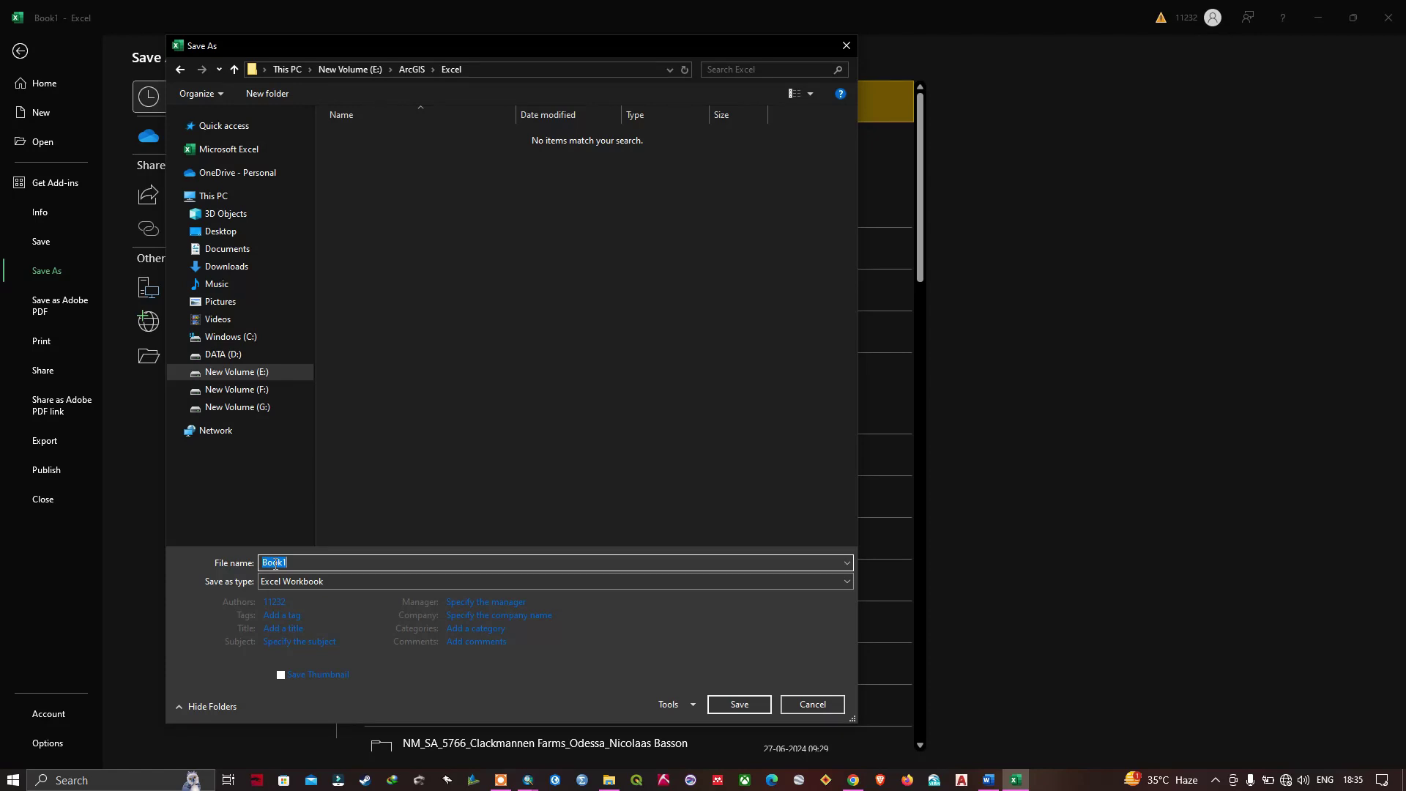
key("BackSpace")
type("Groundwater Head")
left_click(306, 584)
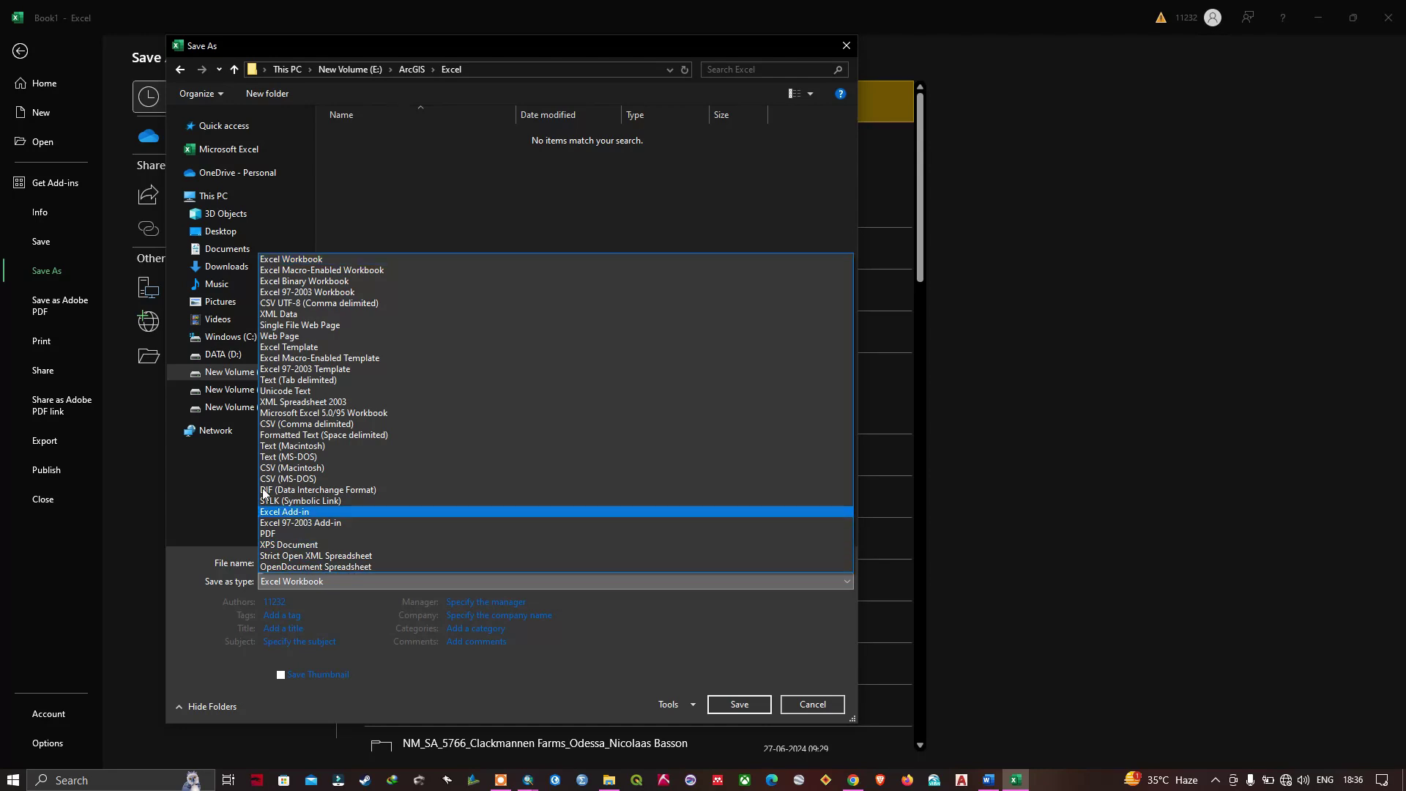
left_click(306, 424)
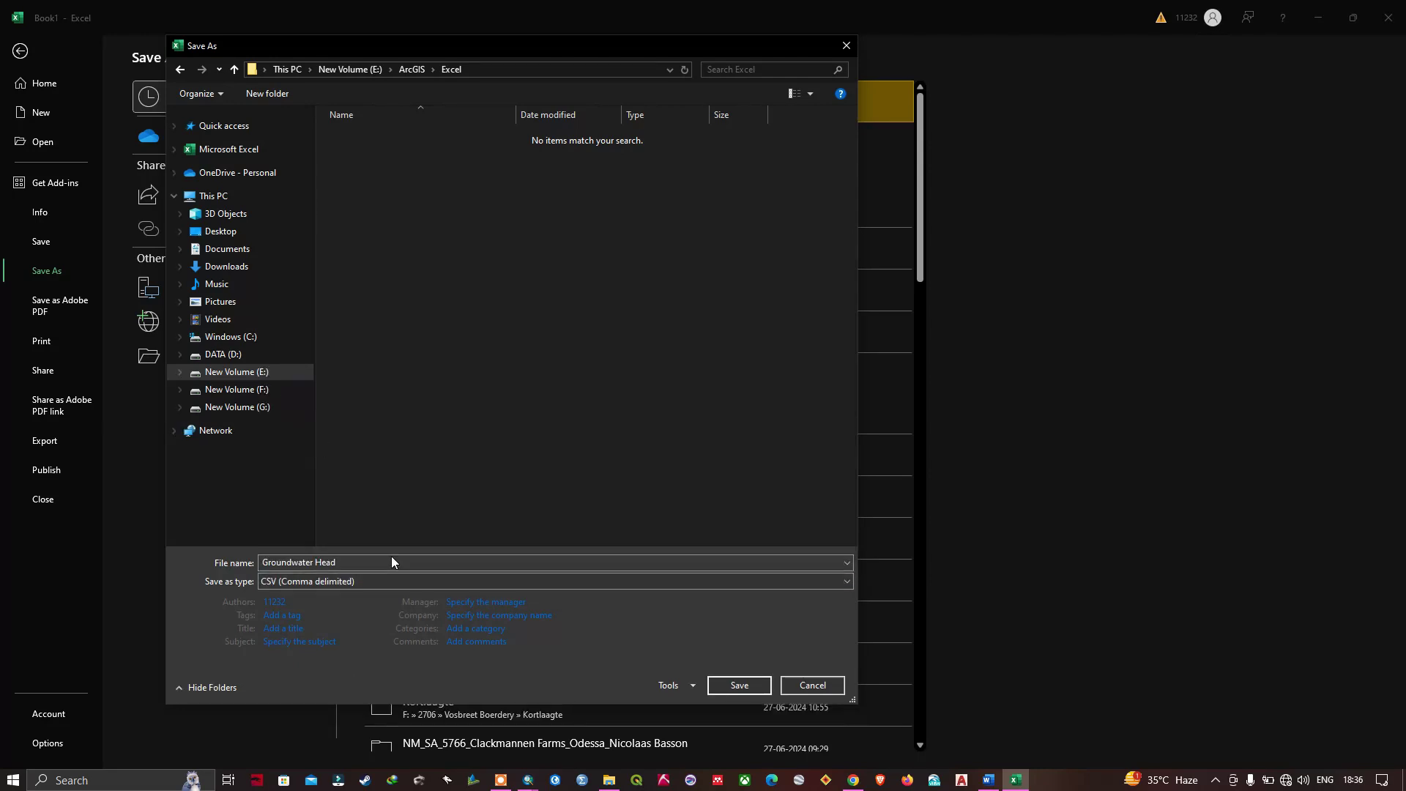
left_click(742, 682)
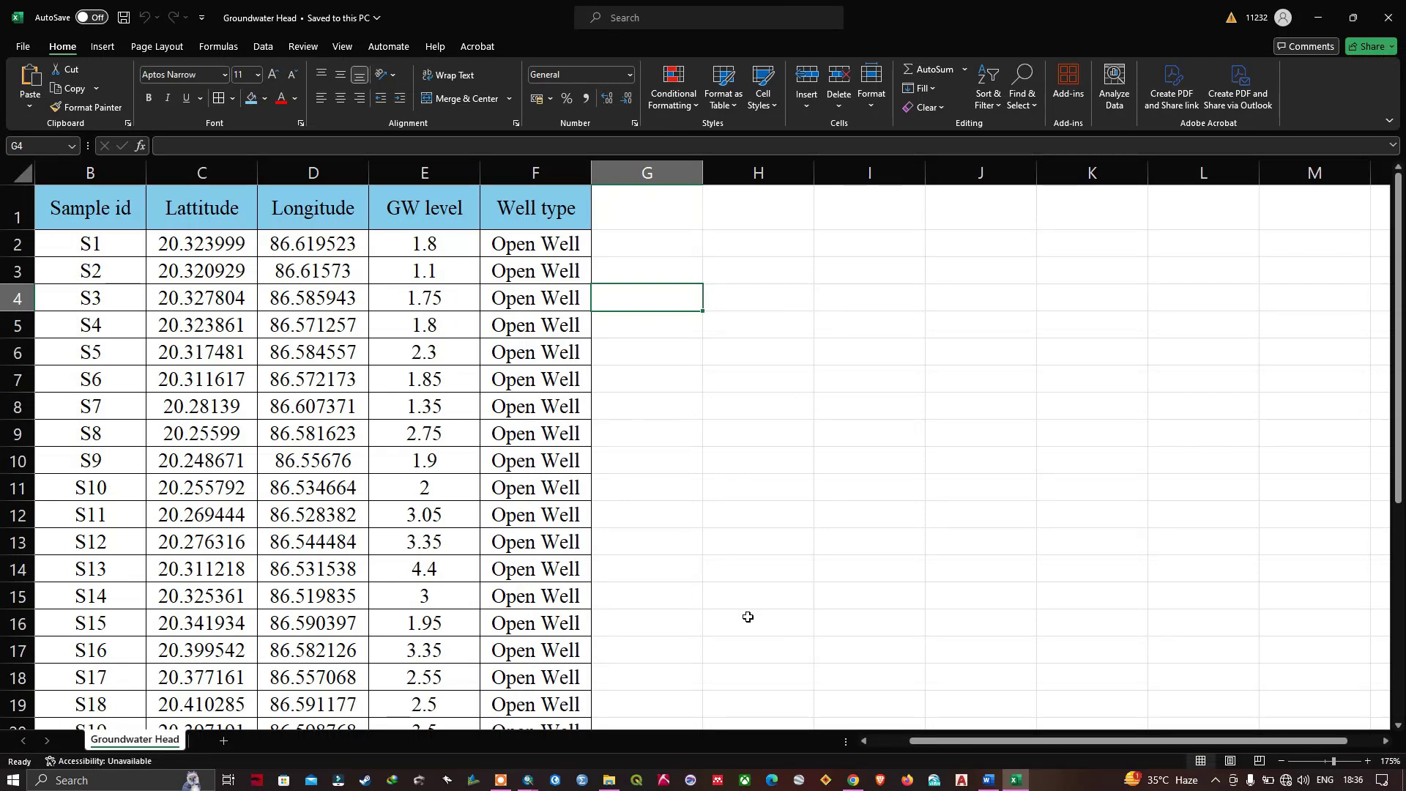
Switch to ArcMap and add Groundwater Head.csv from E:\ArcGIS\Excel to the map
key("alt+Tab")
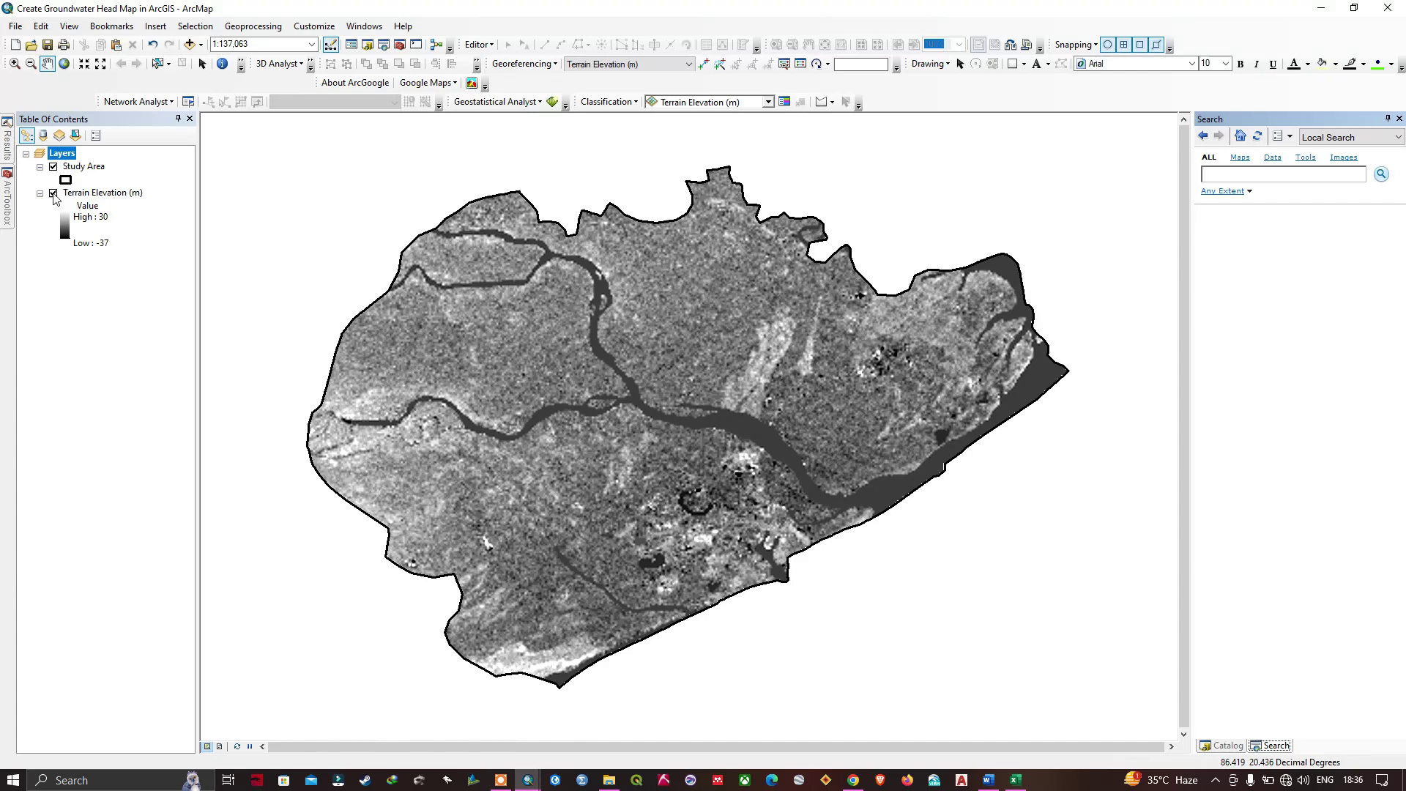
left_click(53, 193)
left_click(201, 44)
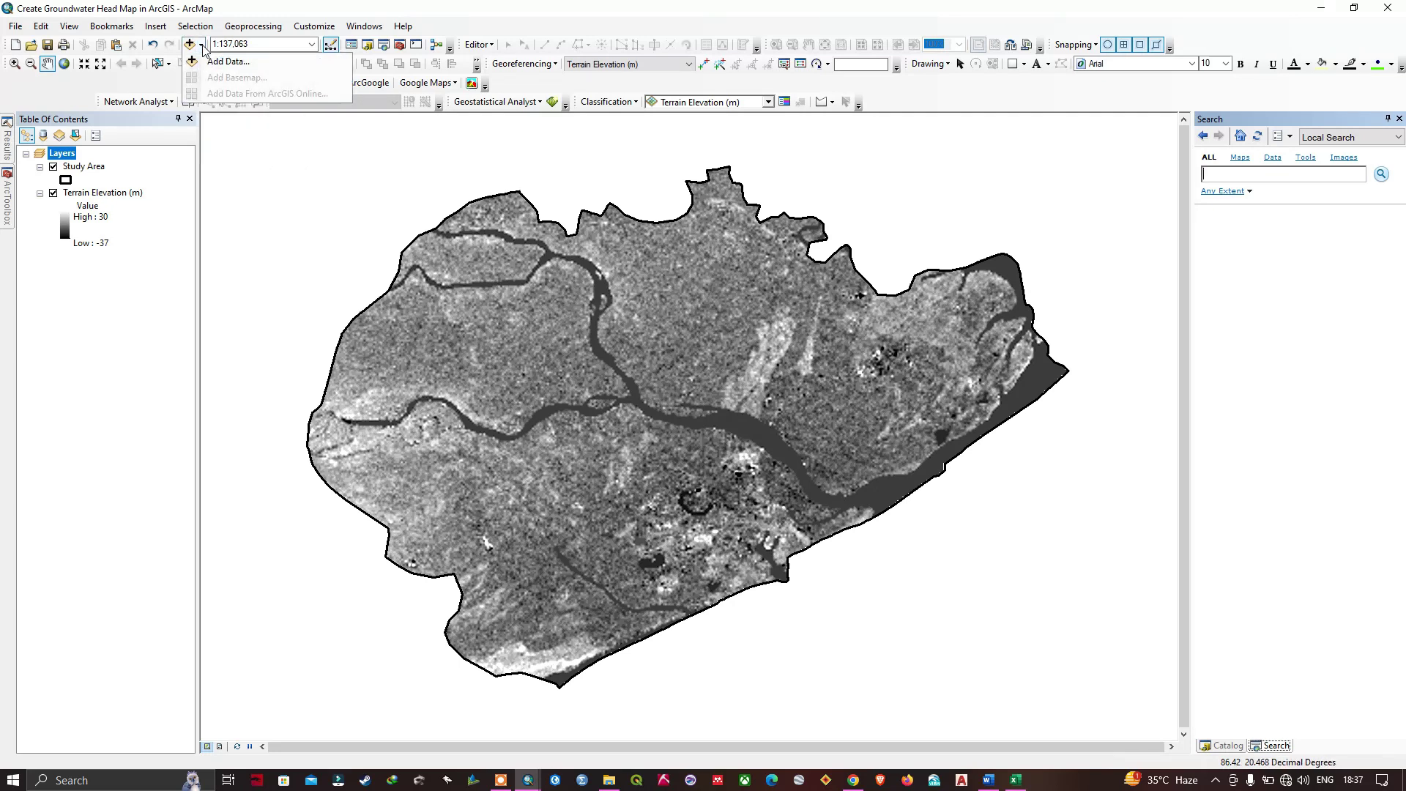
left_click(224, 59)
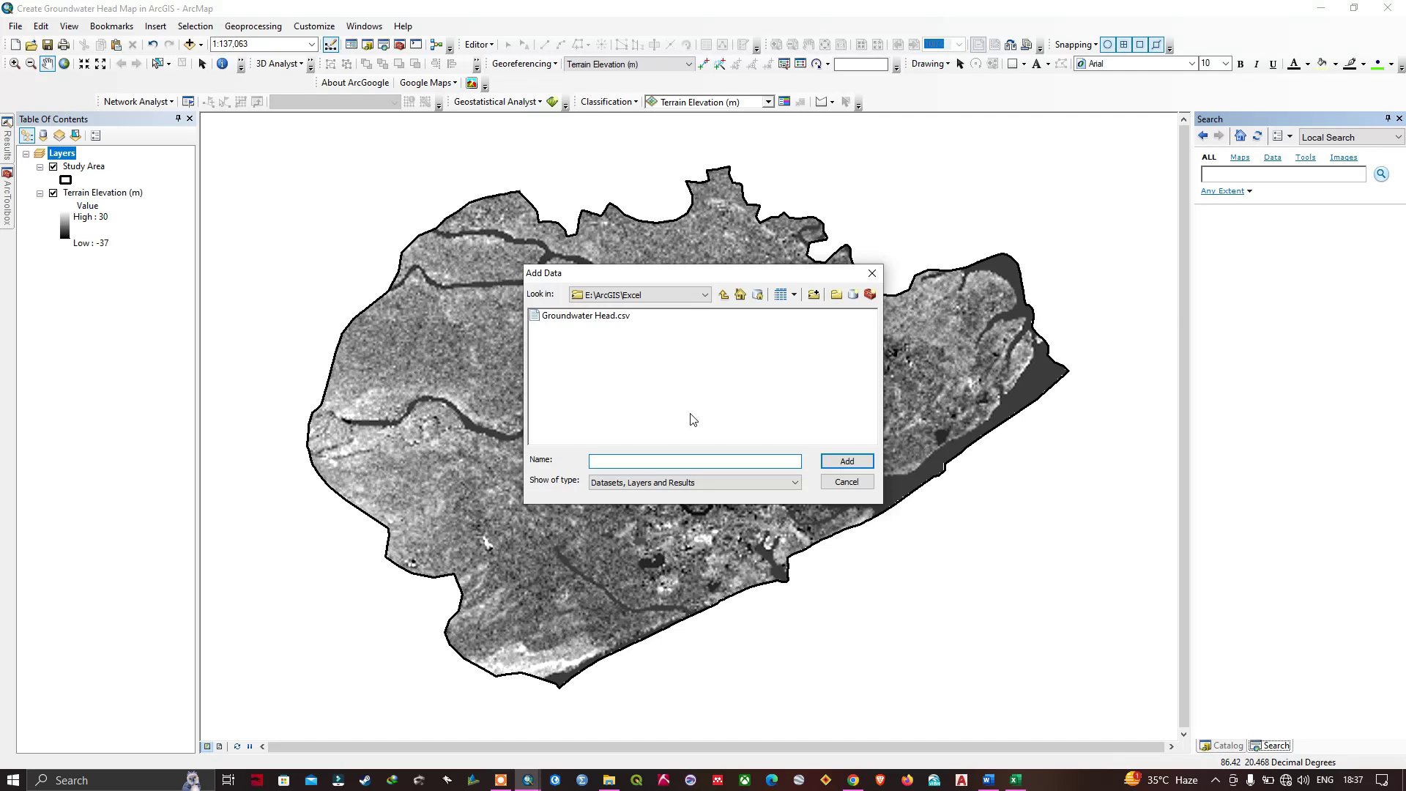
left_click(603, 319)
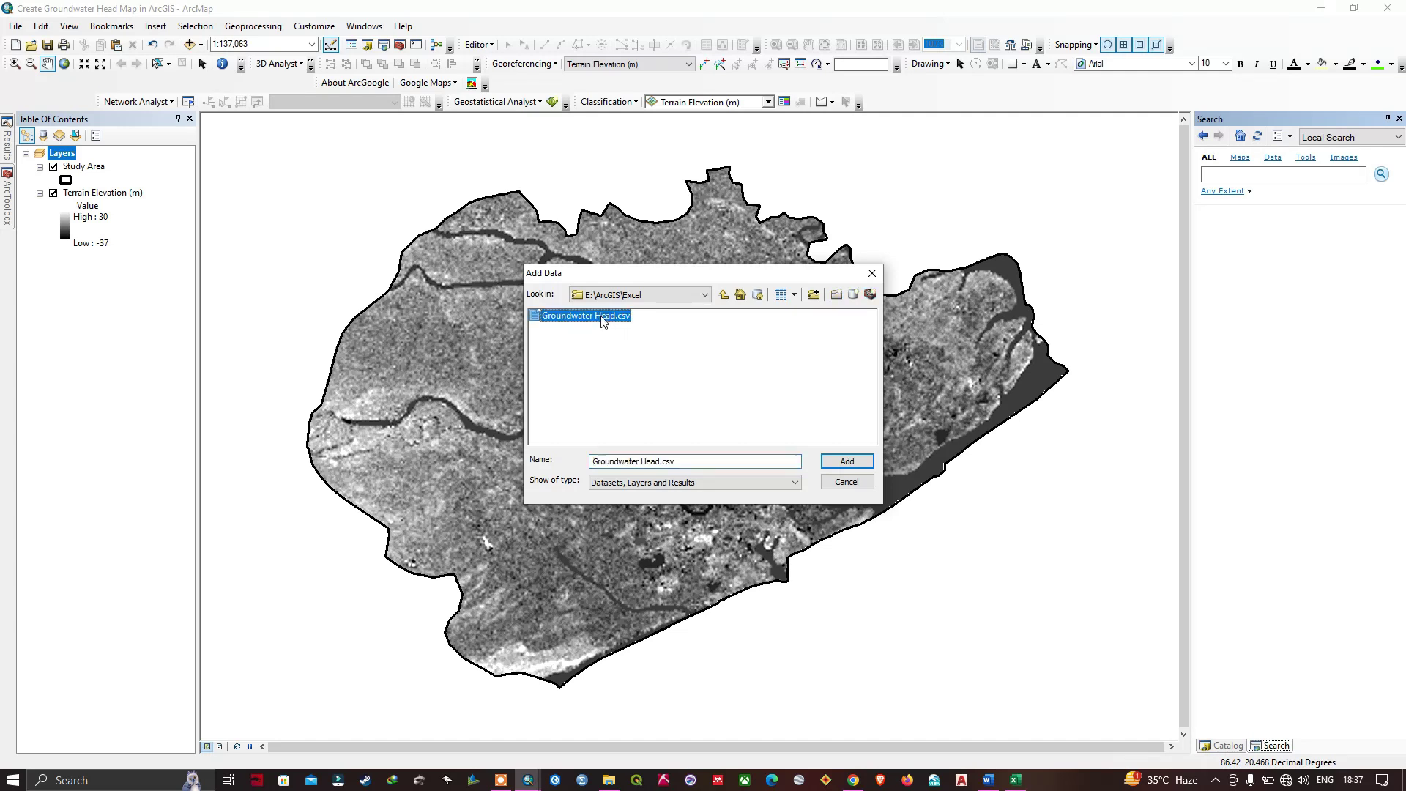
left_click(848, 461)
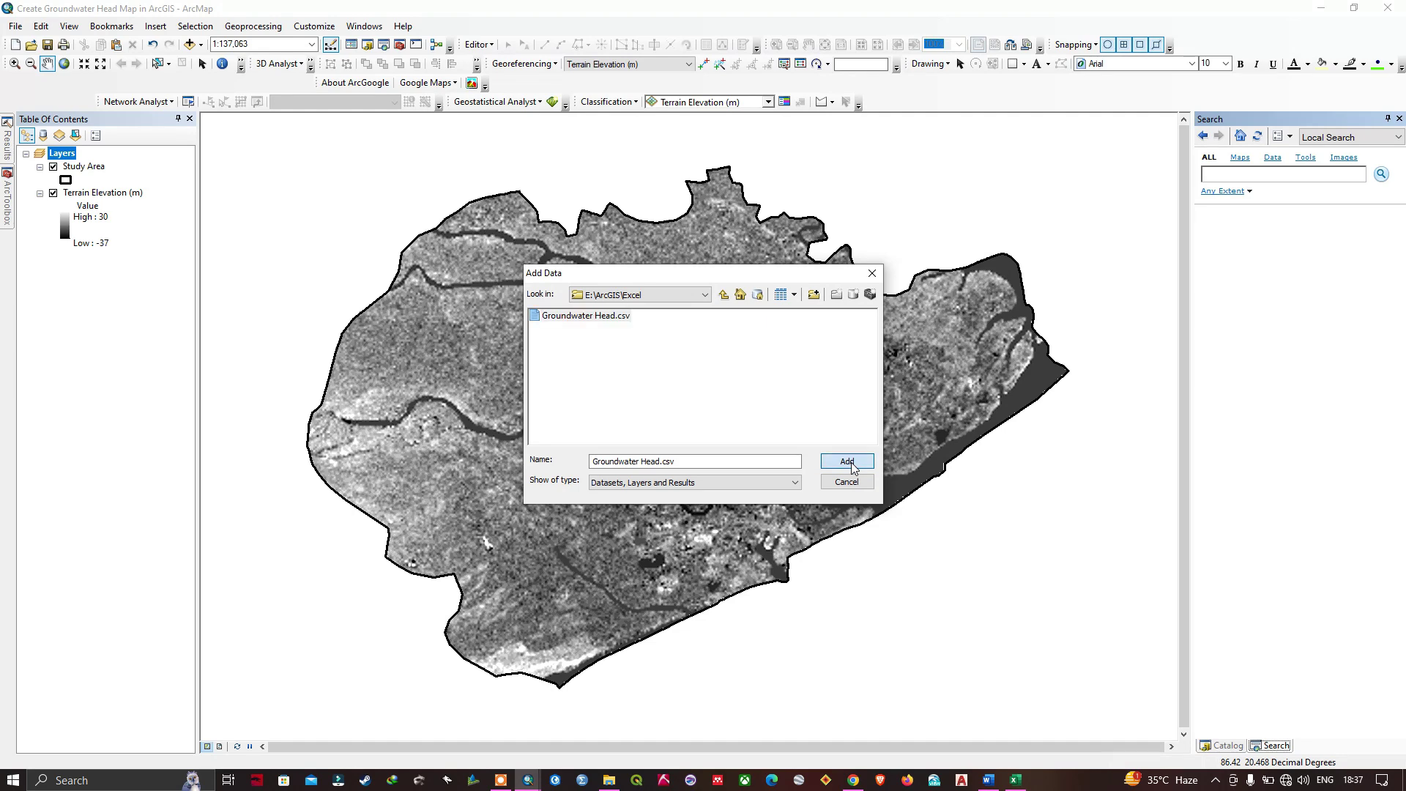
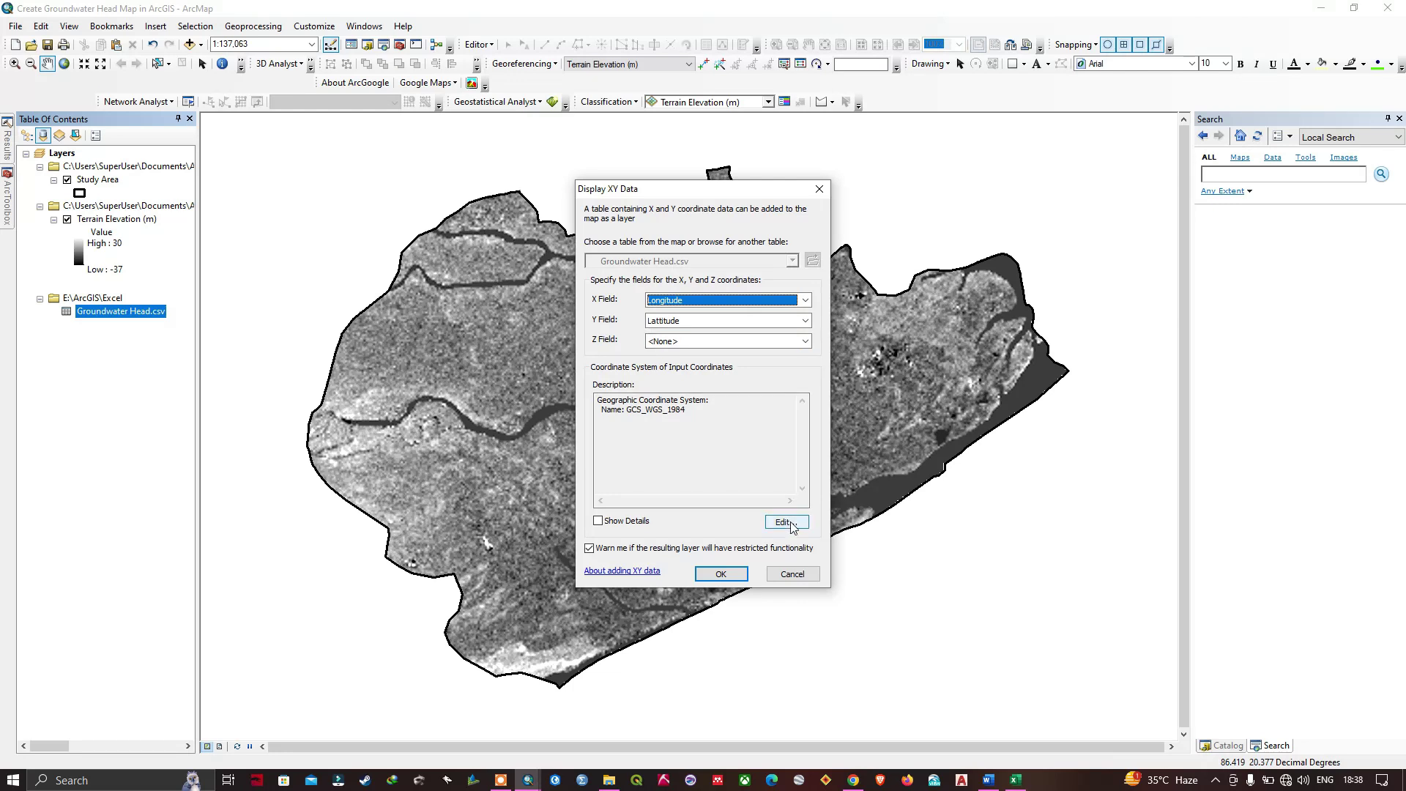
Set the XY data's coordinate system to the geographic World system WGS 1984 and create the point layer from Groundwater Head.csv
left_click(785, 522)
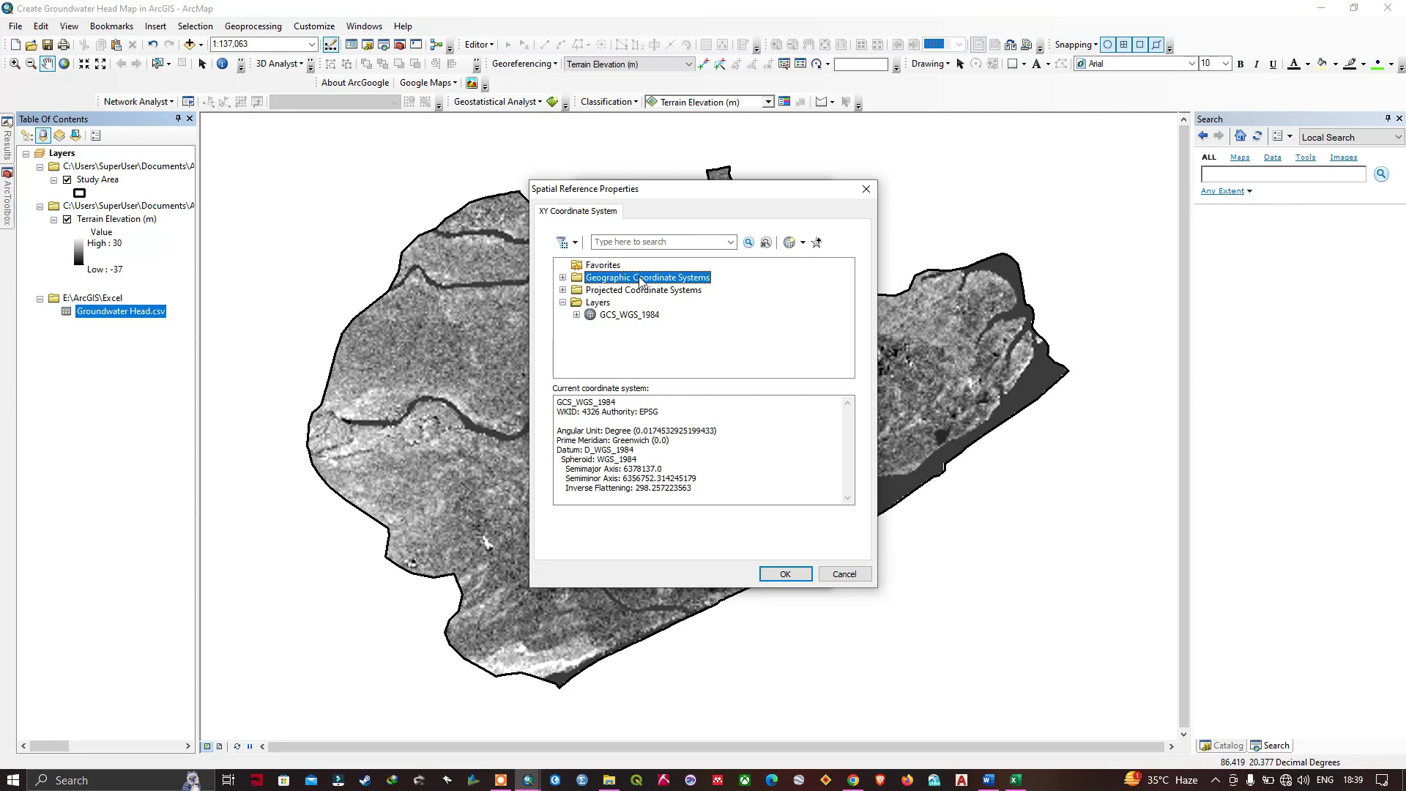
left_click(562, 278)
scroll(599, 320, "down", 2)
scroll(600, 320, "down", 2)
double_click(614, 302)
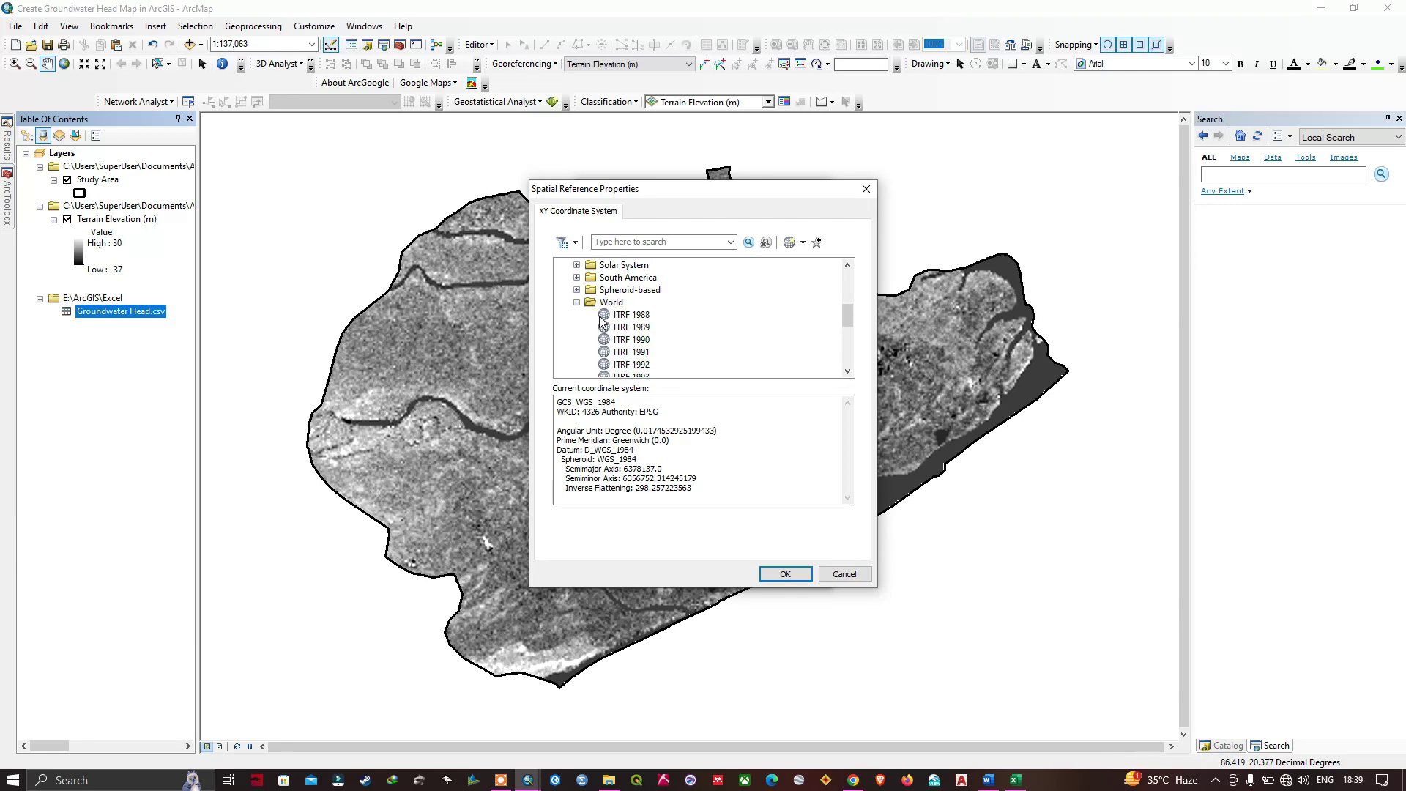
scroll(621, 314, "down", 4)
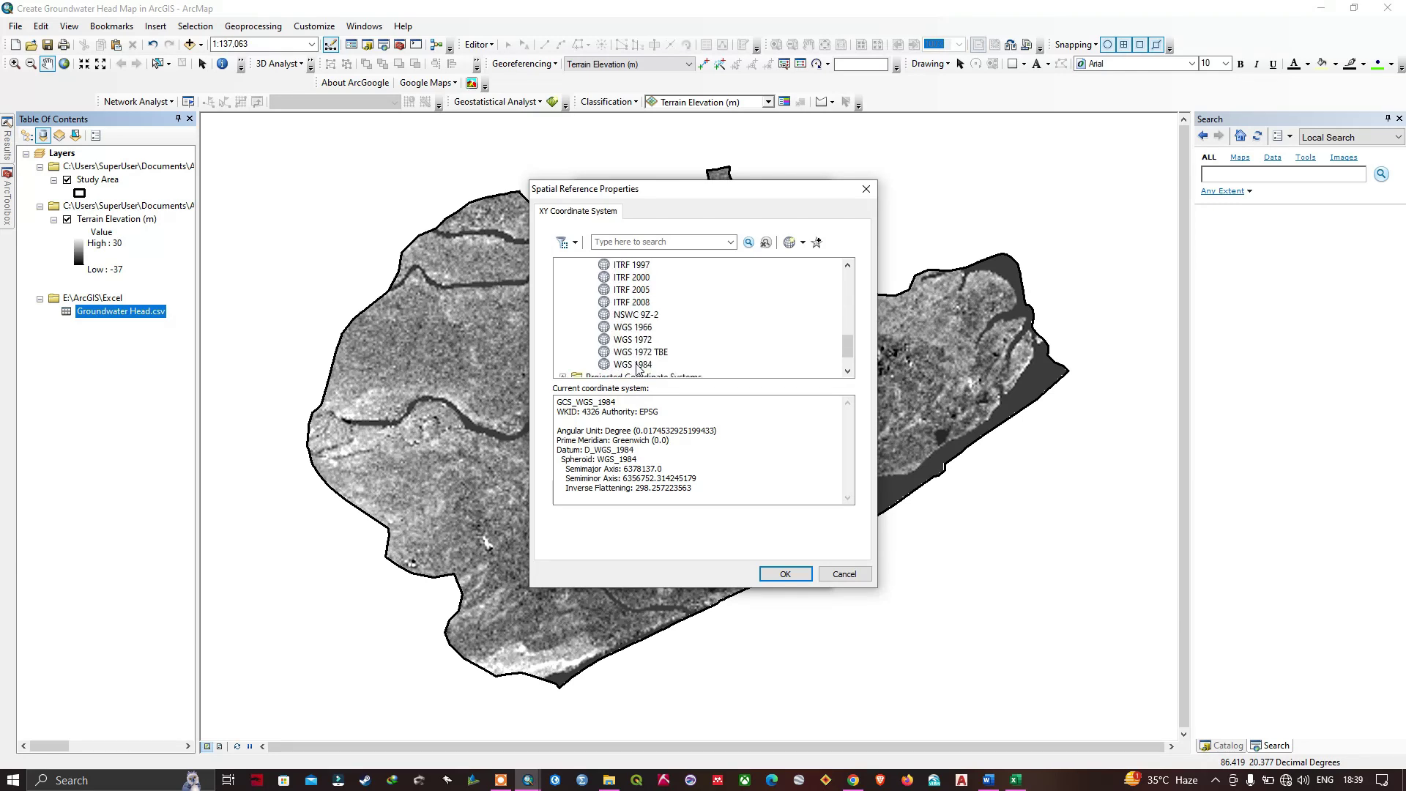
left_click(647, 365)
left_click(784, 573)
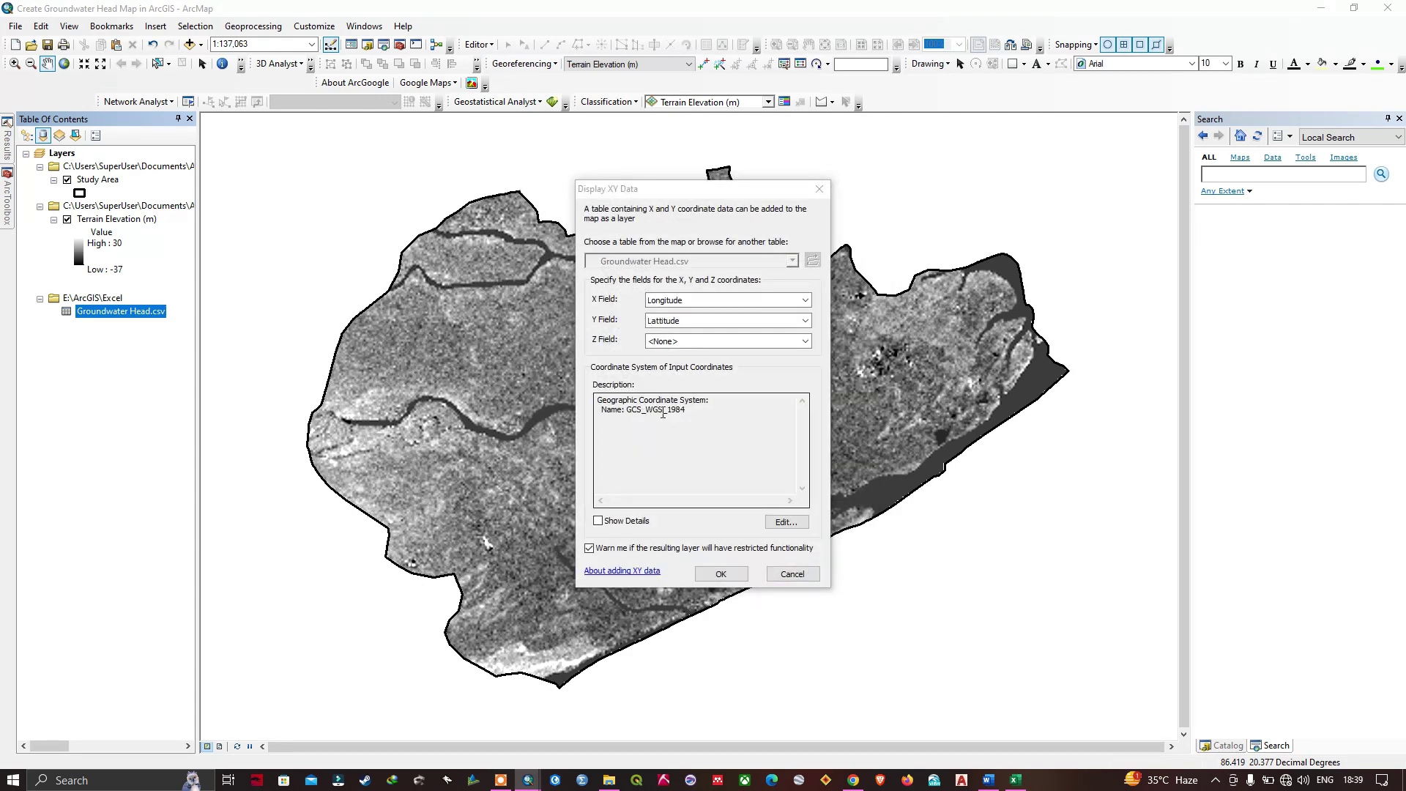
left_click(721, 574)
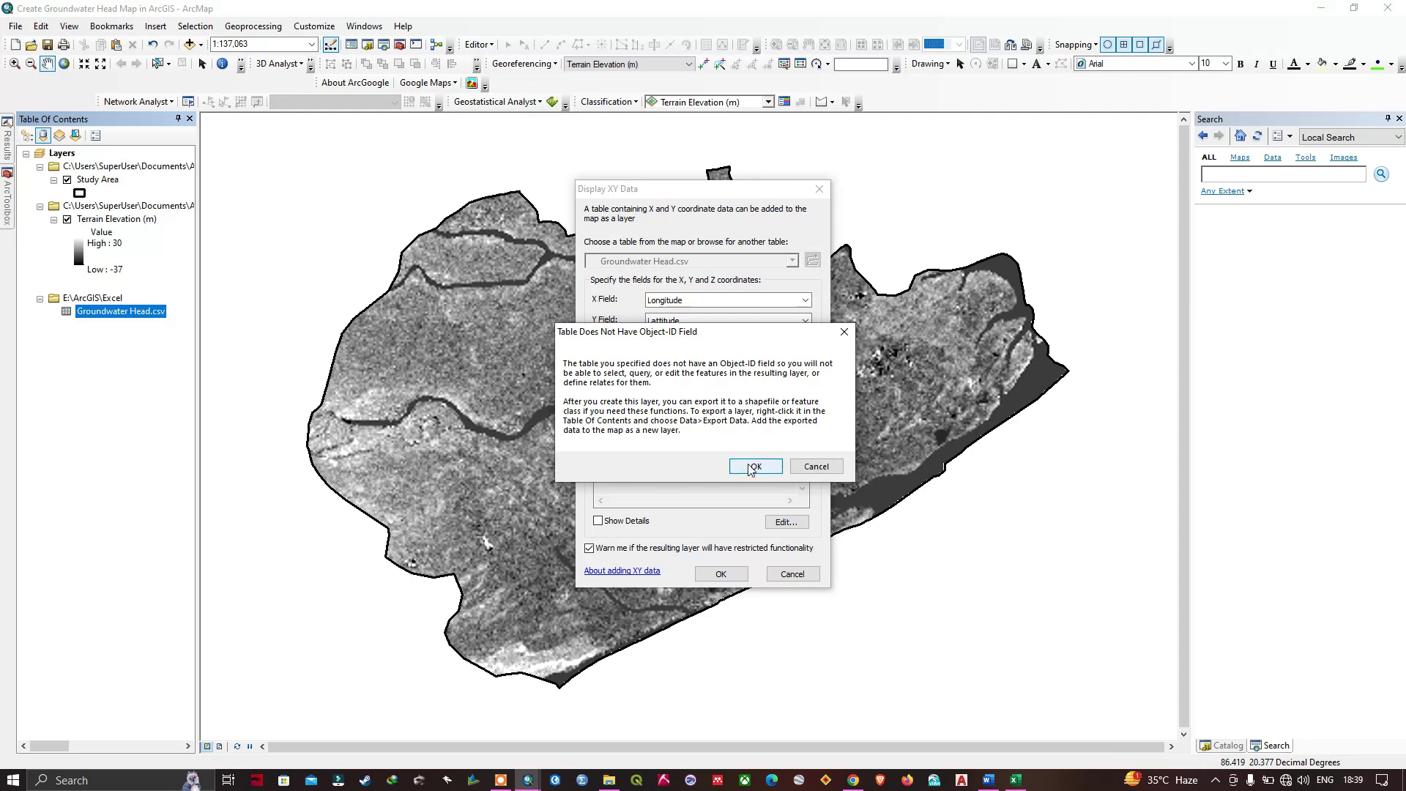
left_click(754, 467)
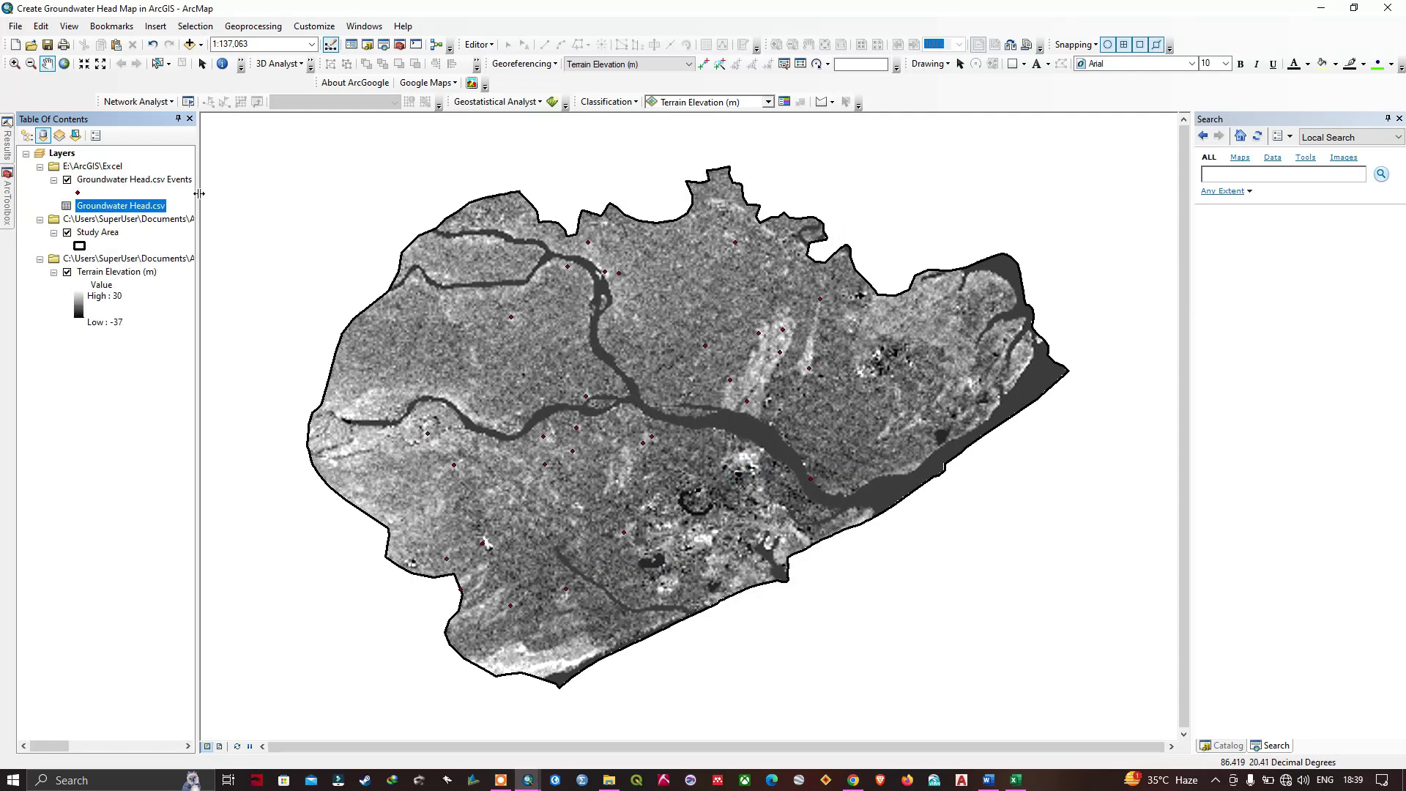
Export all features of Groundwater Head.csv Events as shapefile GWH in E:\ArcGIS\shapefiles and add it to the map as a layer
left_click_drag(199, 193, 241, 193)
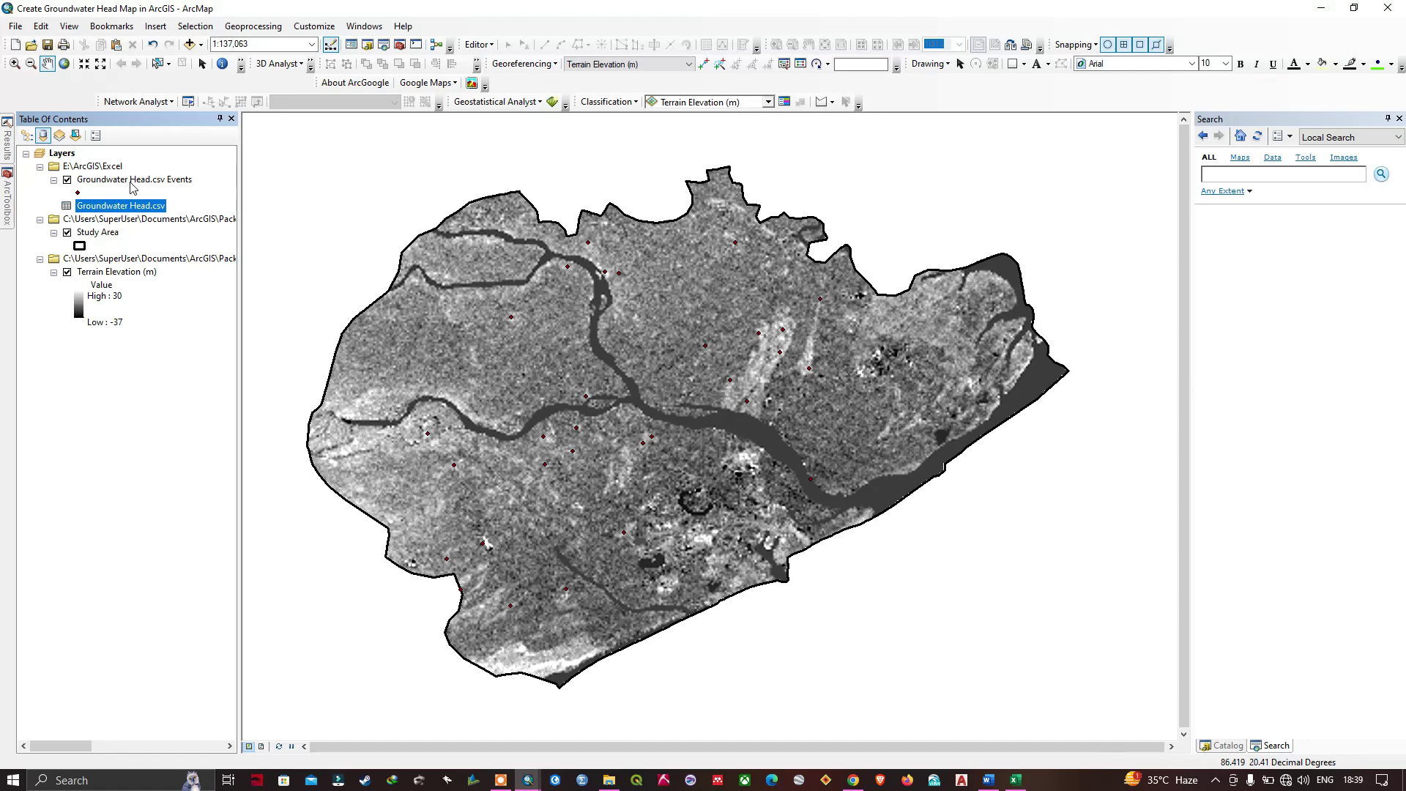
left_click(153, 167)
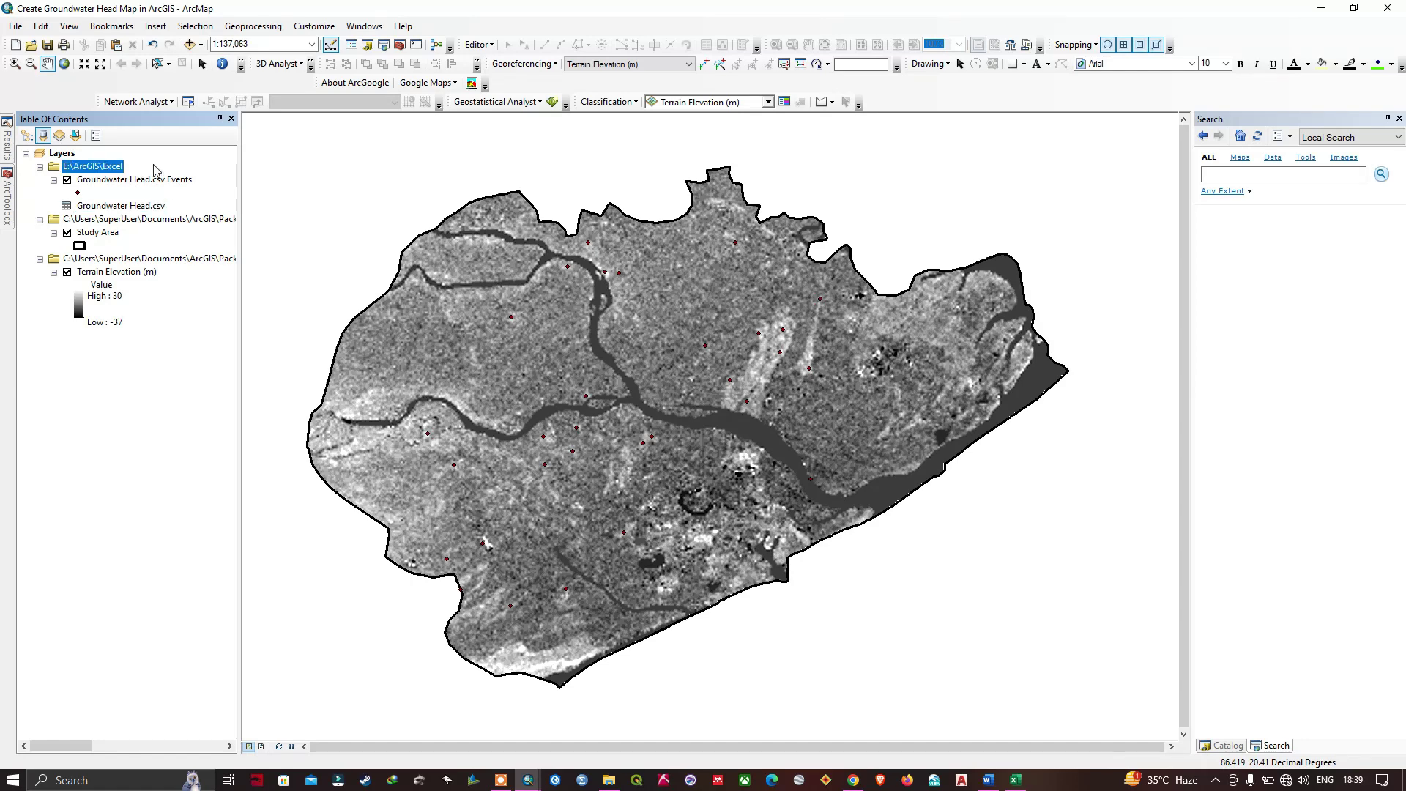
right_click(108, 180)
mouse_move(246, 432)
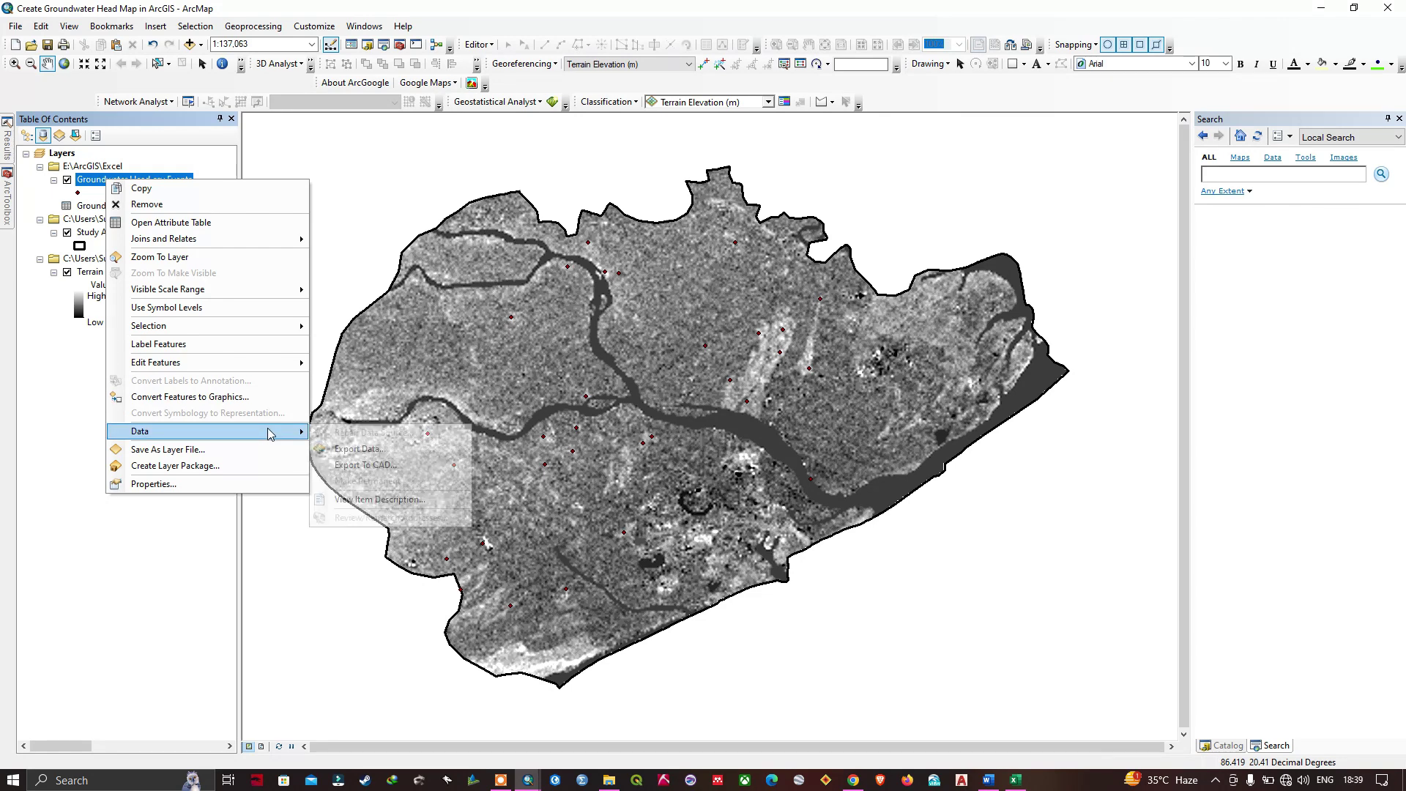
left_click(353, 450)
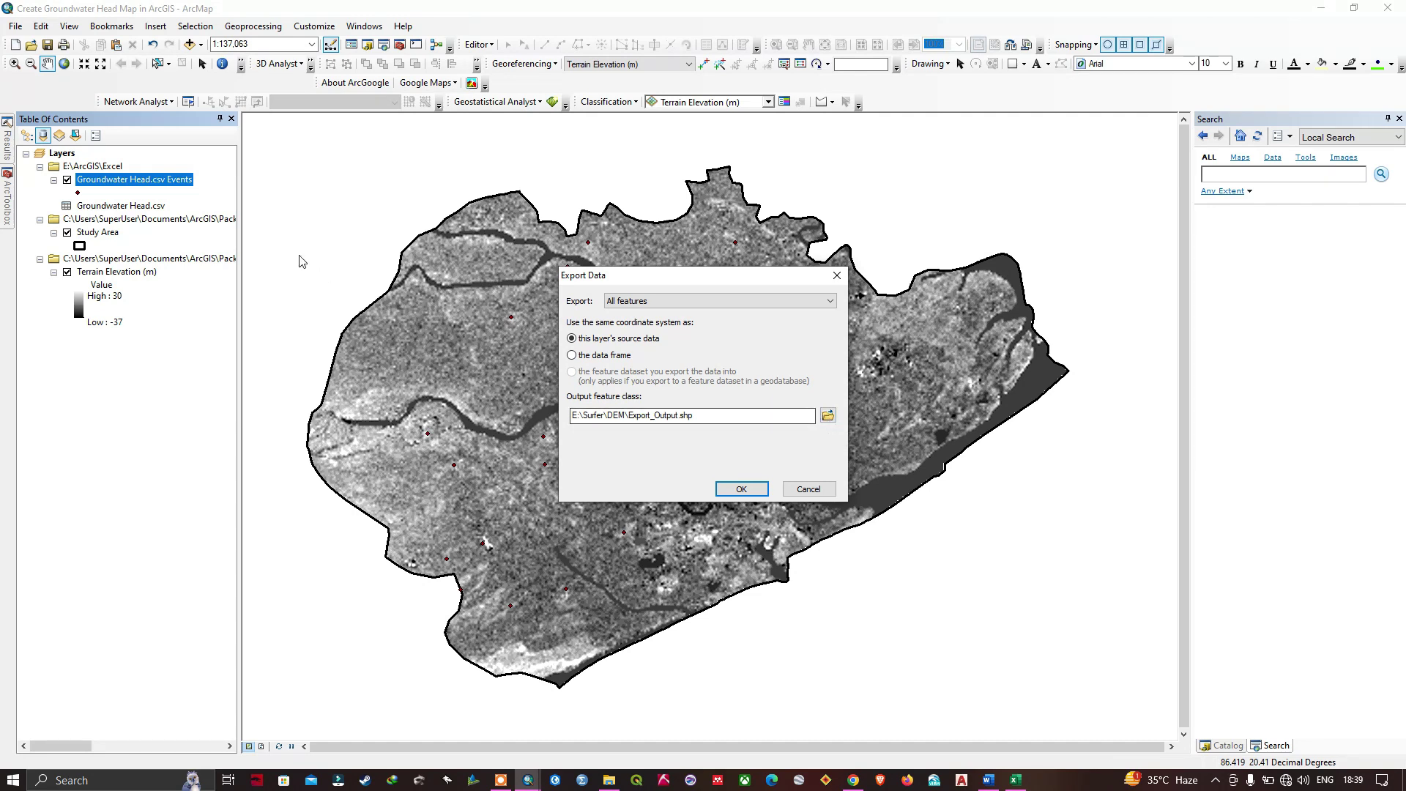
left_click(828, 415)
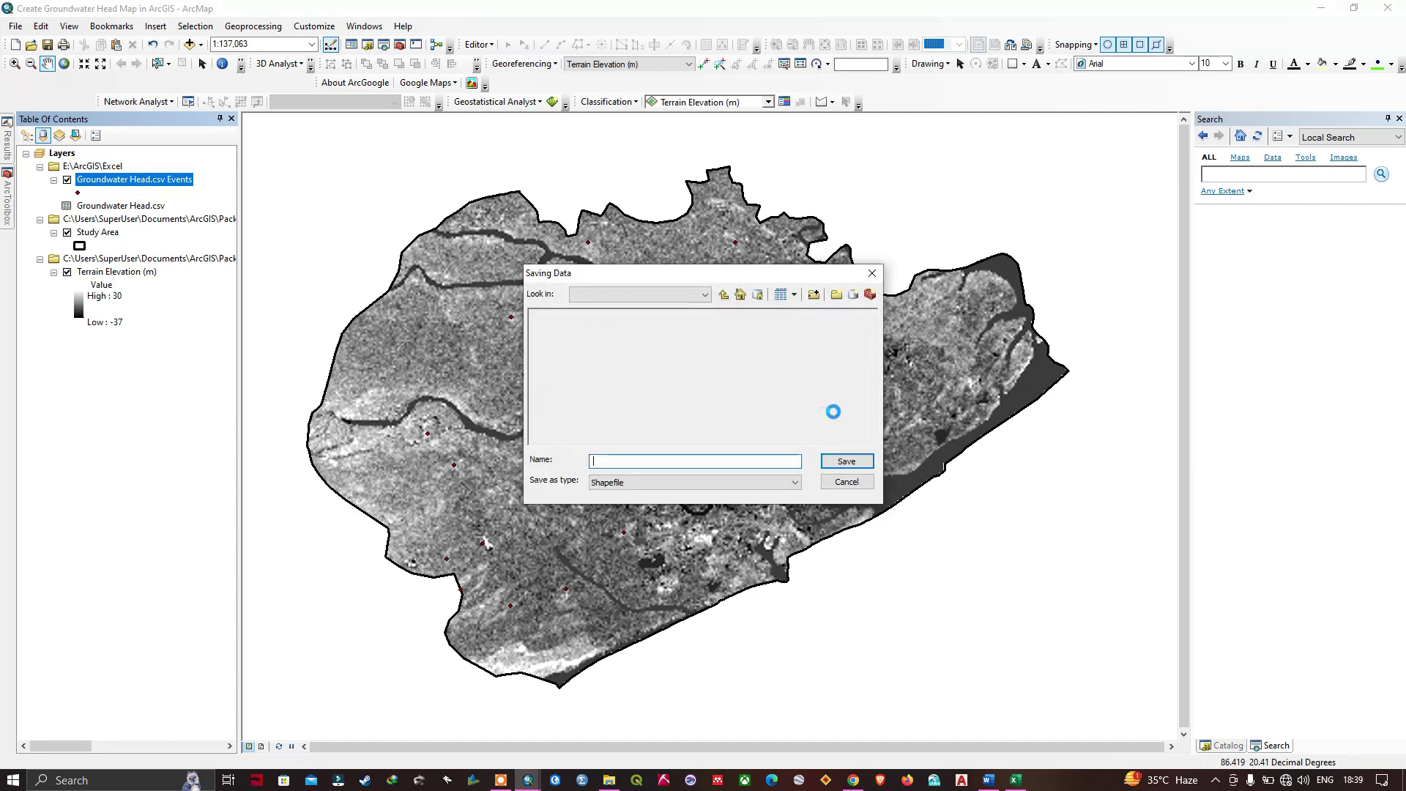
left_click(856, 466)
left_click(736, 490)
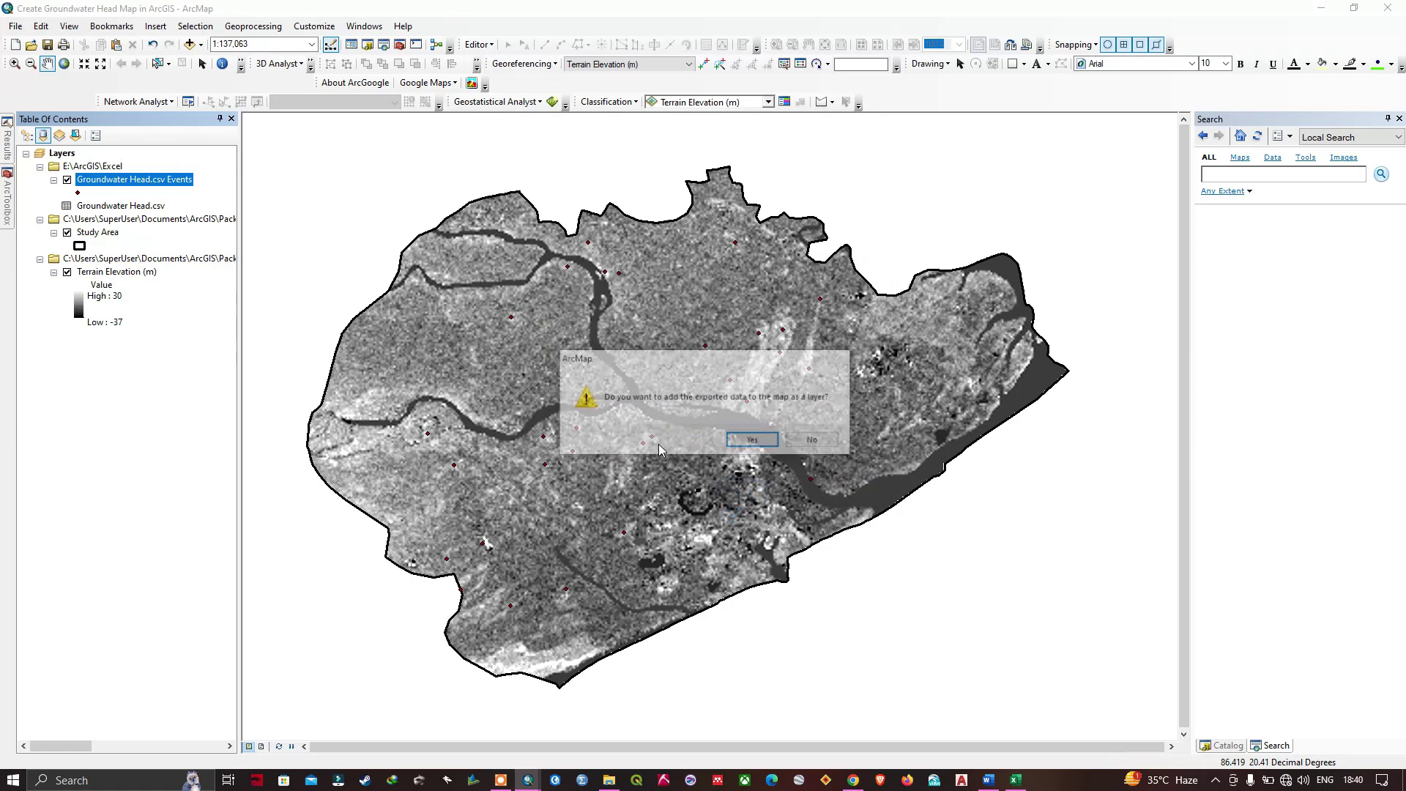
left_click(753, 440)
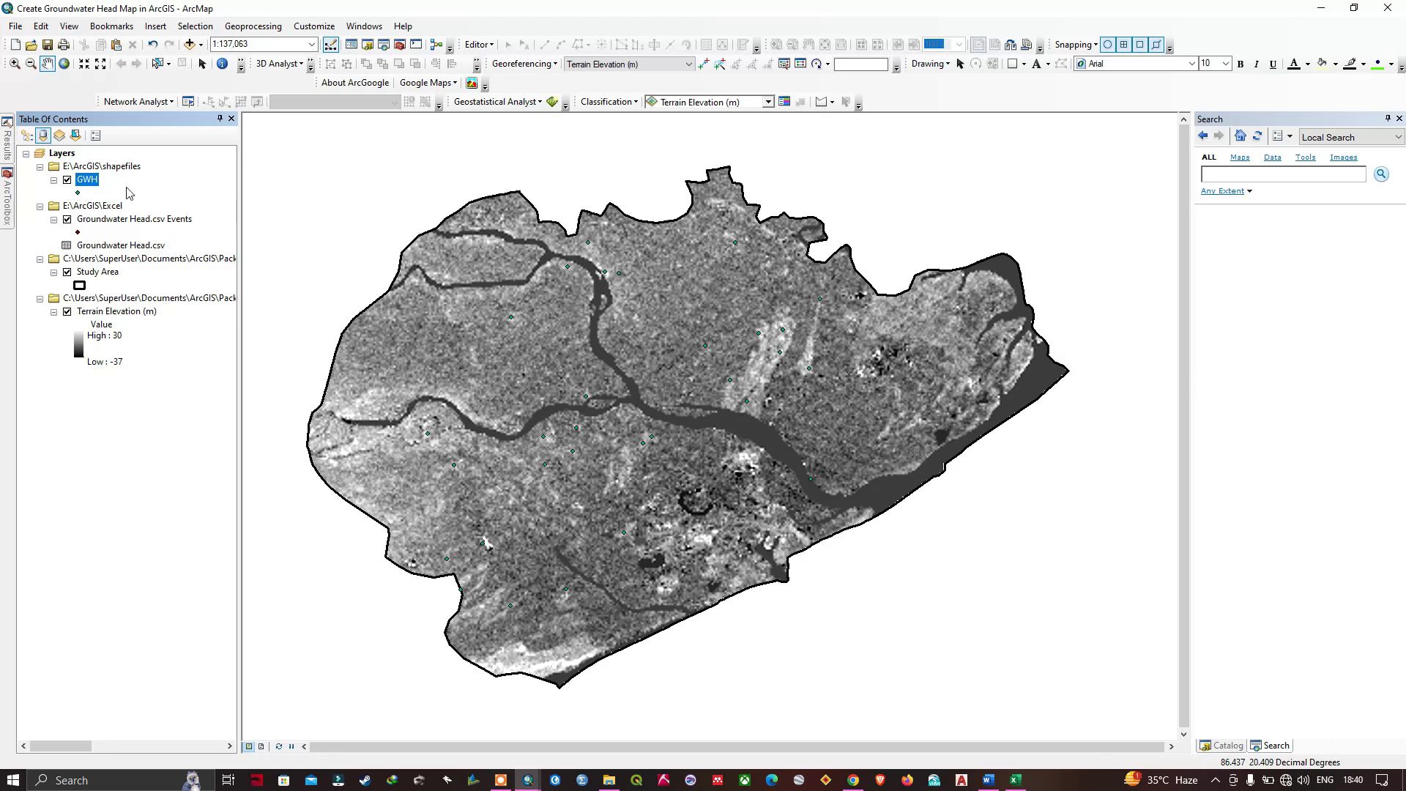
Remove the Groundwater Head.csv Events layer from the map and review the GWH layer's attribute table
right_click(109, 224)
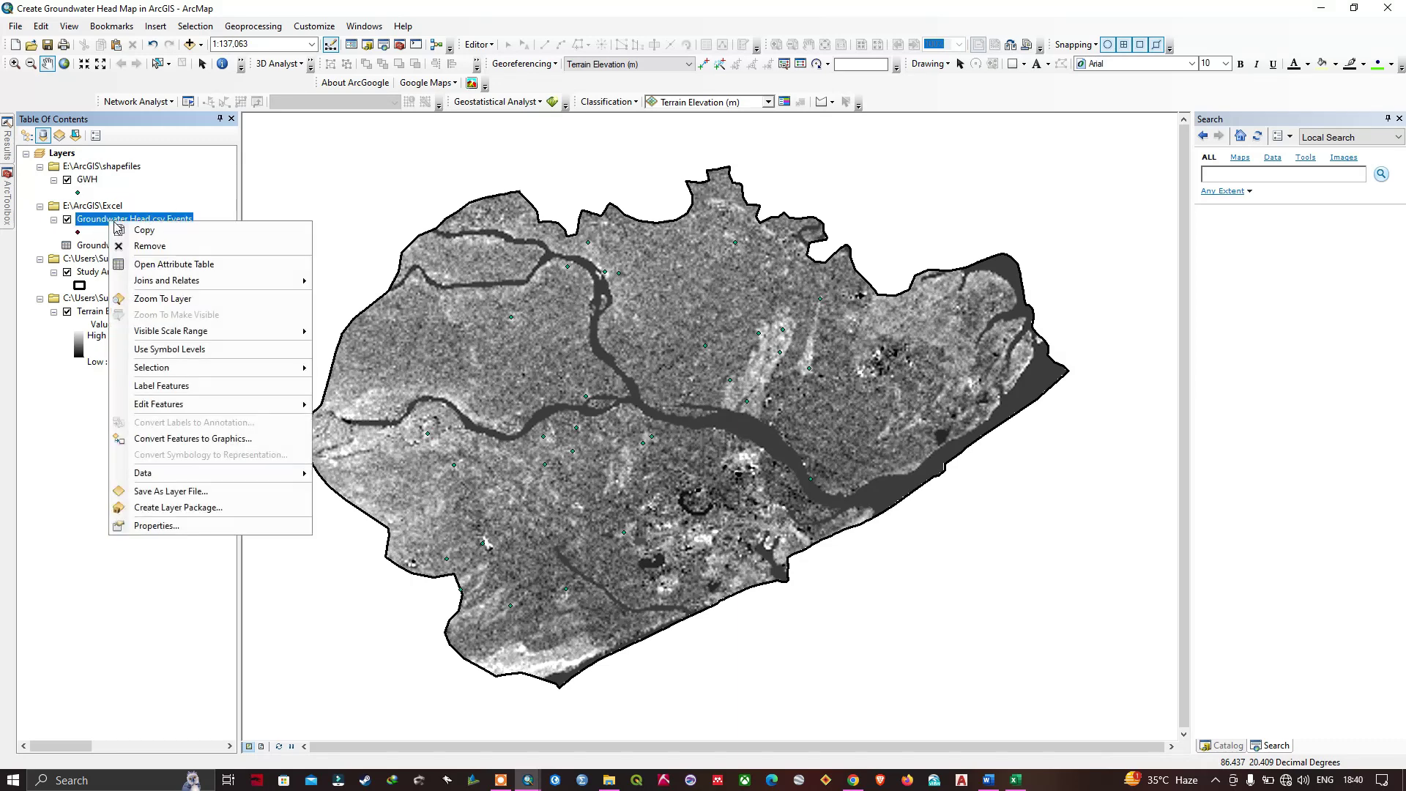
left_click(183, 251)
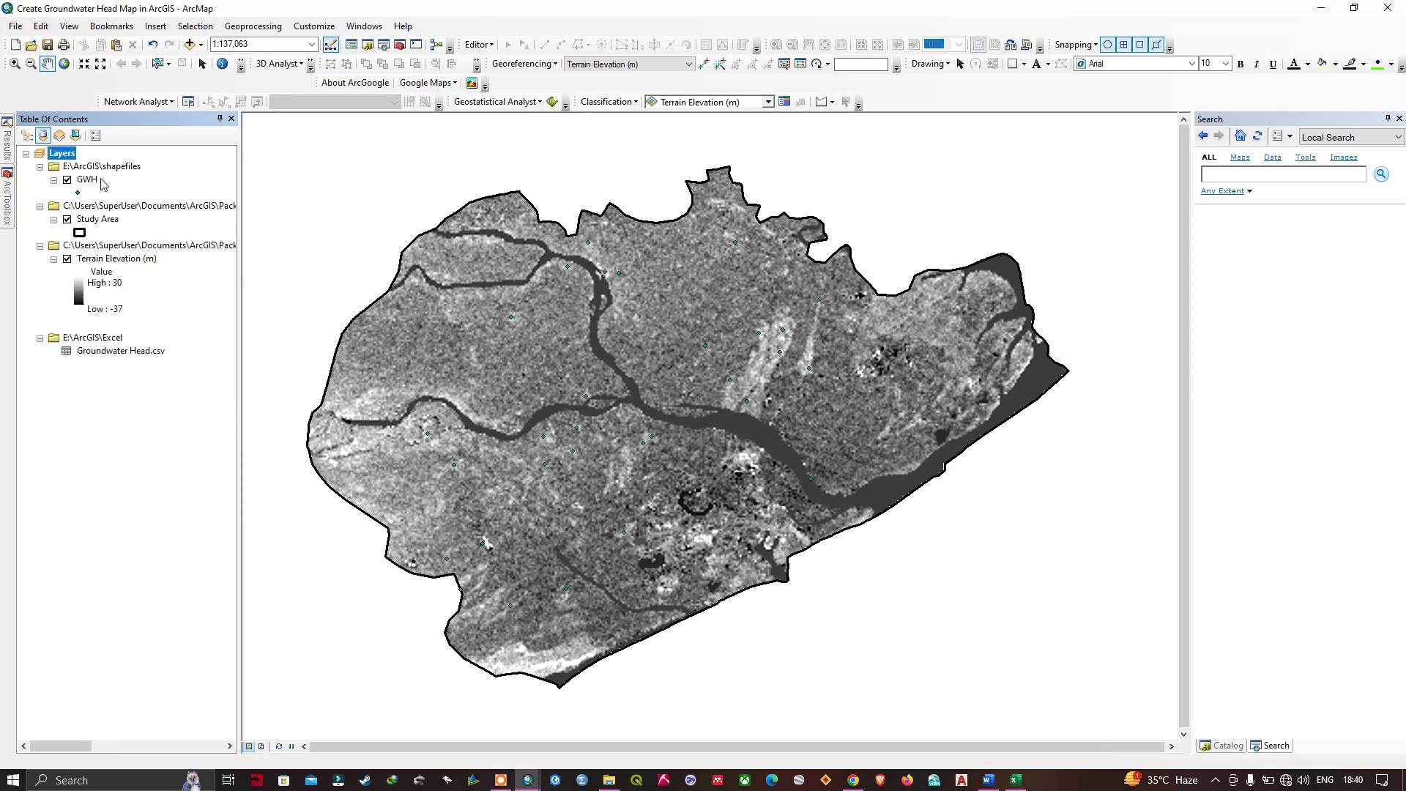
right_click(88, 181)
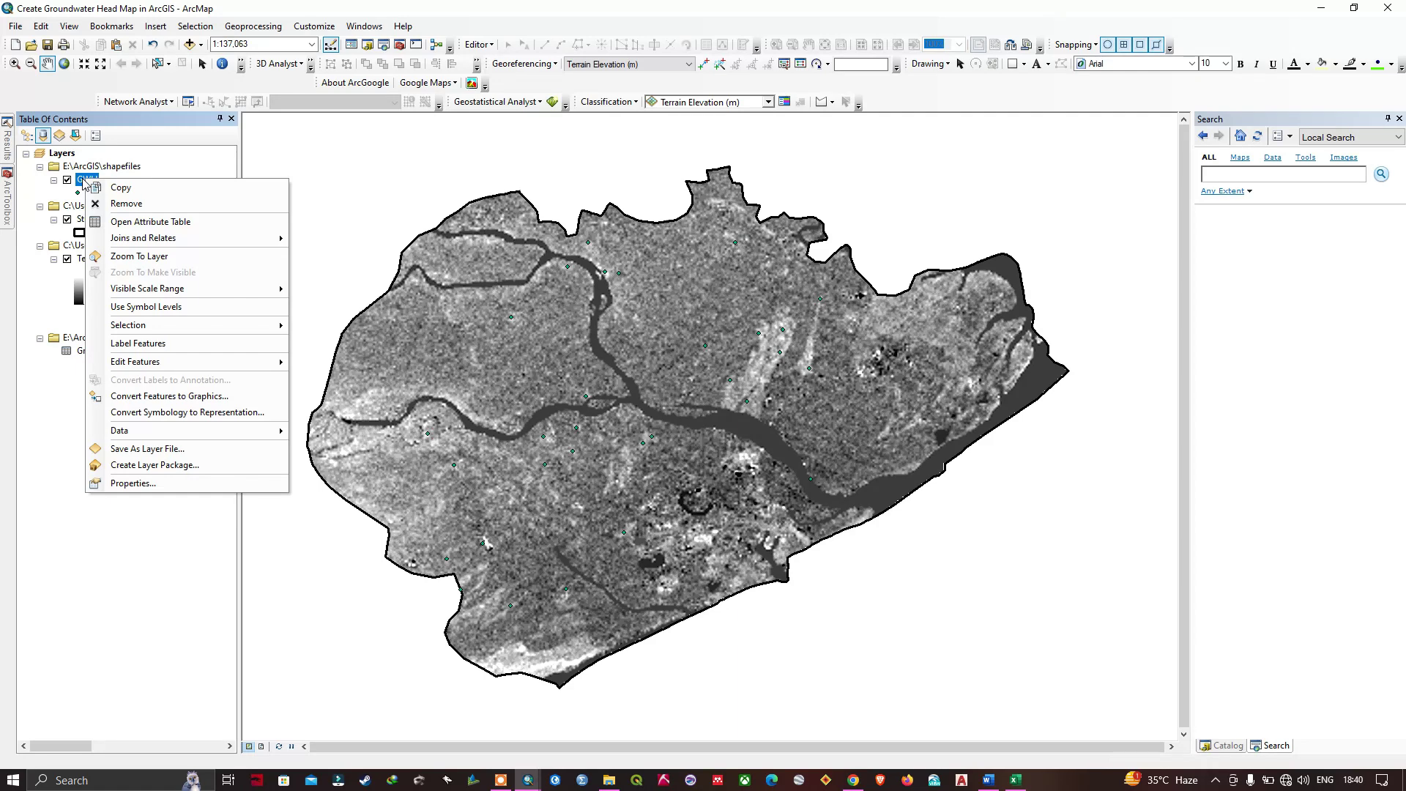
right_click(80, 181)
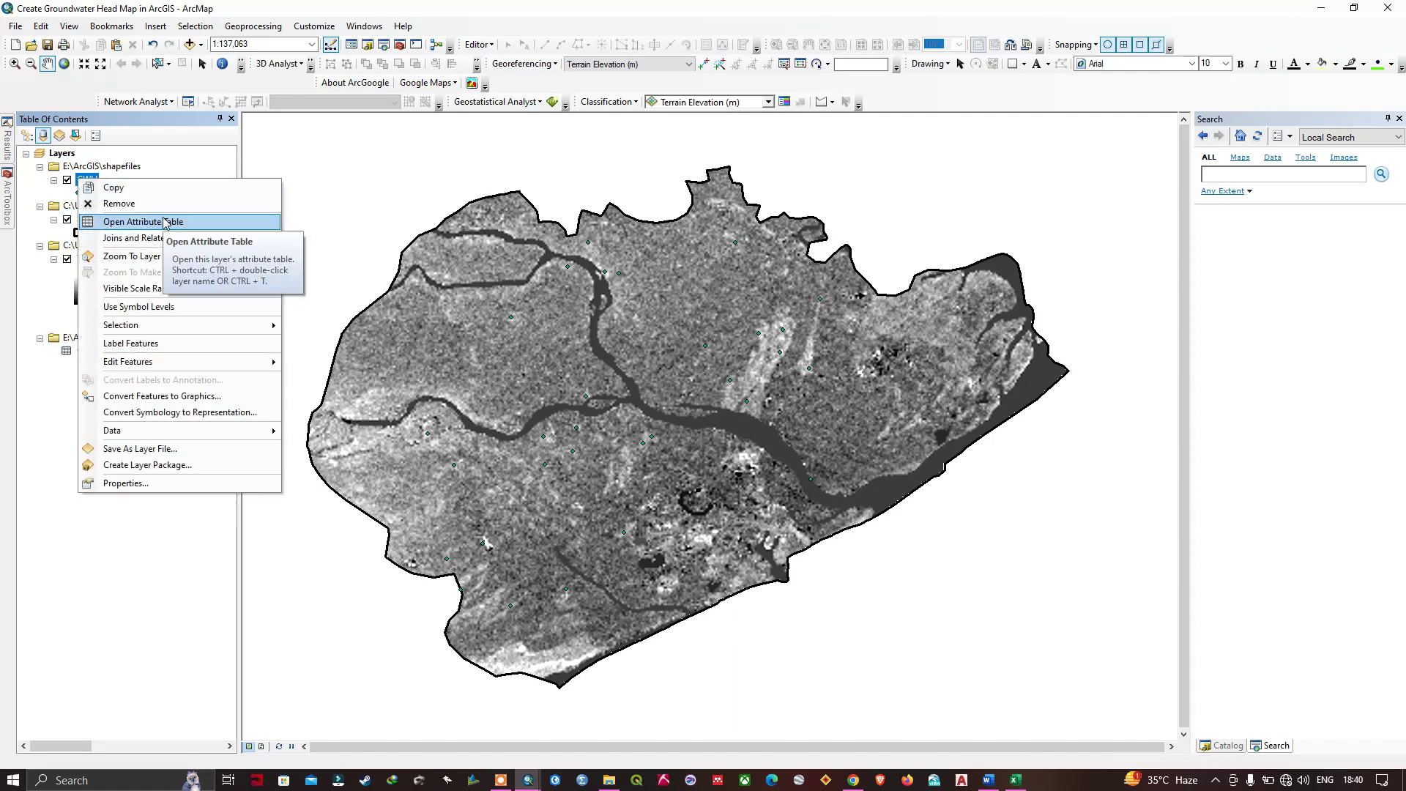
left_click(141, 221)
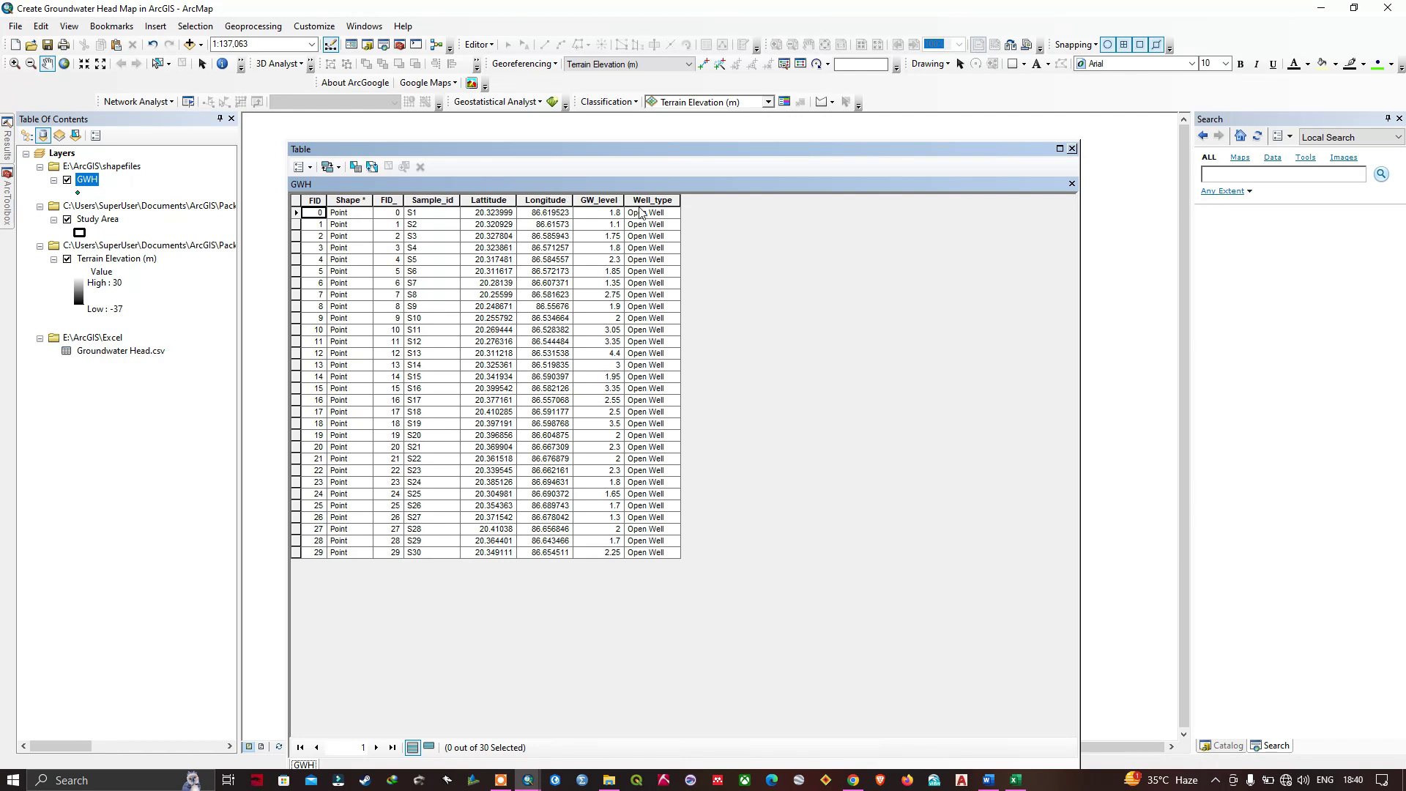
left_click(1072, 149)
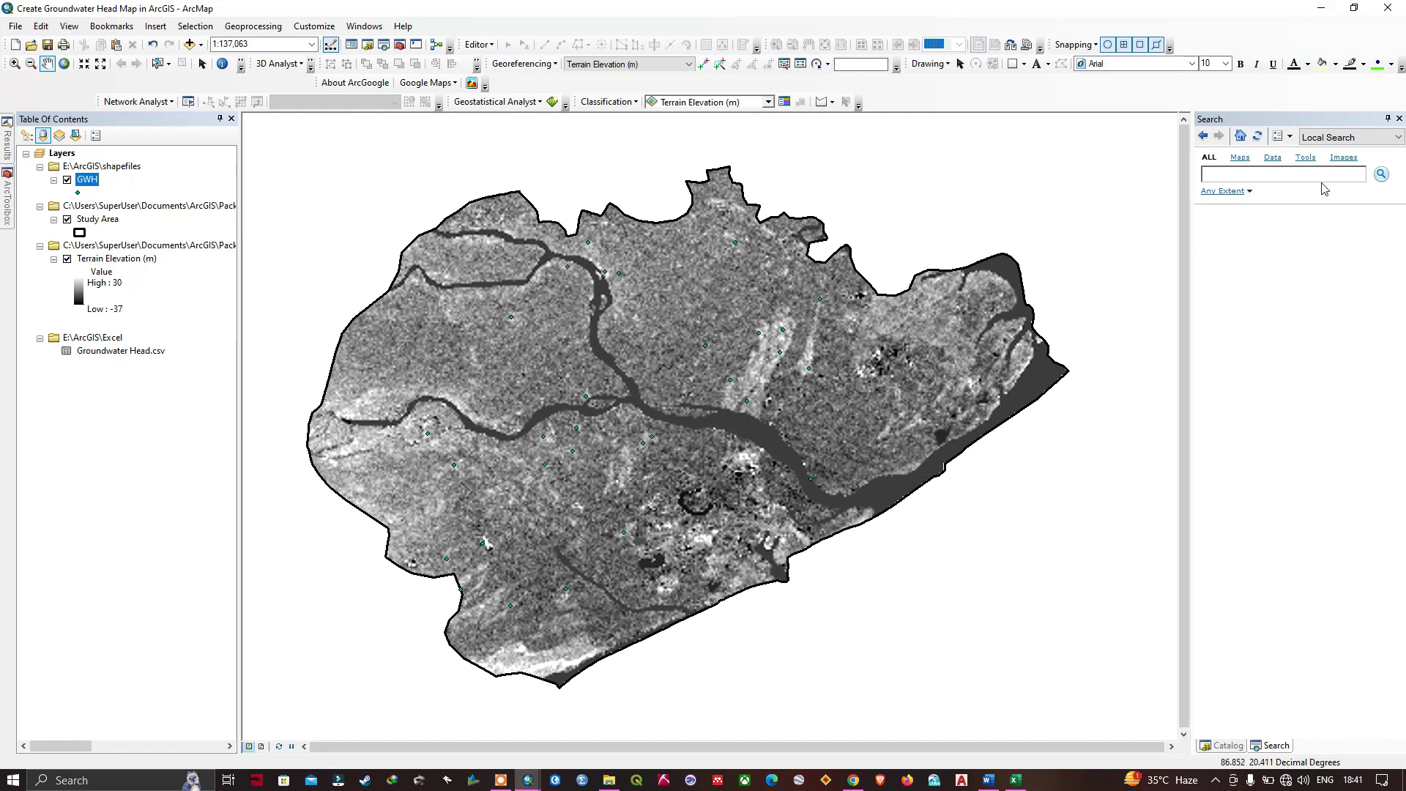
Find the Extract Multi Values to Points tool and extract the Terrain Elevation (m) raster values to the GWH points as field Terrain_El
left_click(1213, 176)
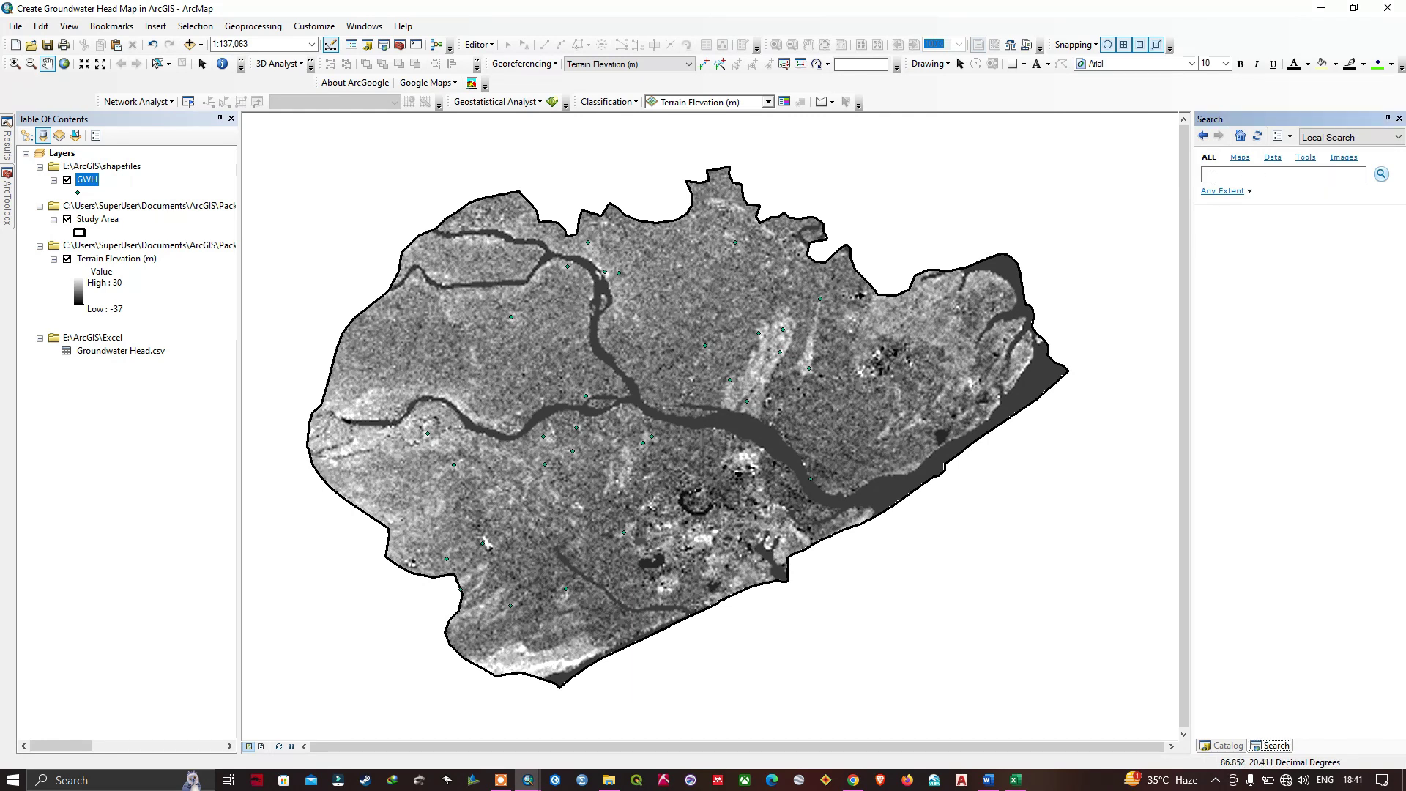
type("Extract multi value to point")
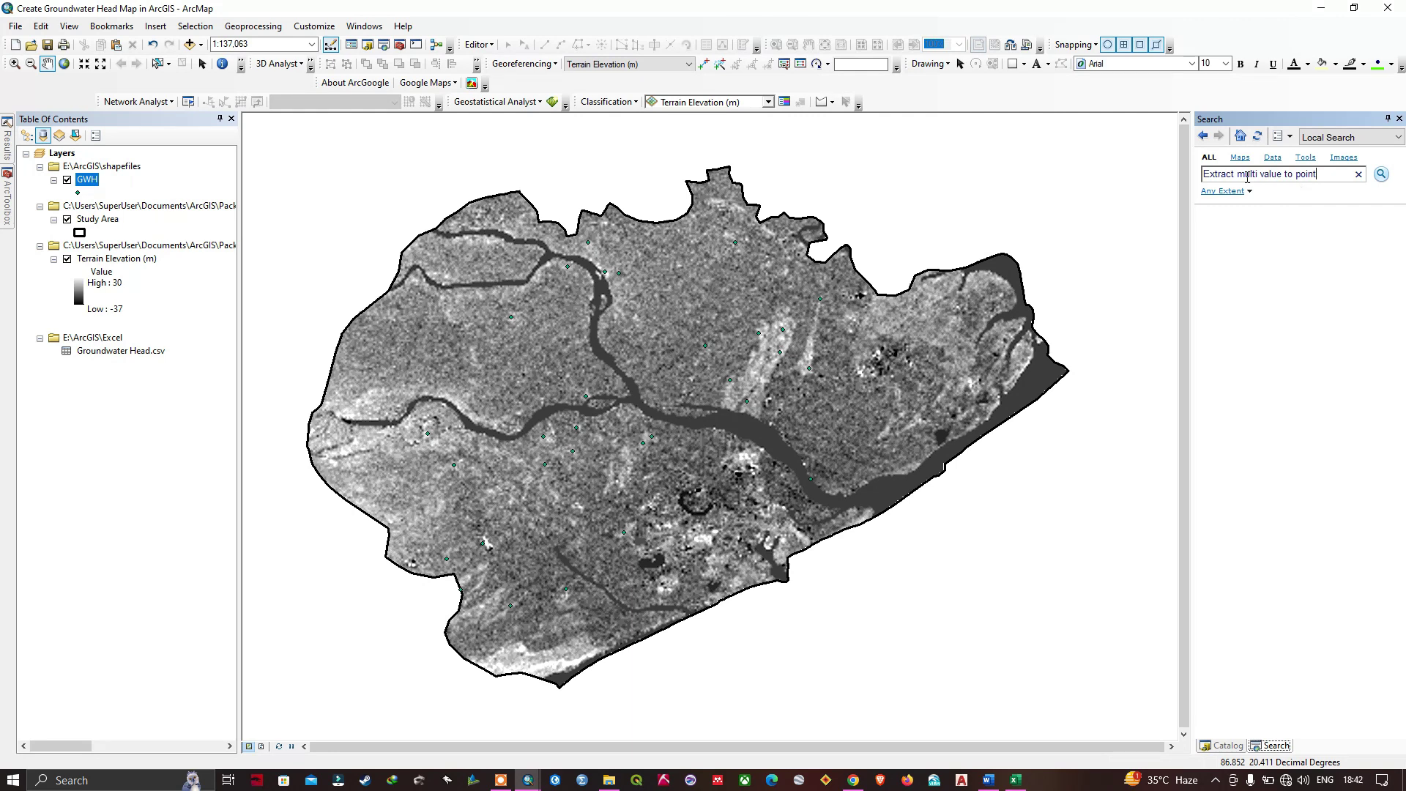
left_click(1382, 174)
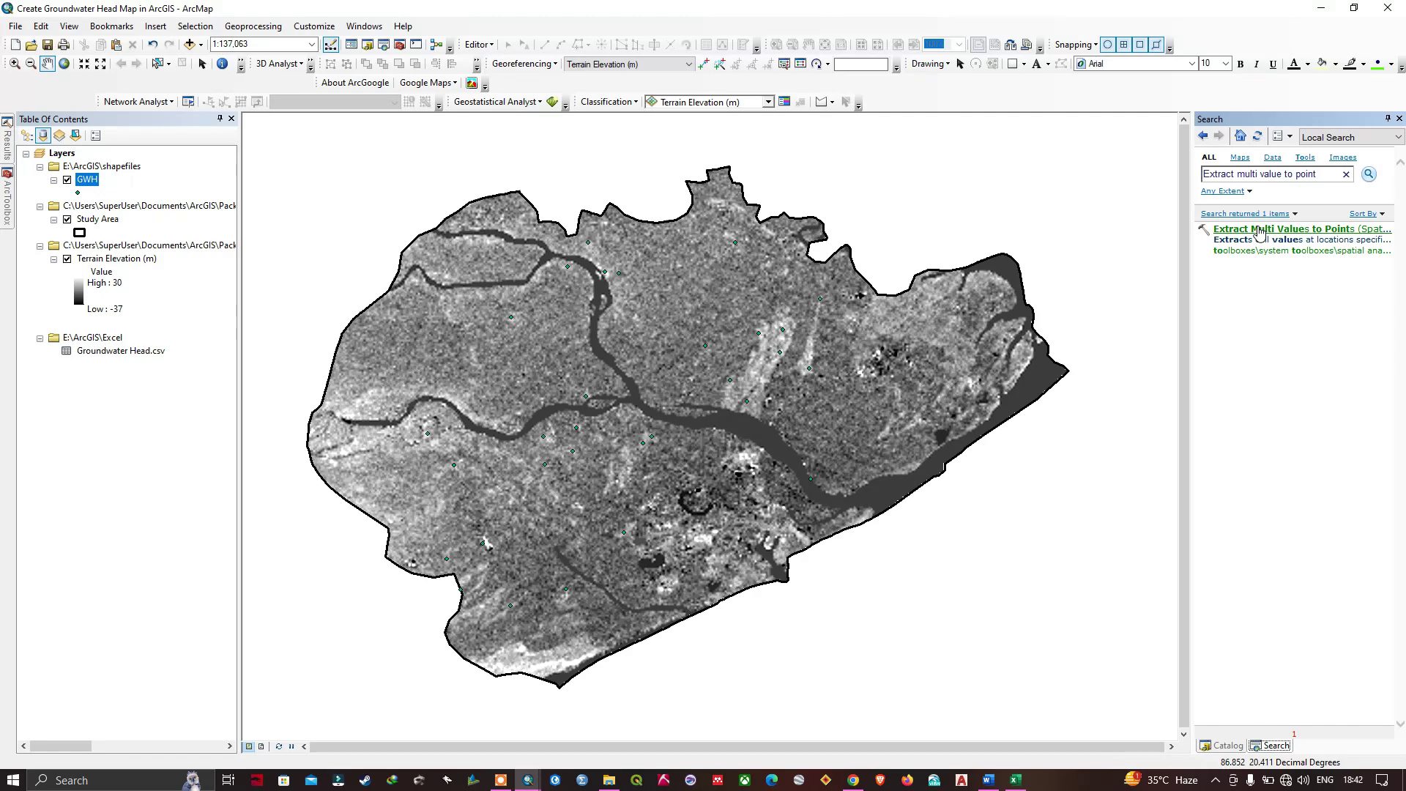
left_click(1260, 230)
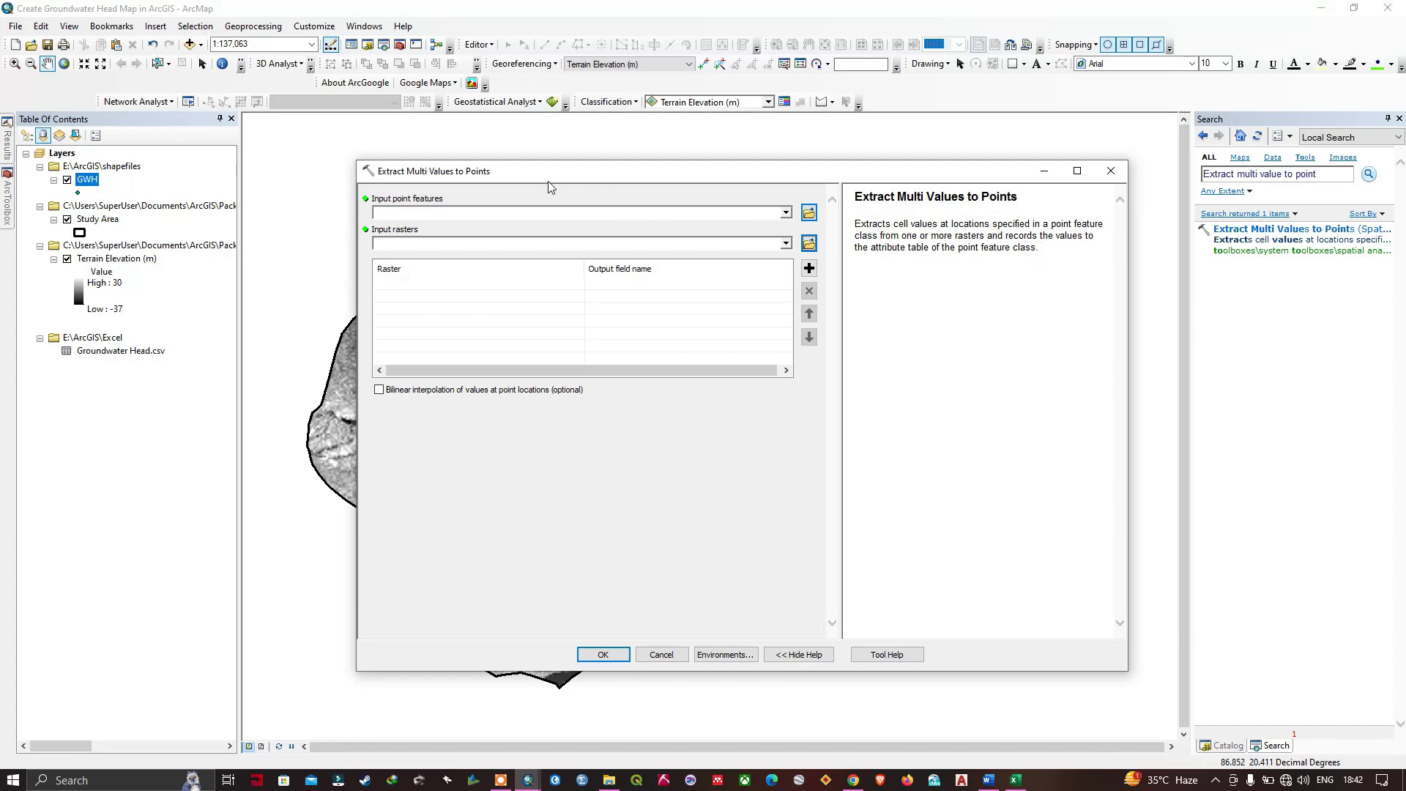
left_click(786, 212)
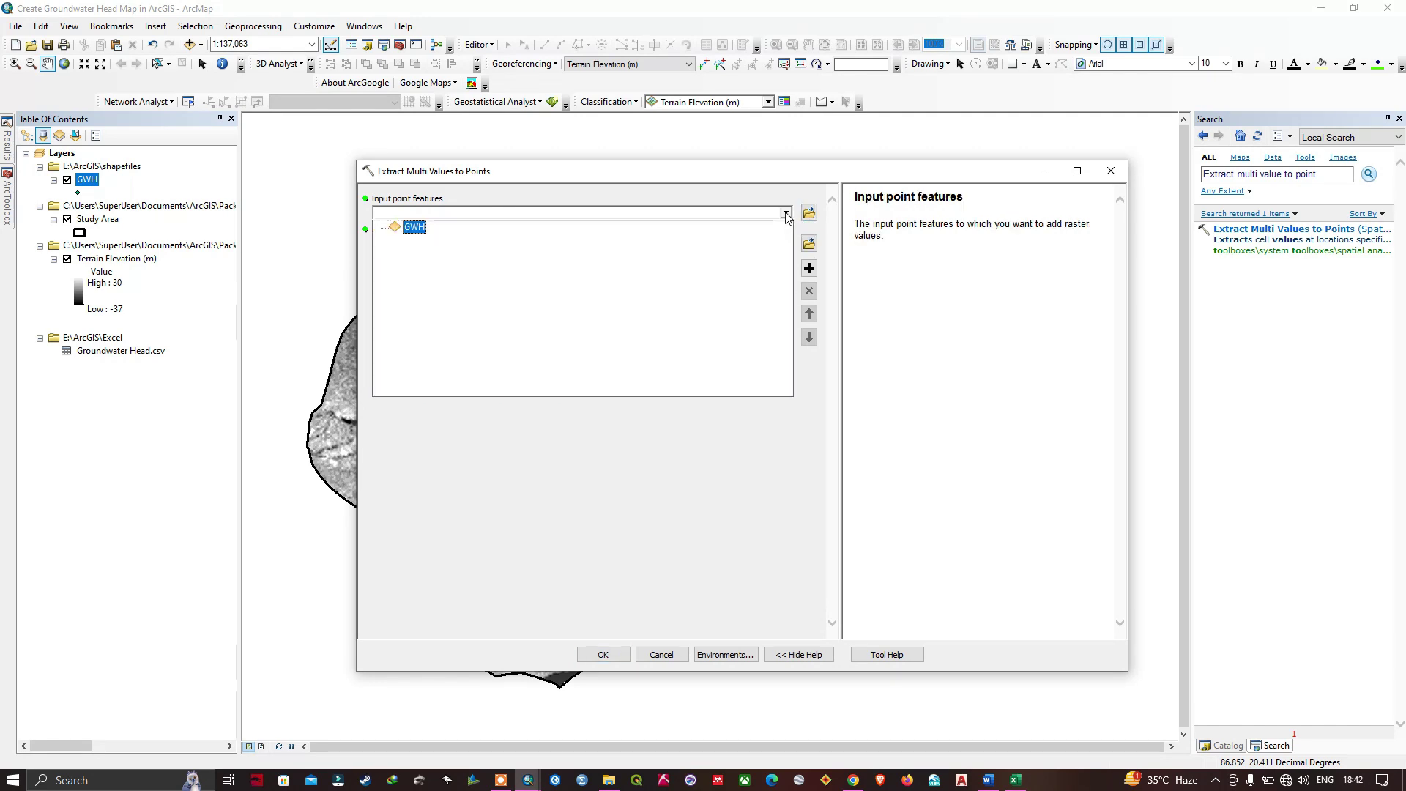
left_click(415, 228)
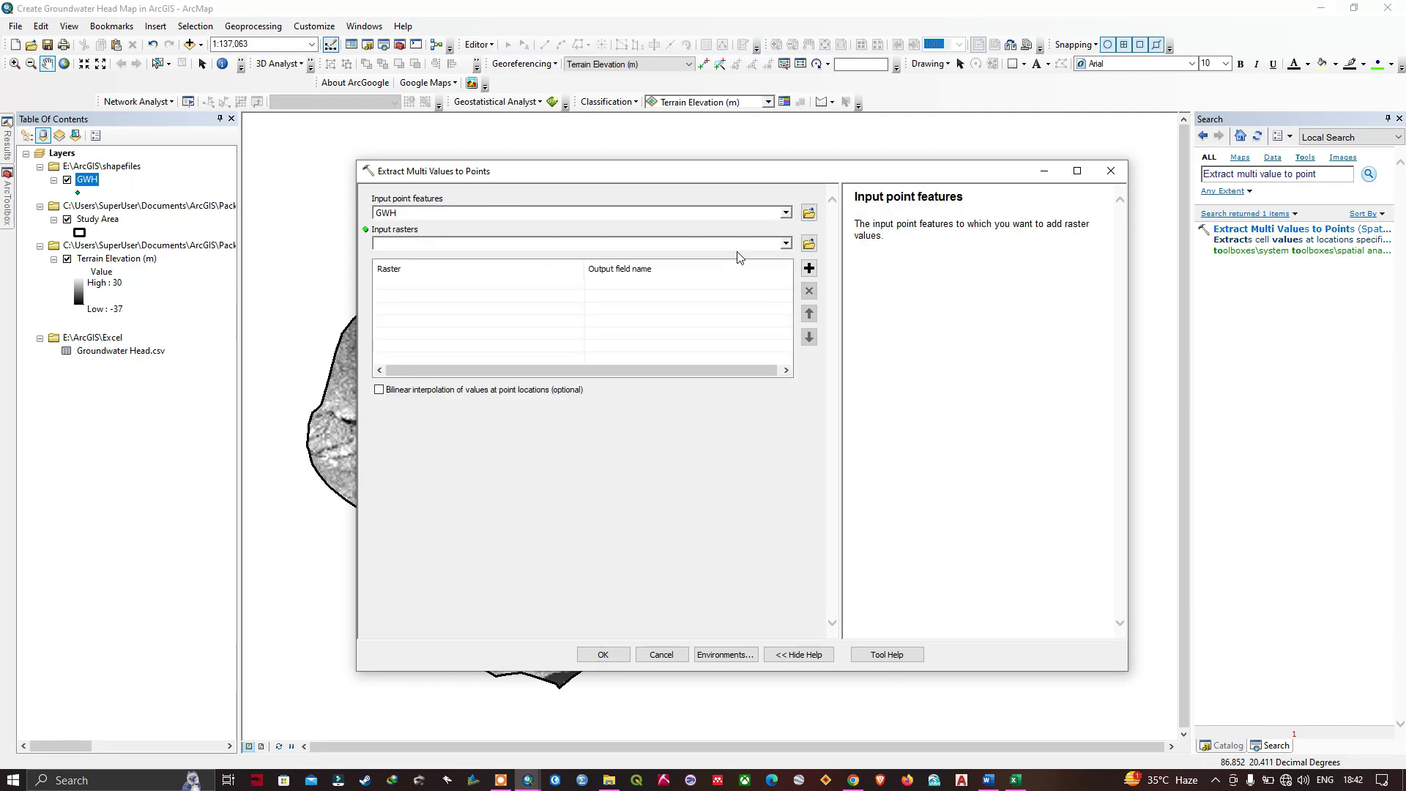
left_click(786, 243)
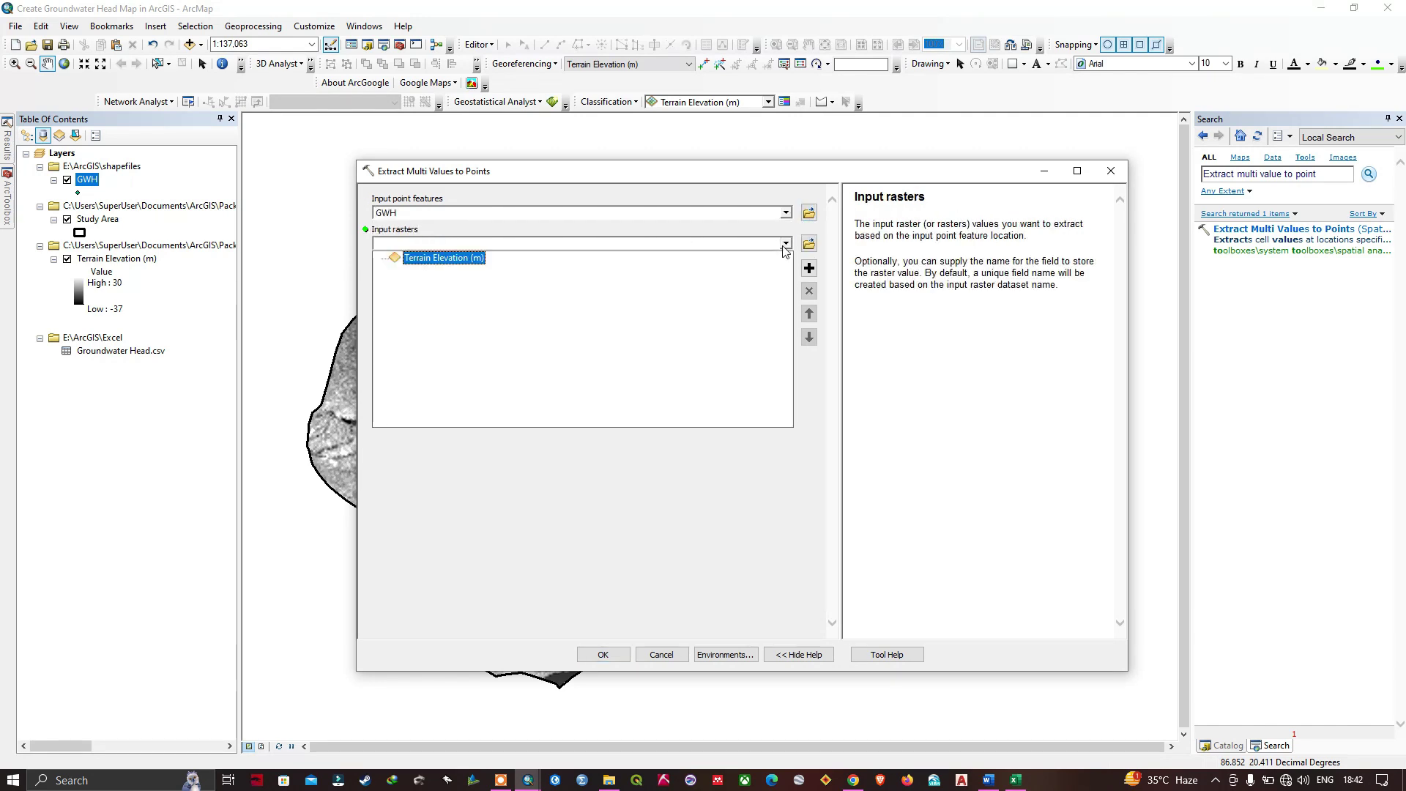
left_click(451, 260)
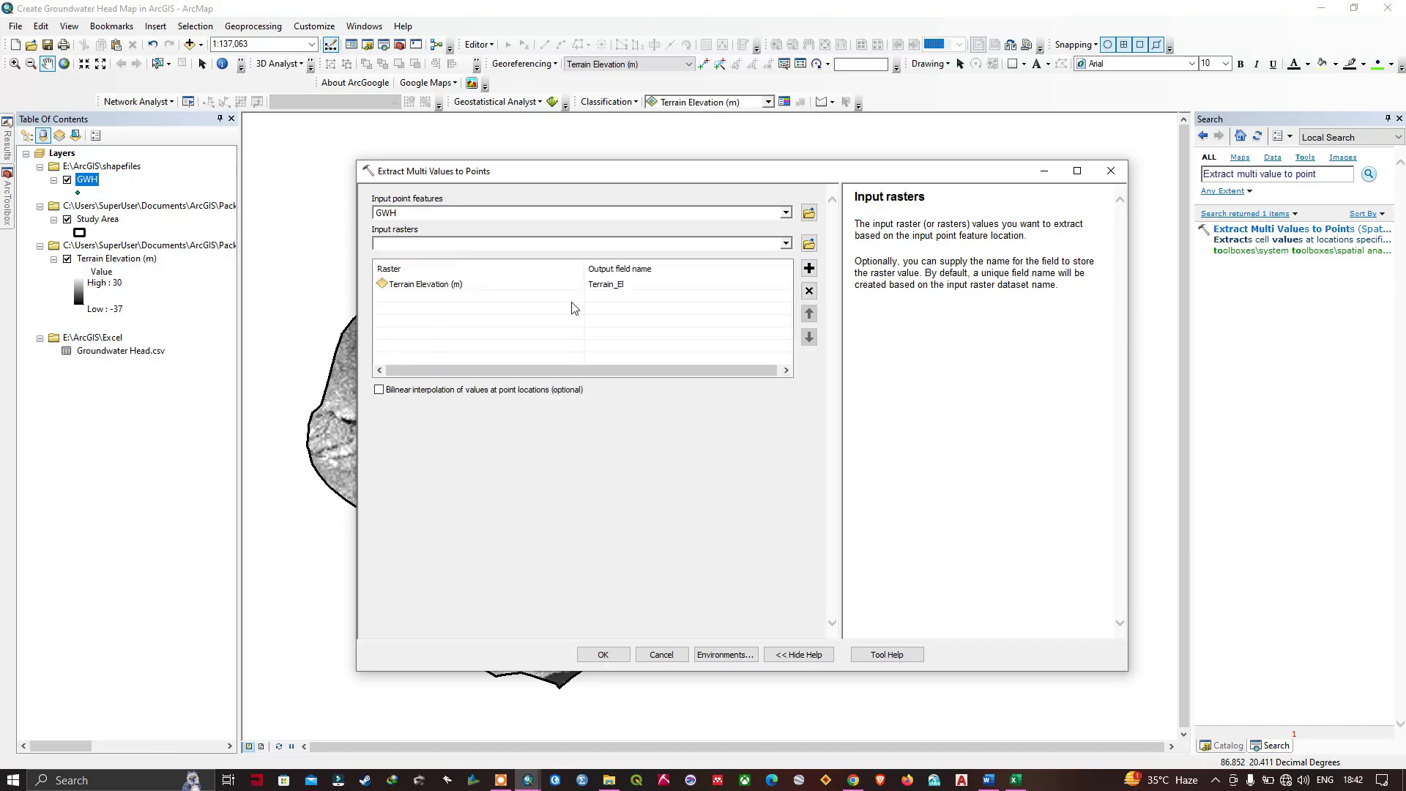
left_click(604, 654)
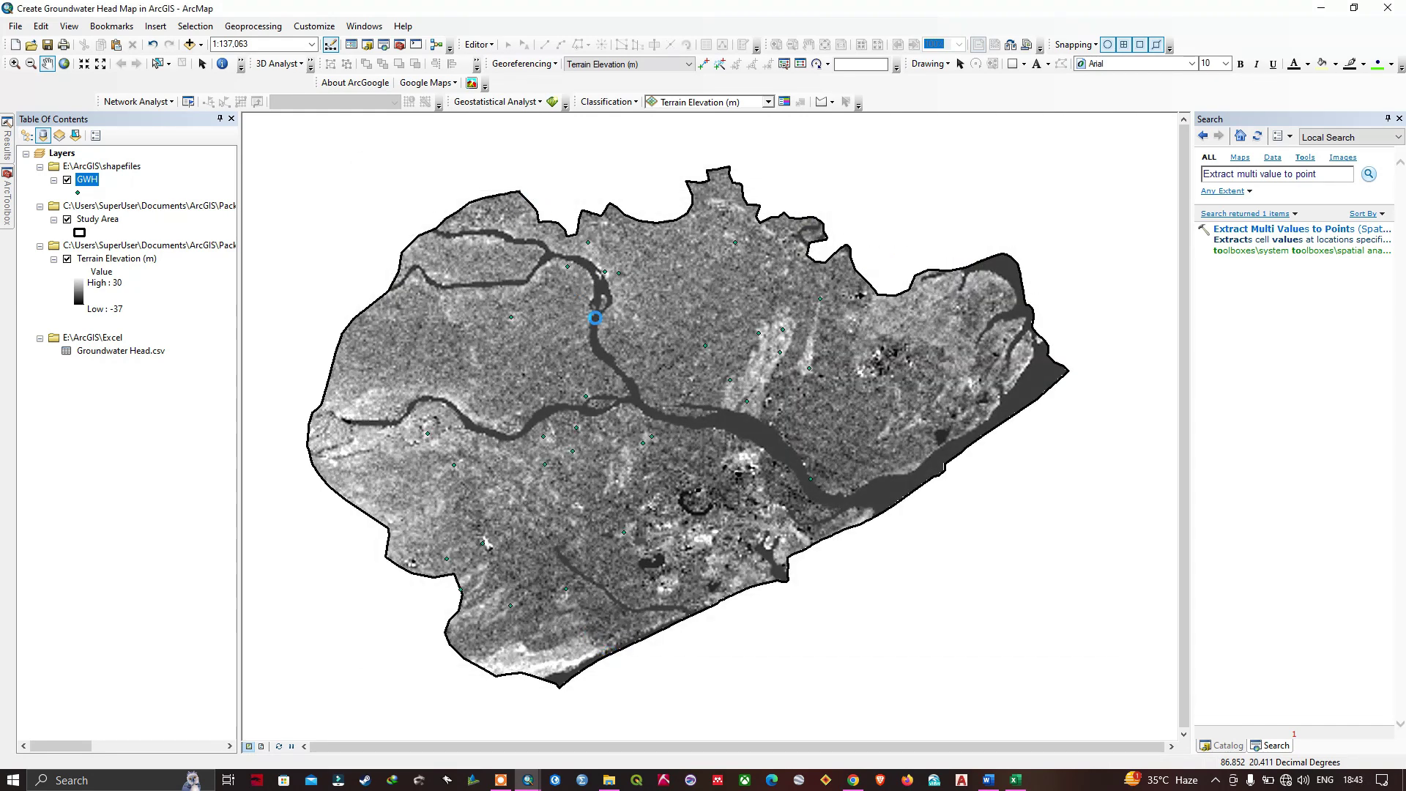
Open the GWH layer's attribute table to check the extracted terrain elevation values beside the groundwater levels
left_click_drag(621, 345, 612, 334)
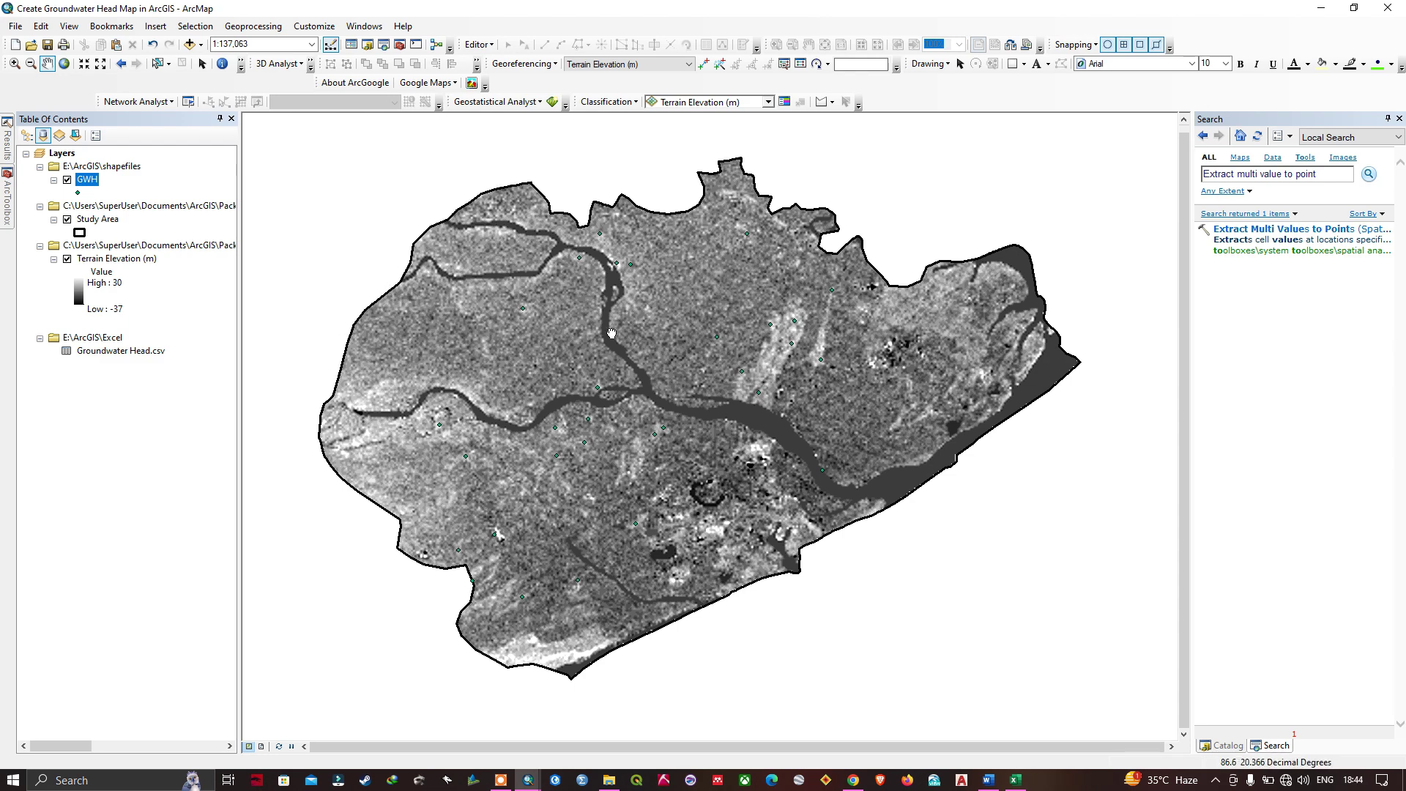
right_click(88, 180)
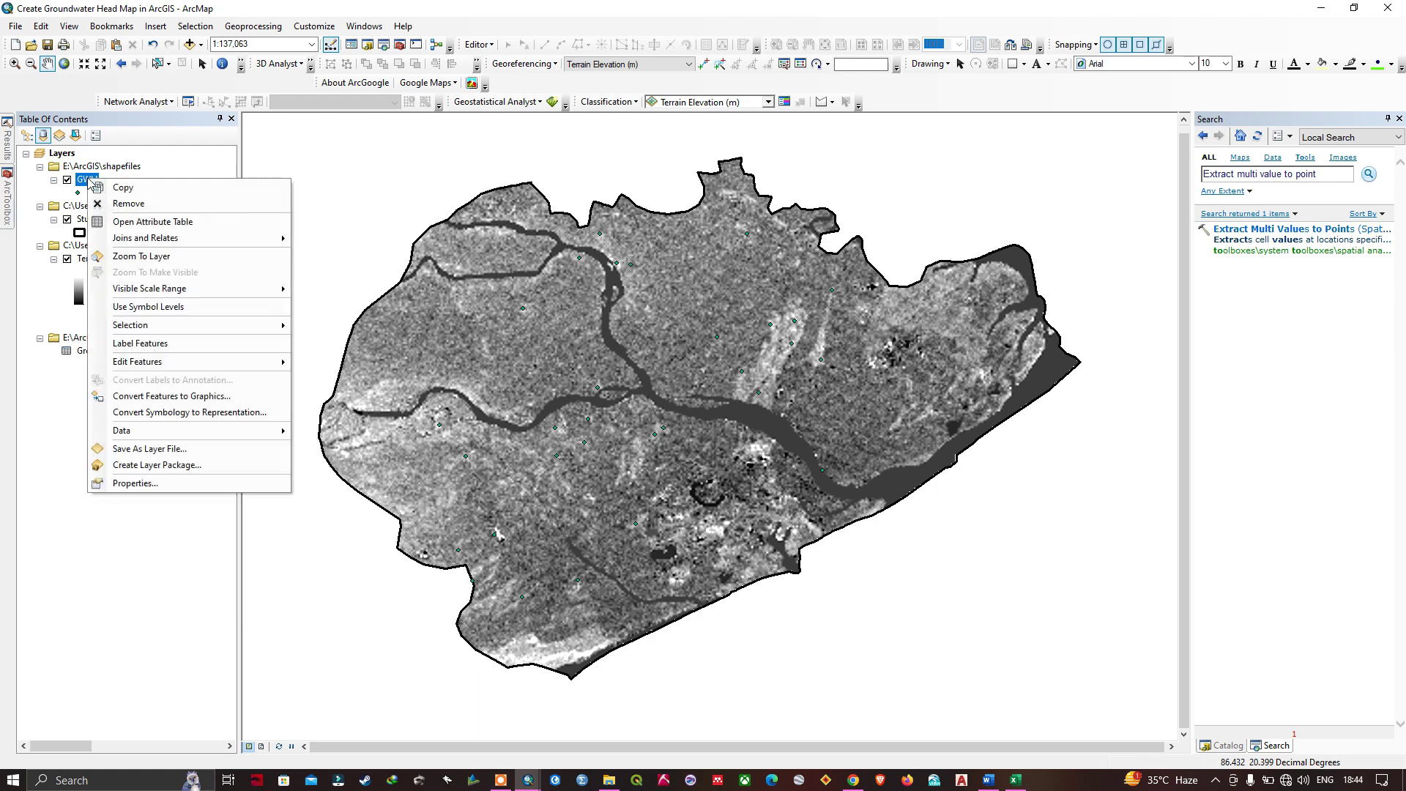
left_click(200, 222)
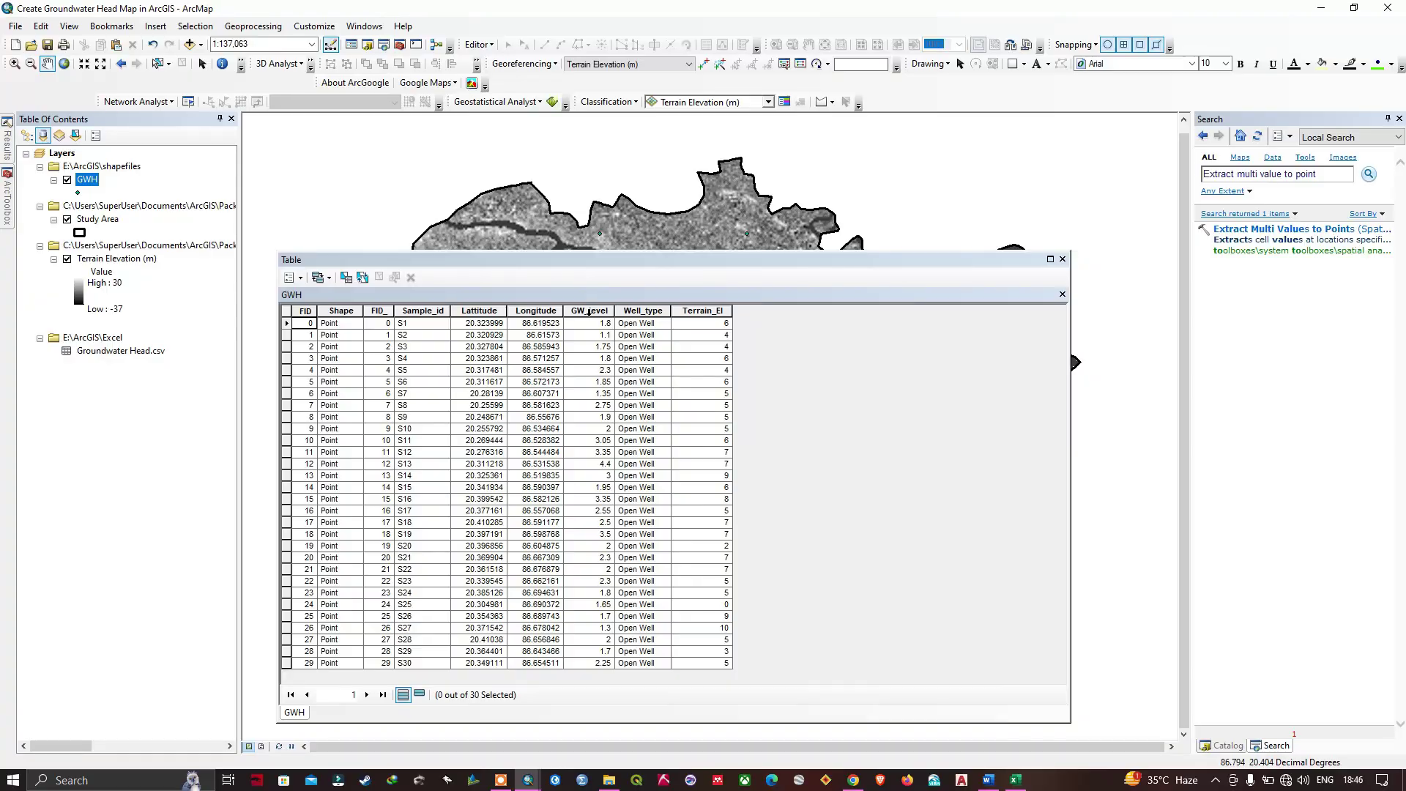
Switch to the Word document on groundwater head and level and read how groundwater levels are measured
key("alt+Tab")
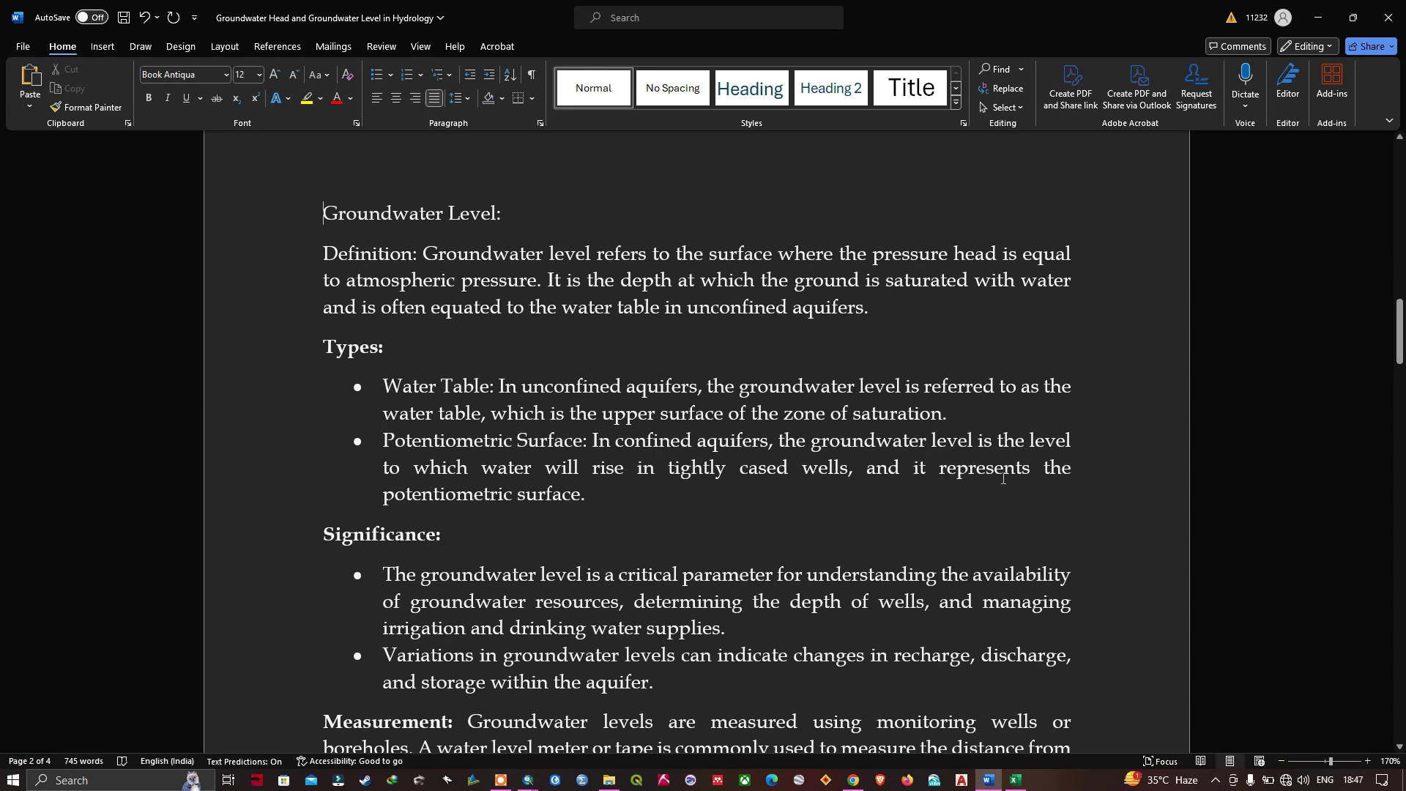
scroll(612, 504, "down", 2)
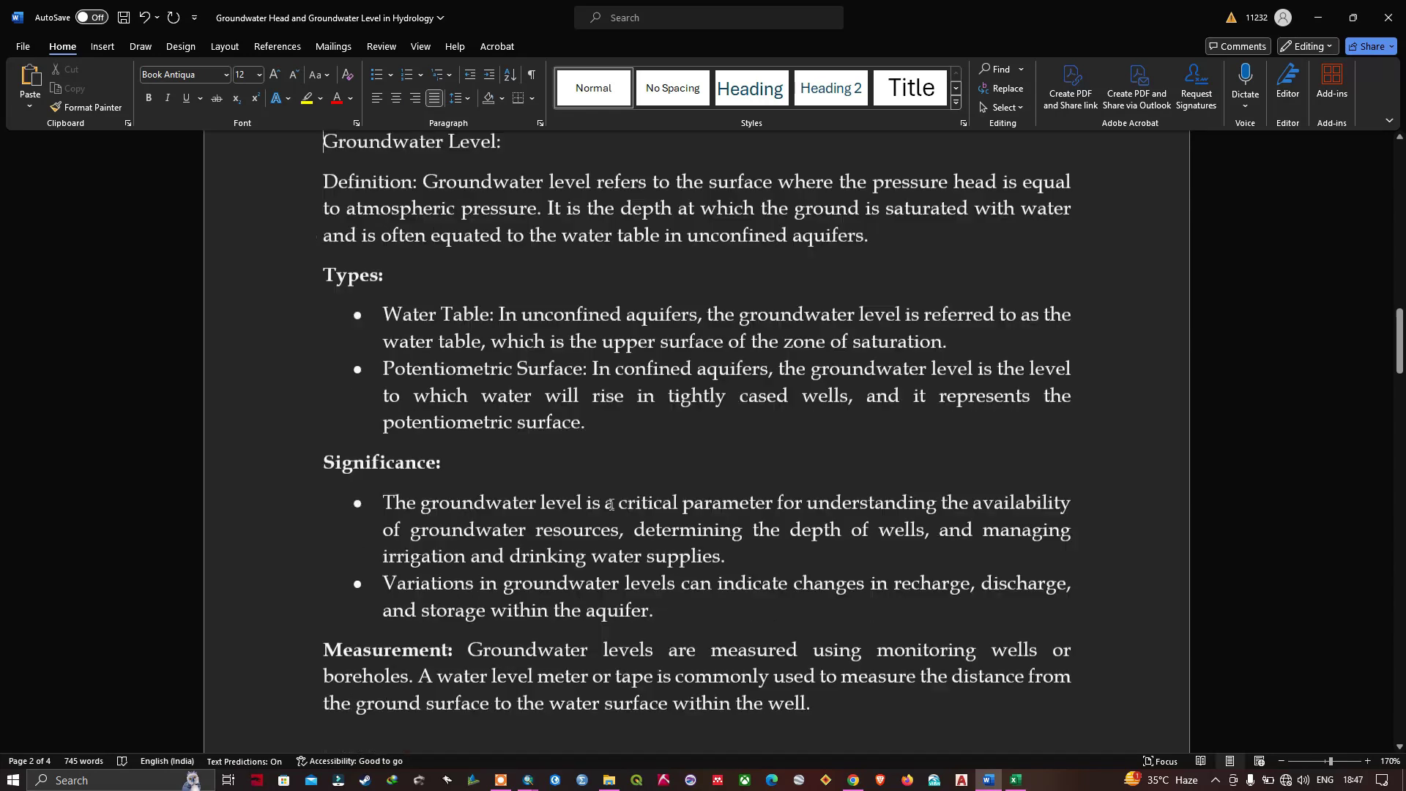
scroll(539, 558, "up", 1)
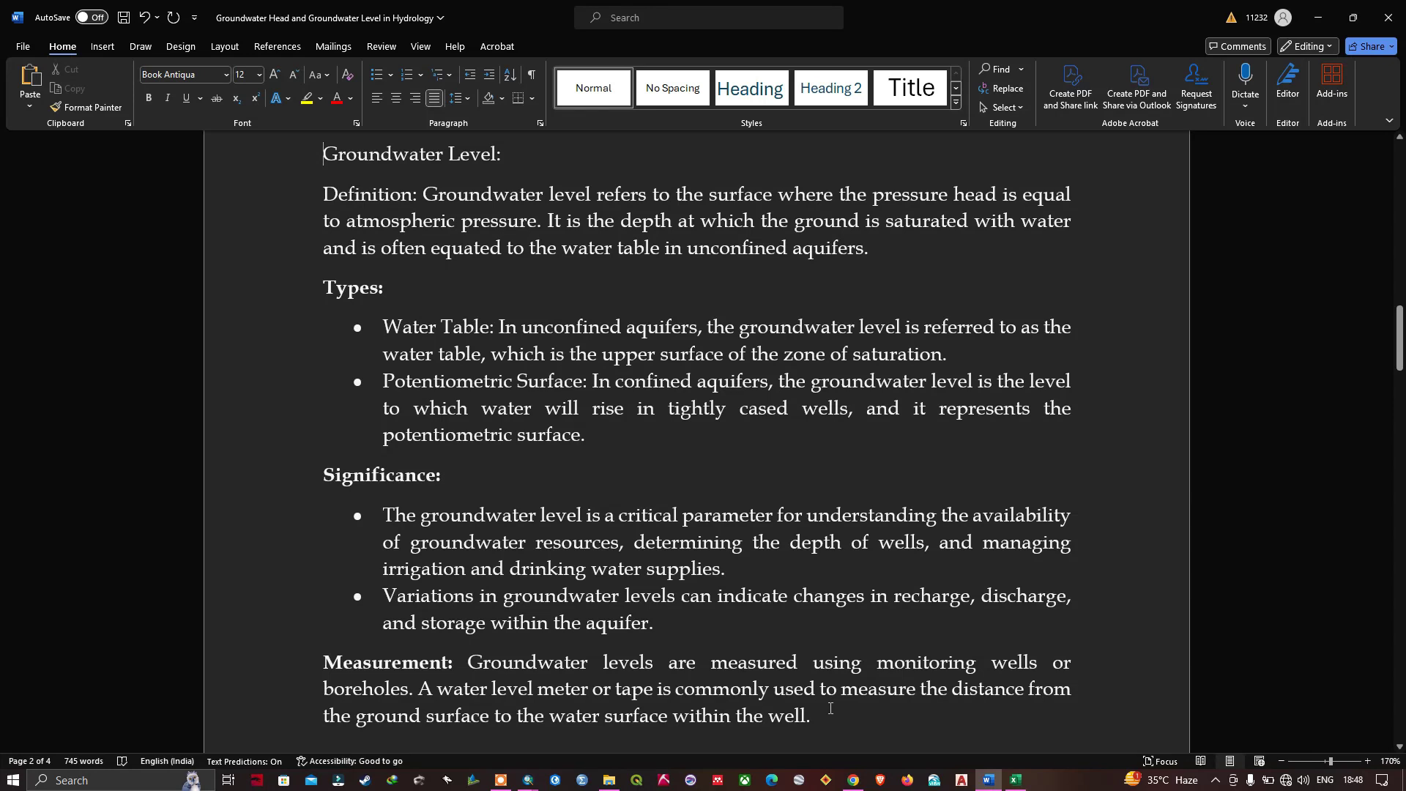
left_click_drag(818, 721, 474, 673)
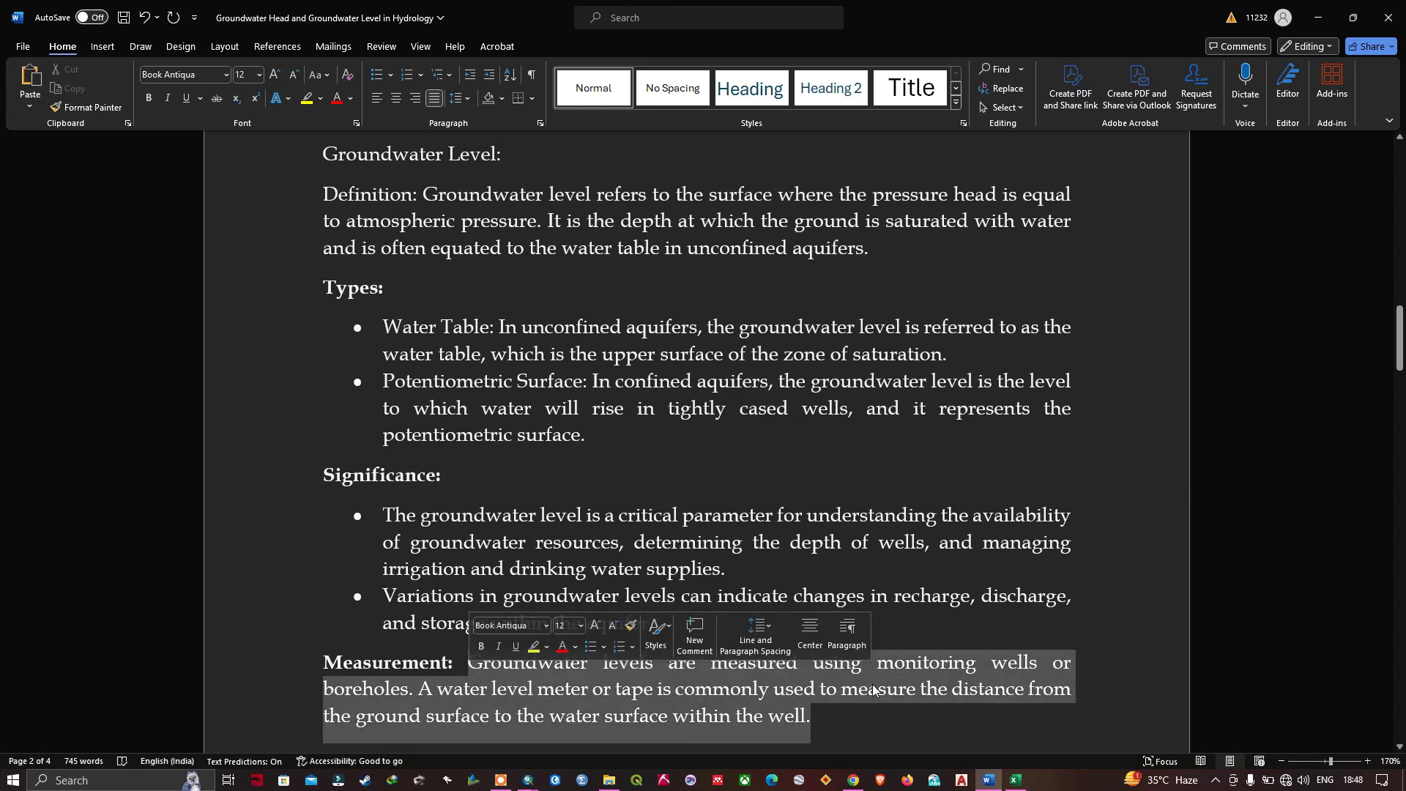
left_click(994, 664)
left_click_drag(994, 663, 1031, 663)
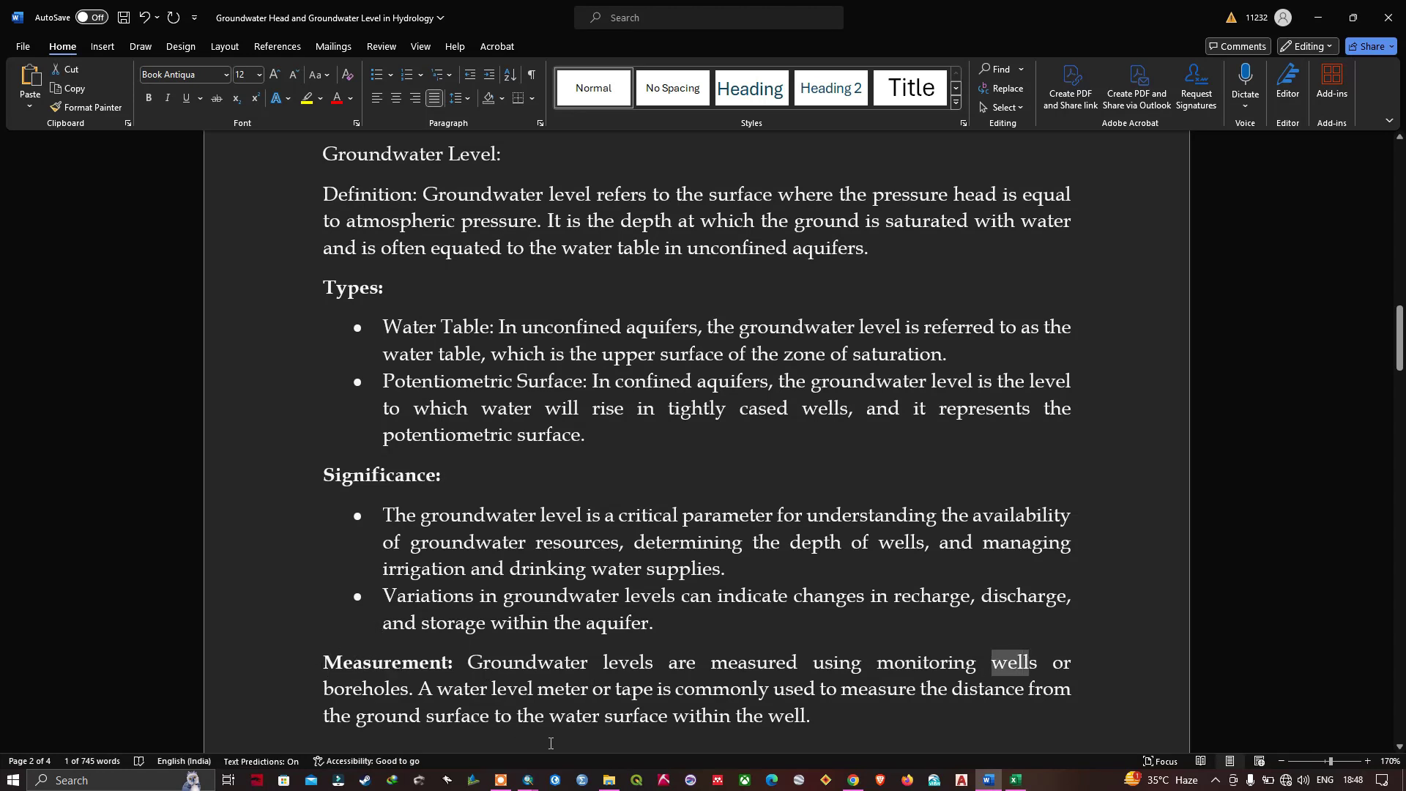
Switch back to ArcMap and add a Float field named GWH to the GWH layer's attribute table
key("alt+Tab")
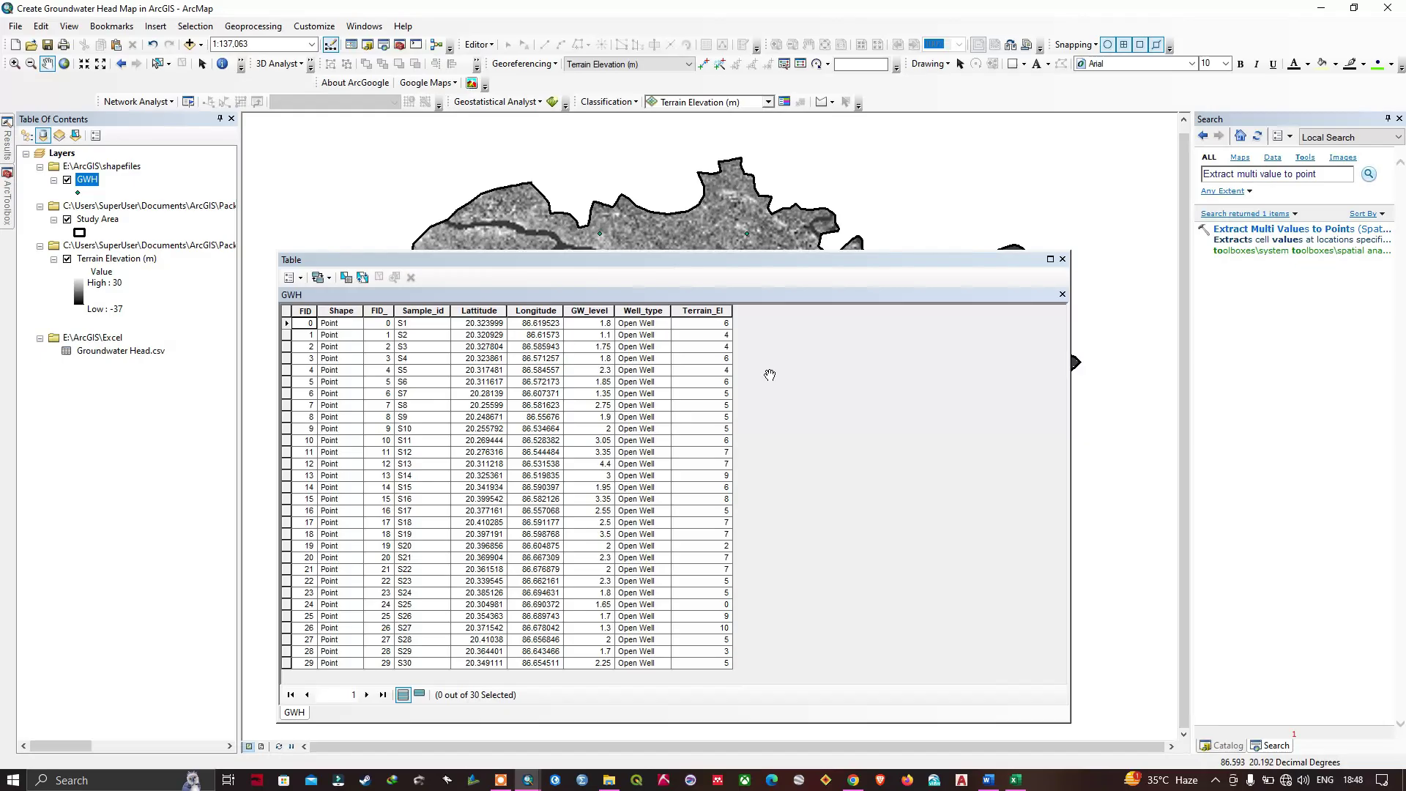
left_click(301, 279)
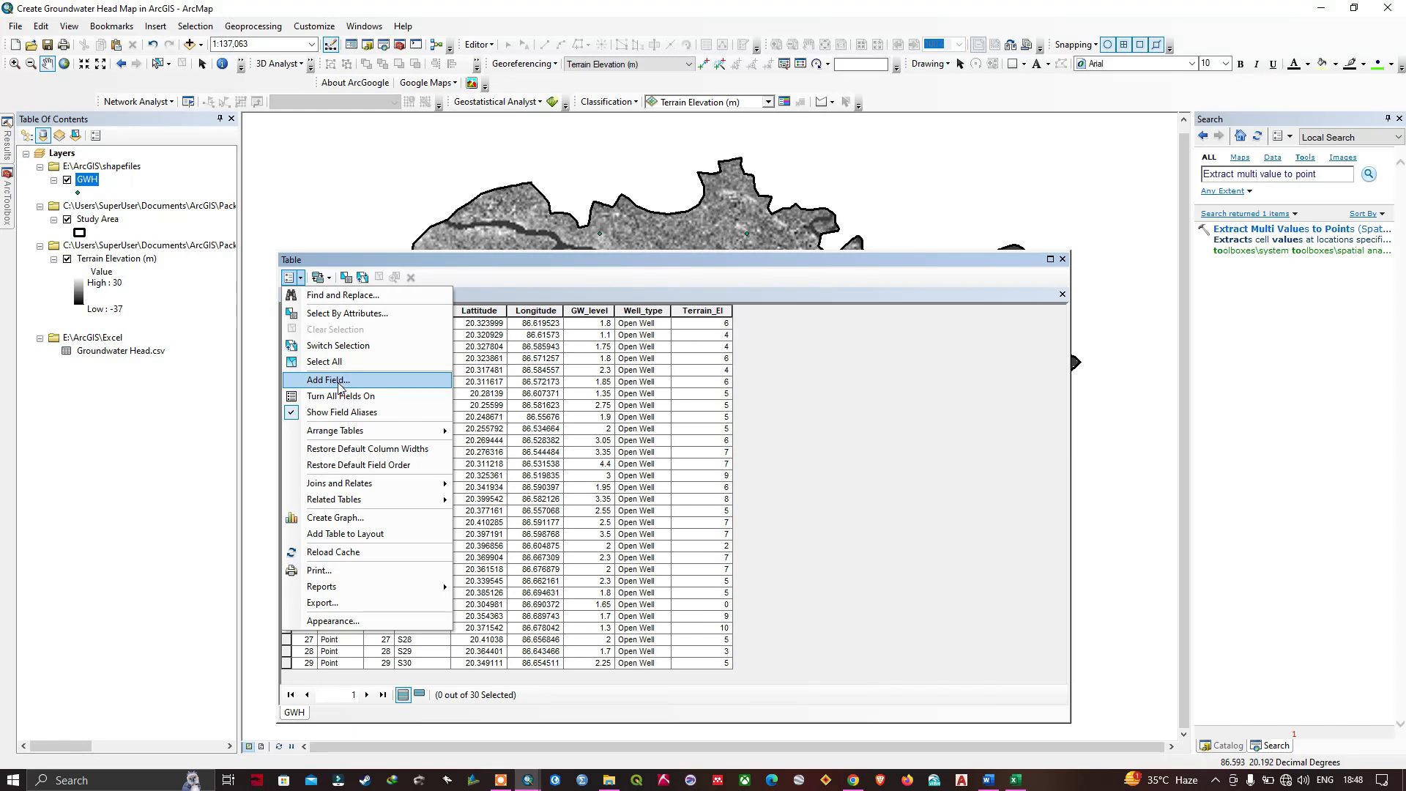
key("Escape")
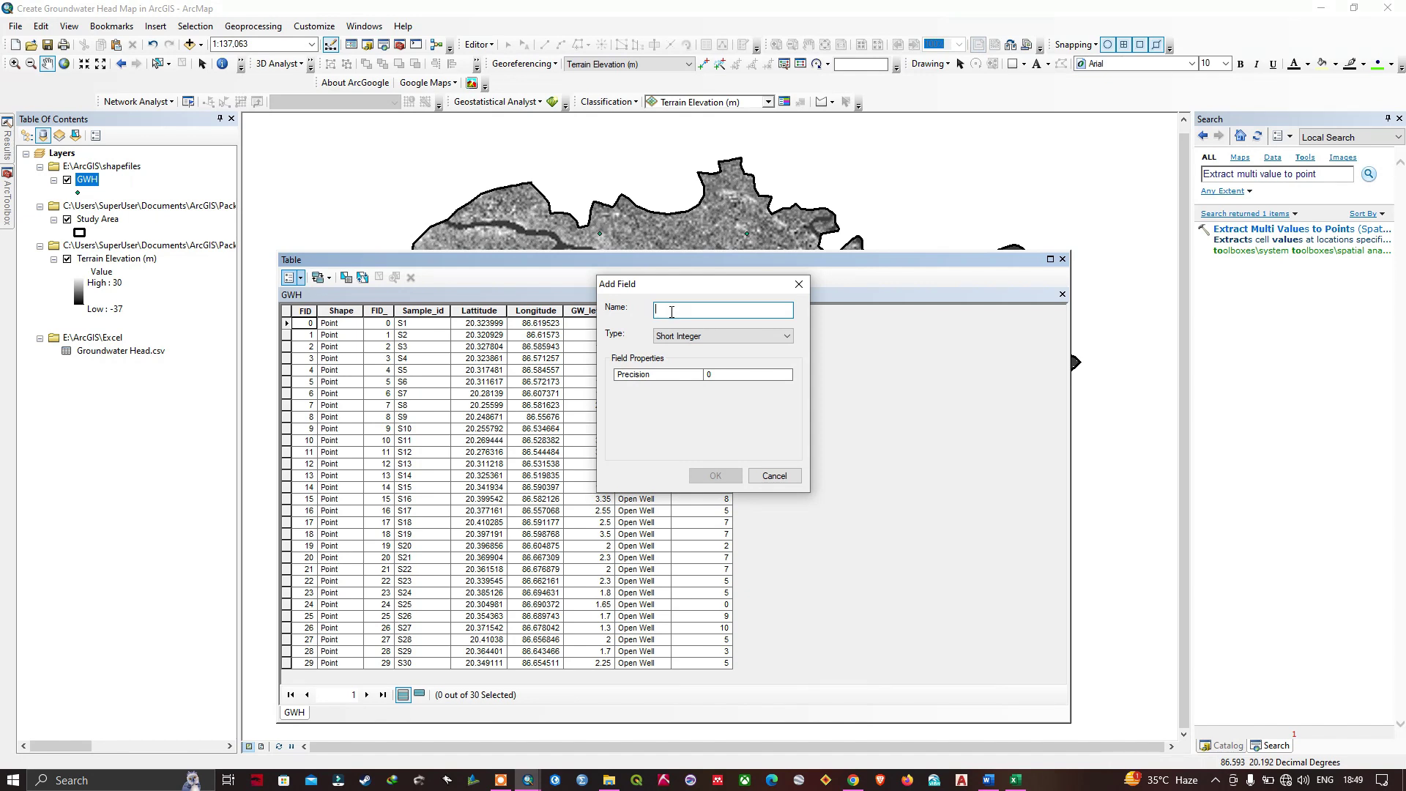
type("GWH")
left_click(728, 336)
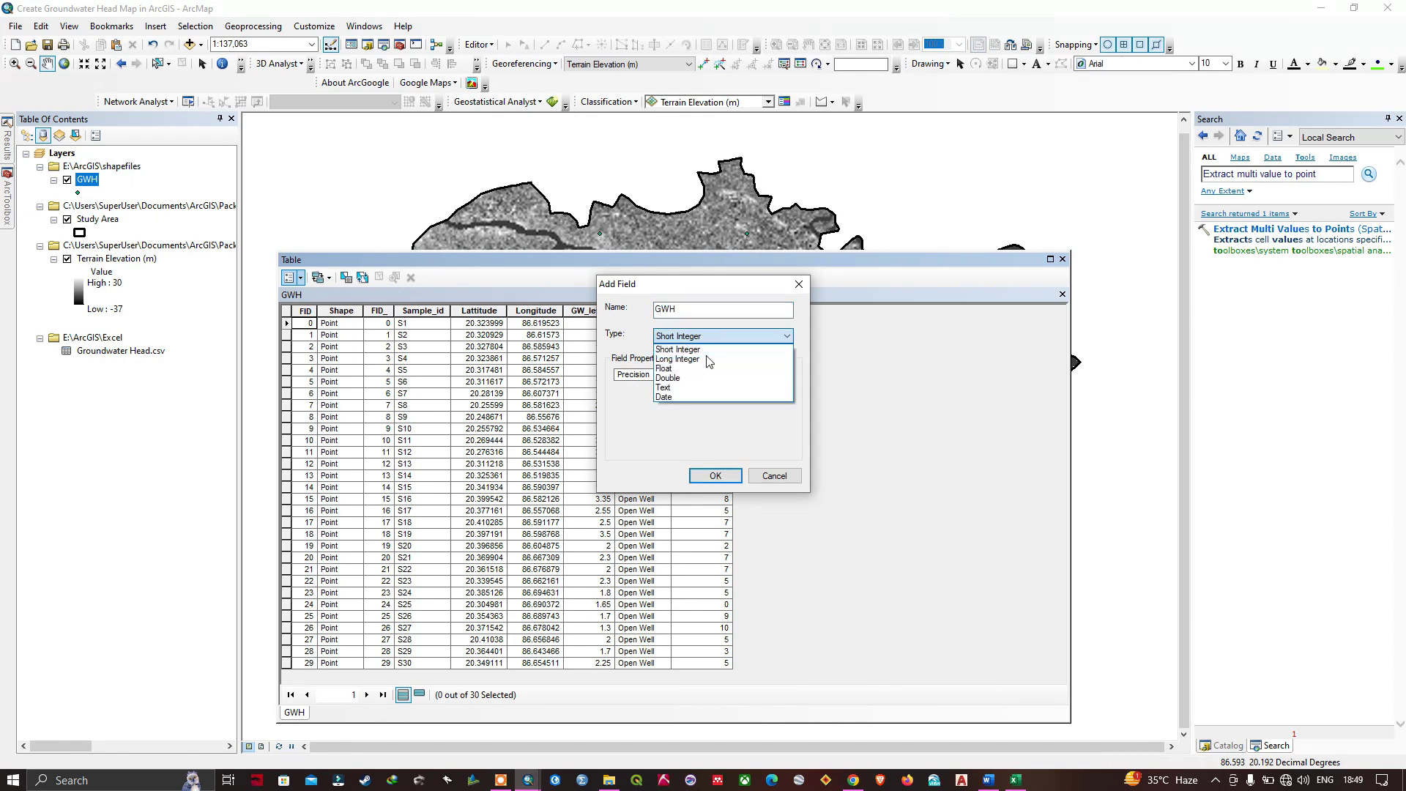
left_click(680, 369)
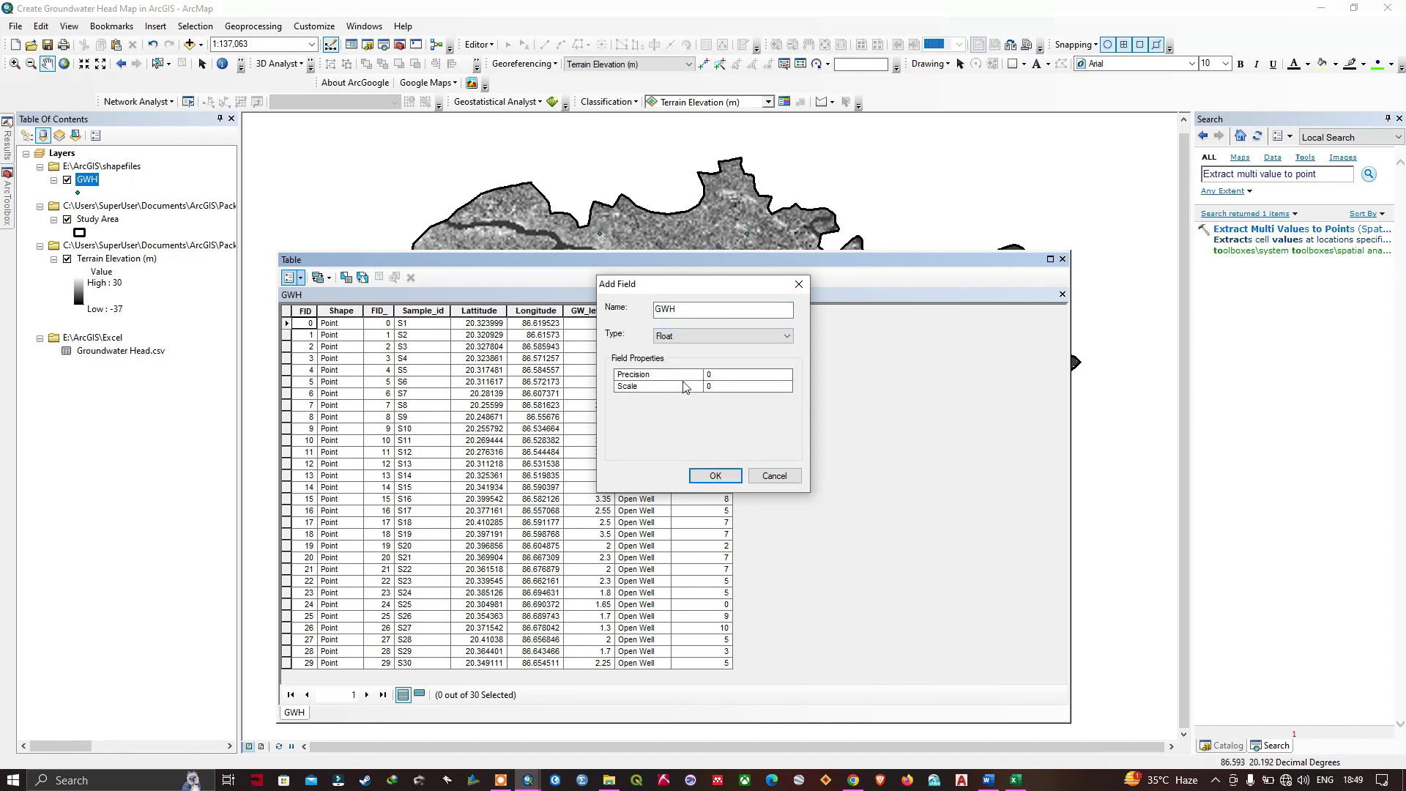
left_click(715, 477)
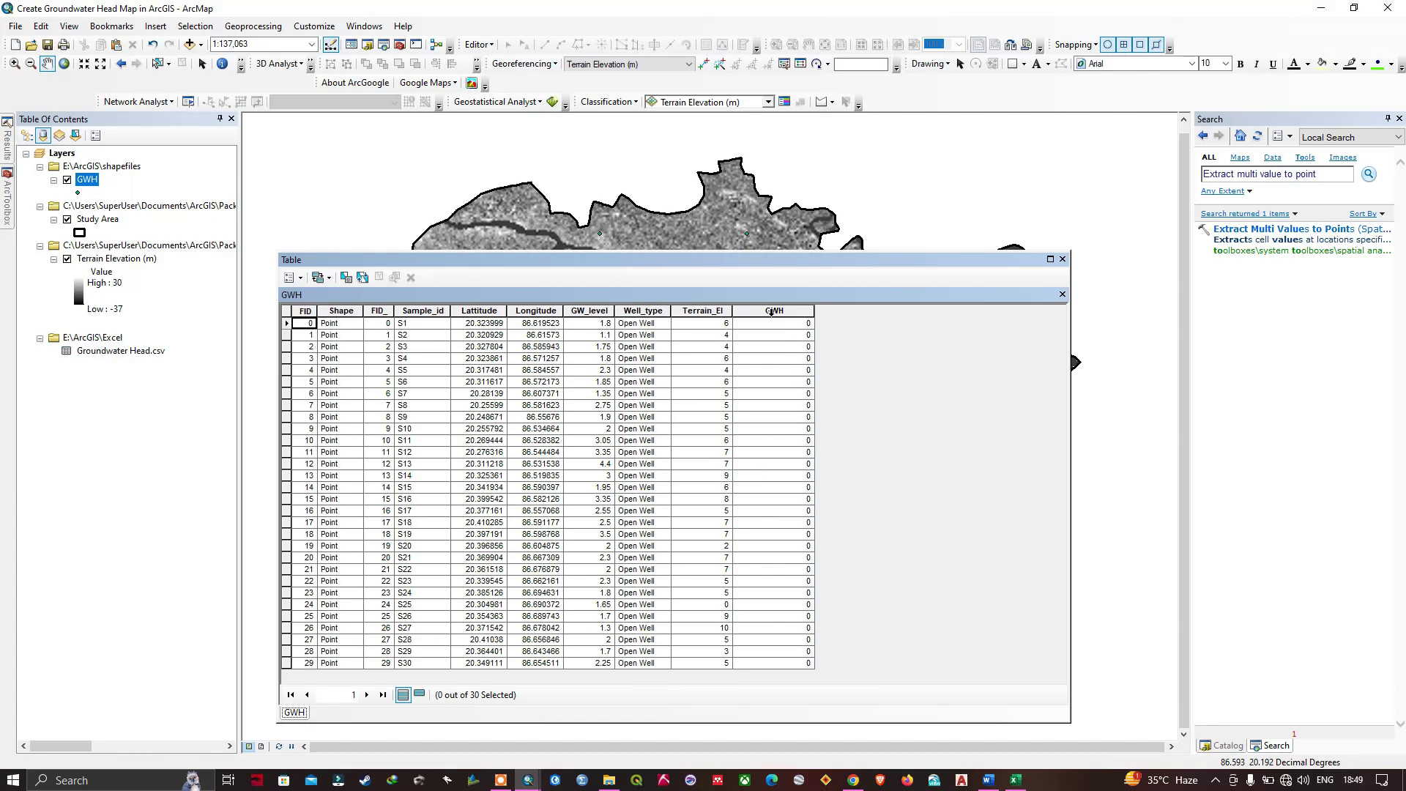
Check the head formula in the Word document and calculate the GWH field as [Terrain_El] - [GW_level] with the Field Calculator
left_click(797, 307)
right_click(799, 308)
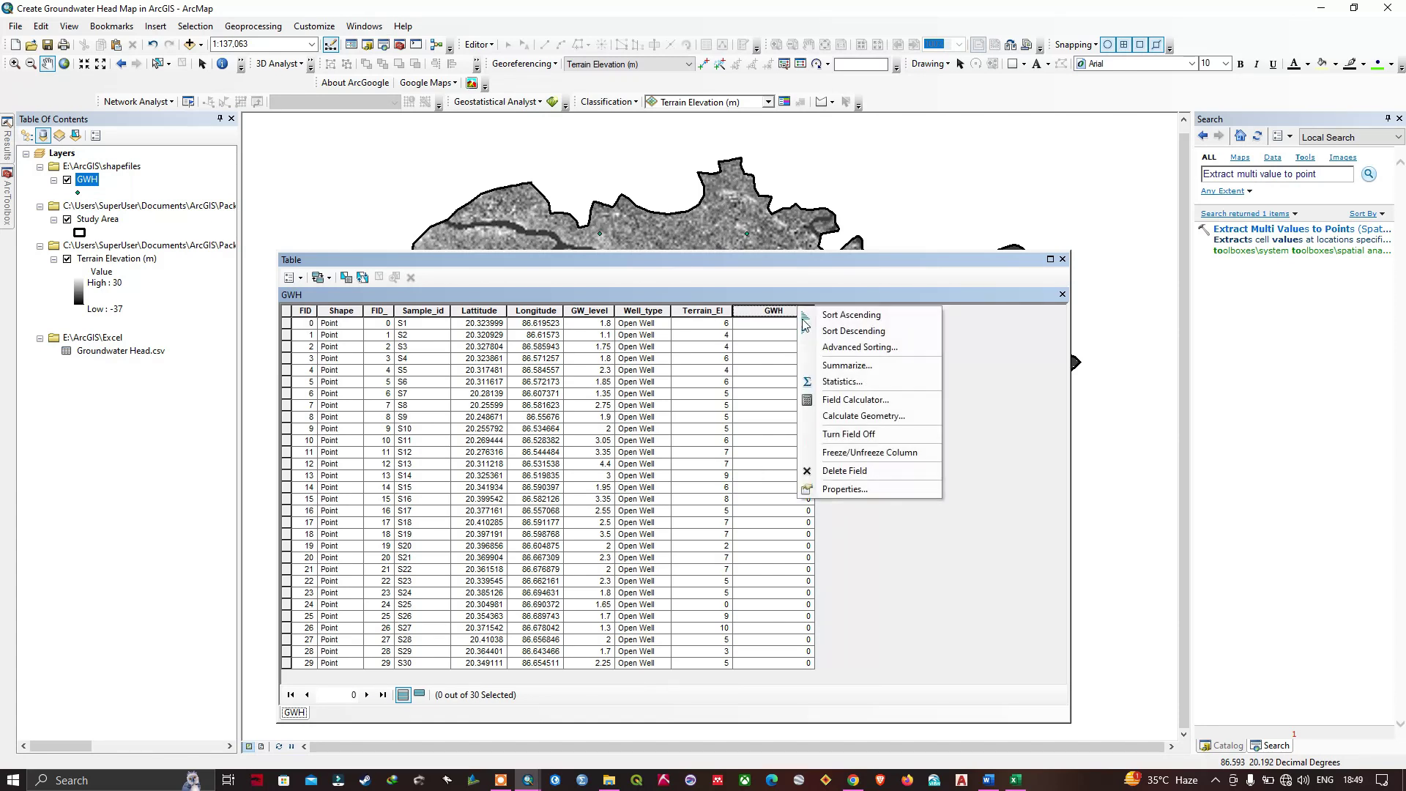
left_click(865, 407)
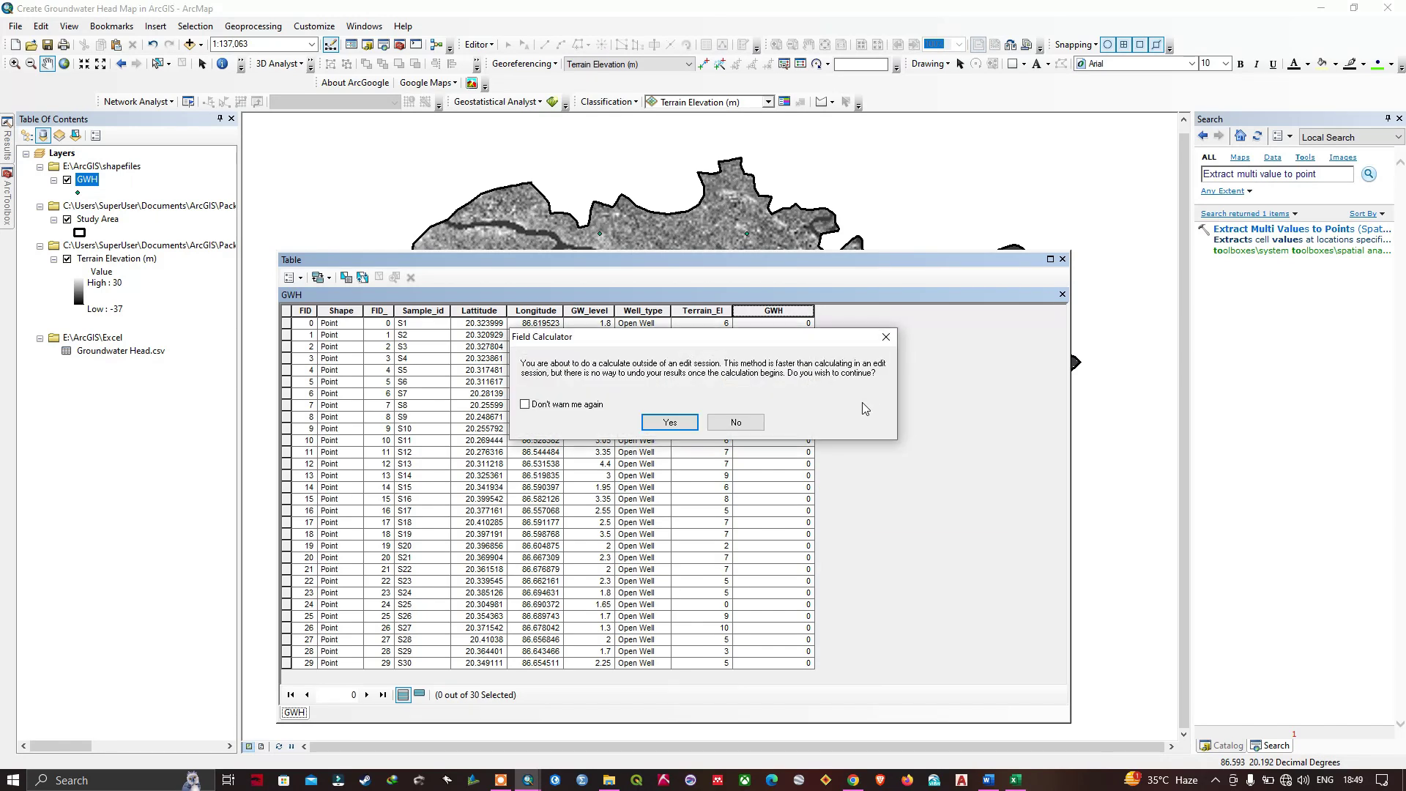
left_click(669, 423)
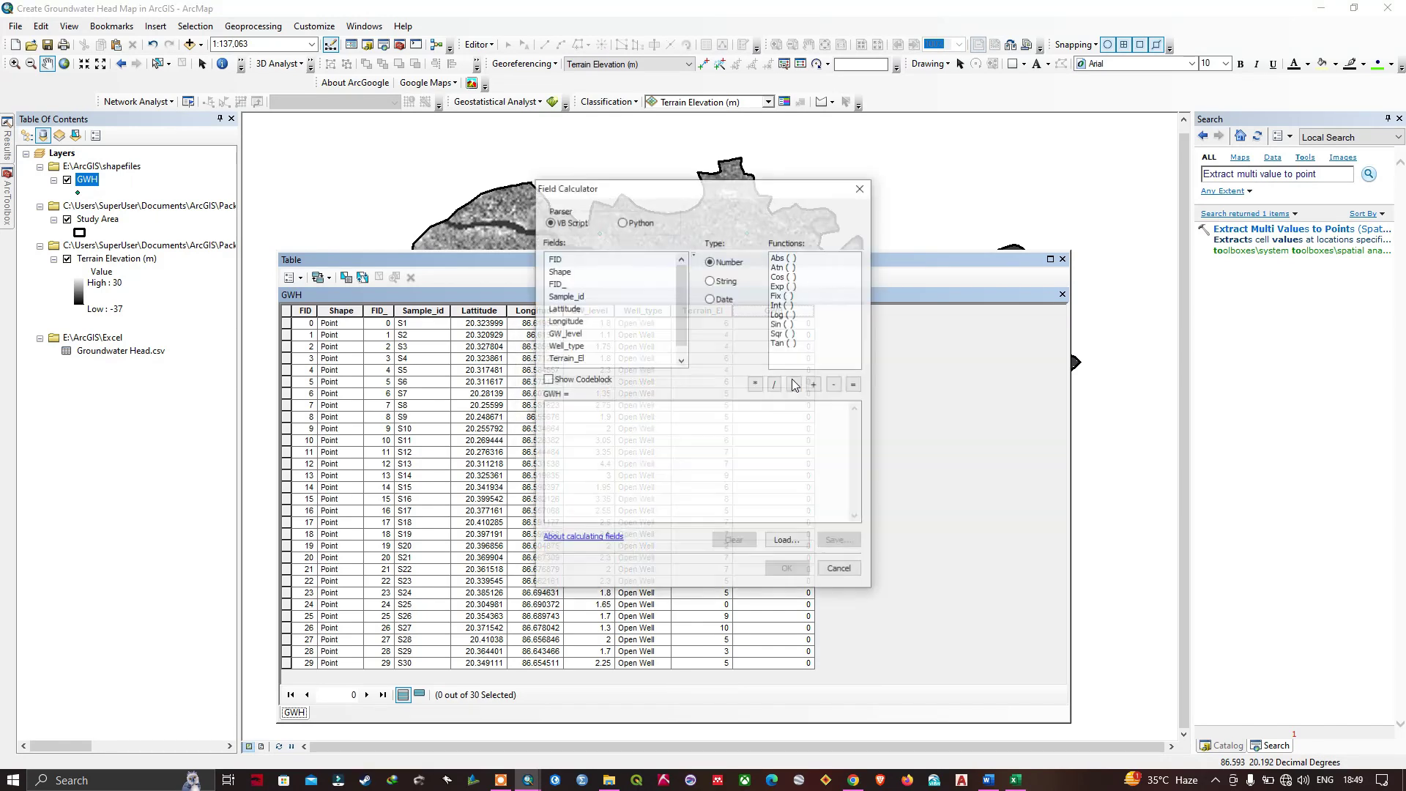
left_click_drag(715, 189, 984, 195)
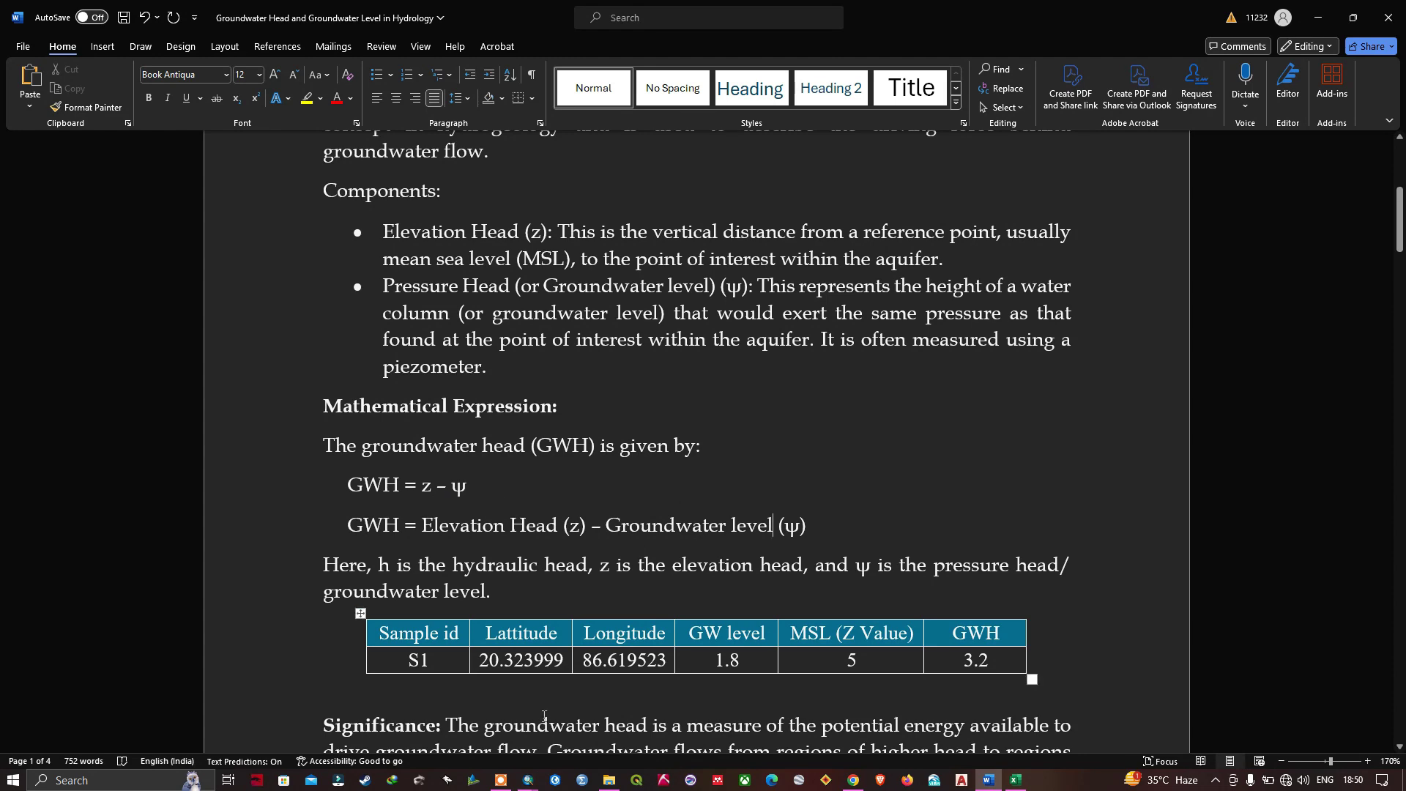
left_click(528, 780)
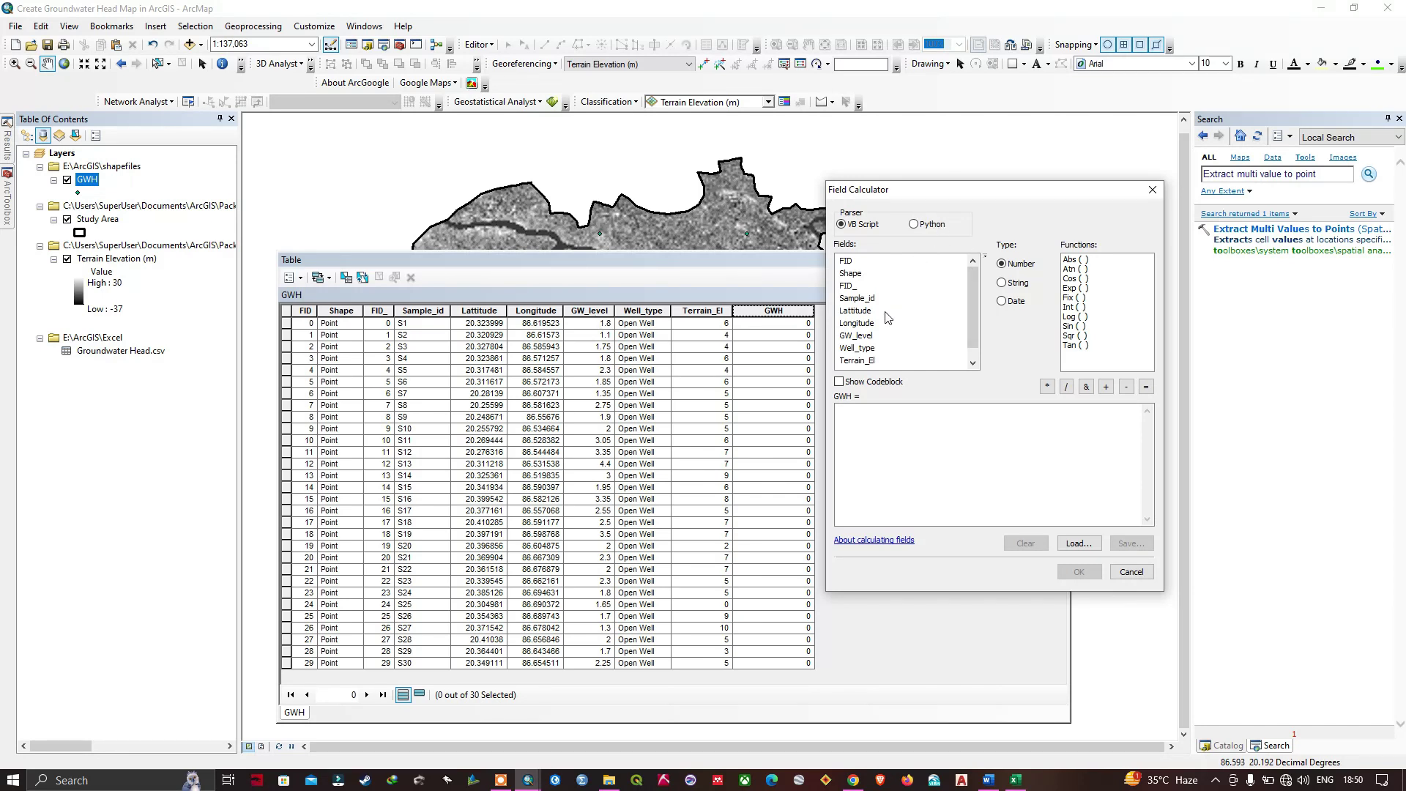
double_click(866, 361)
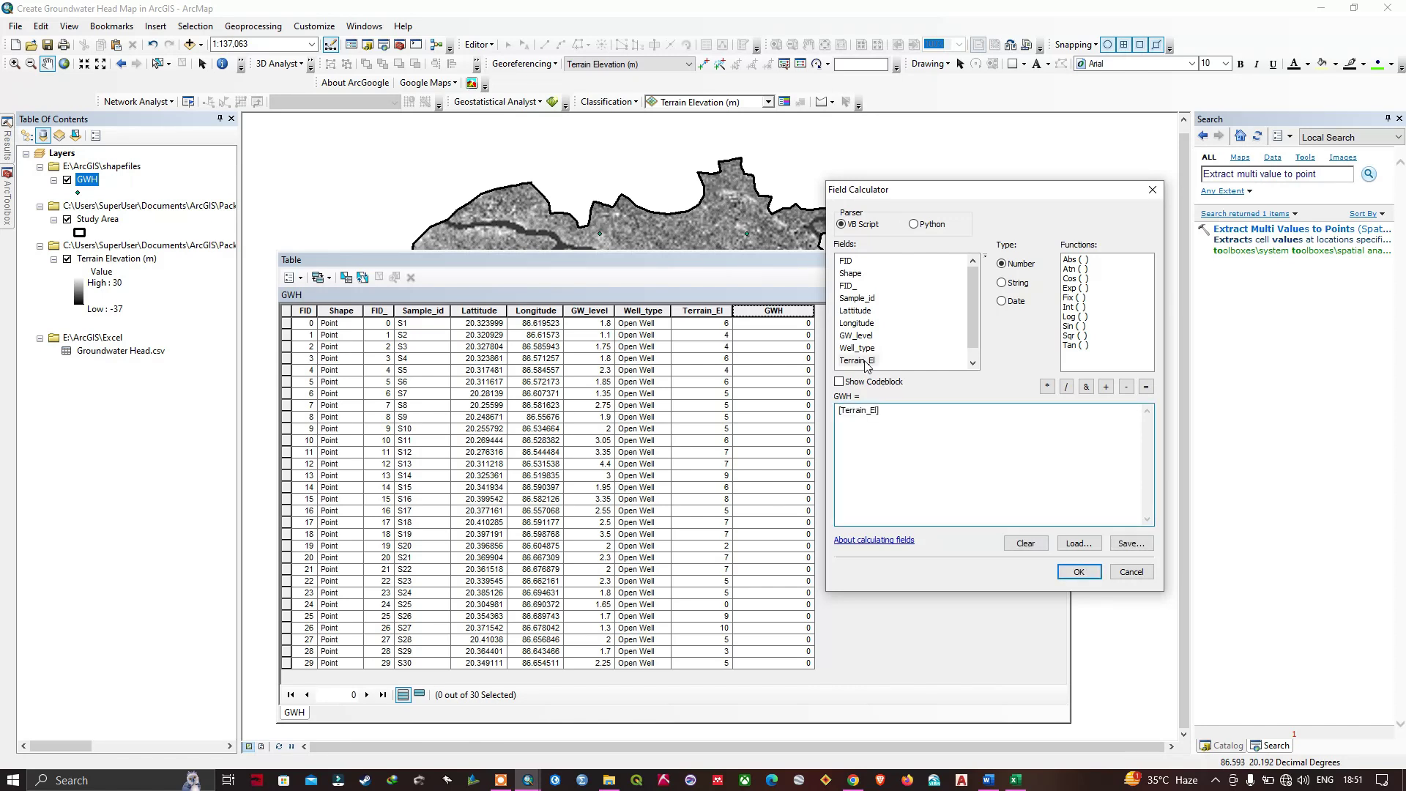
left_click(1126, 387)
double_click(858, 337)
left_click(1079, 574)
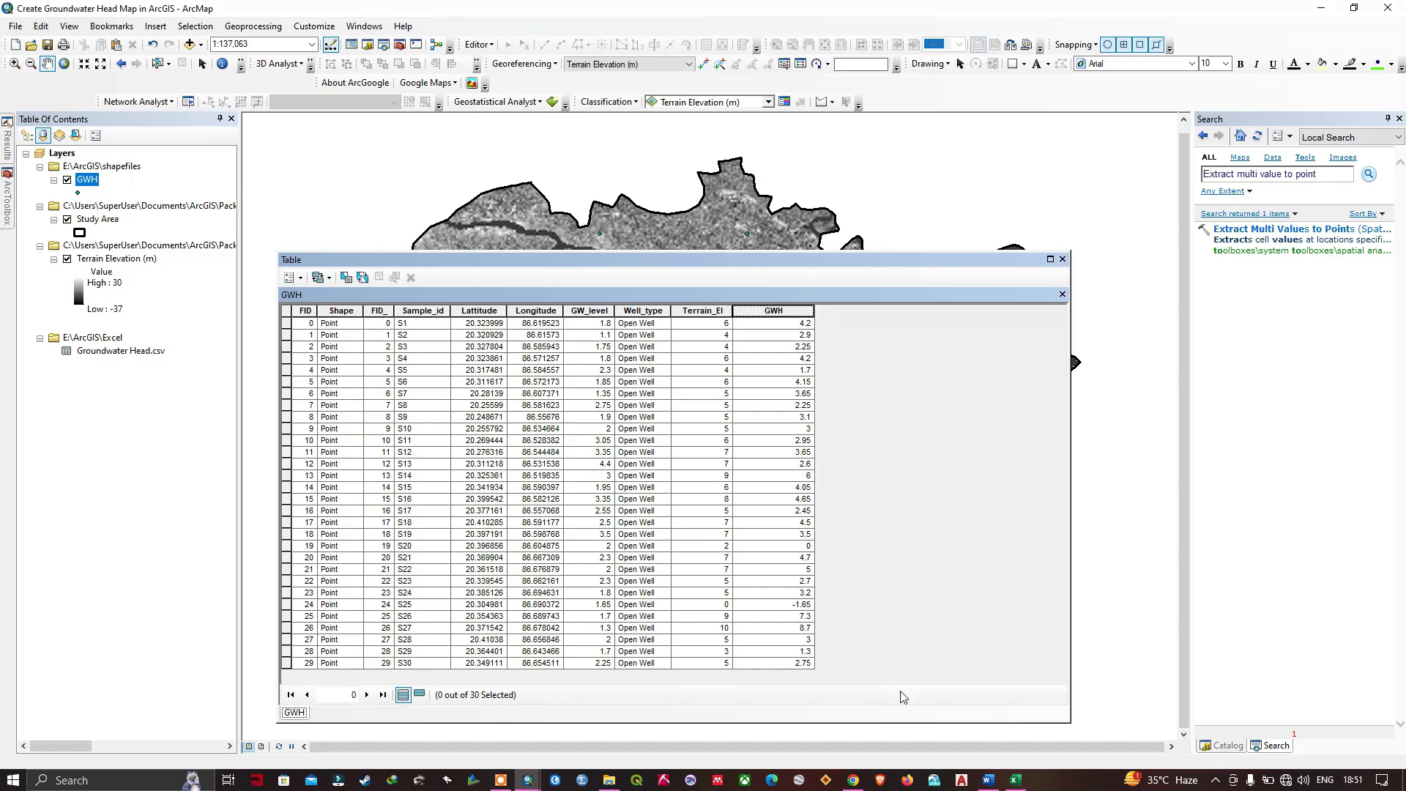
Review the groundwater head formula in the Word document, return to ArcMap and close the GWH attribute table
left_click(989, 780)
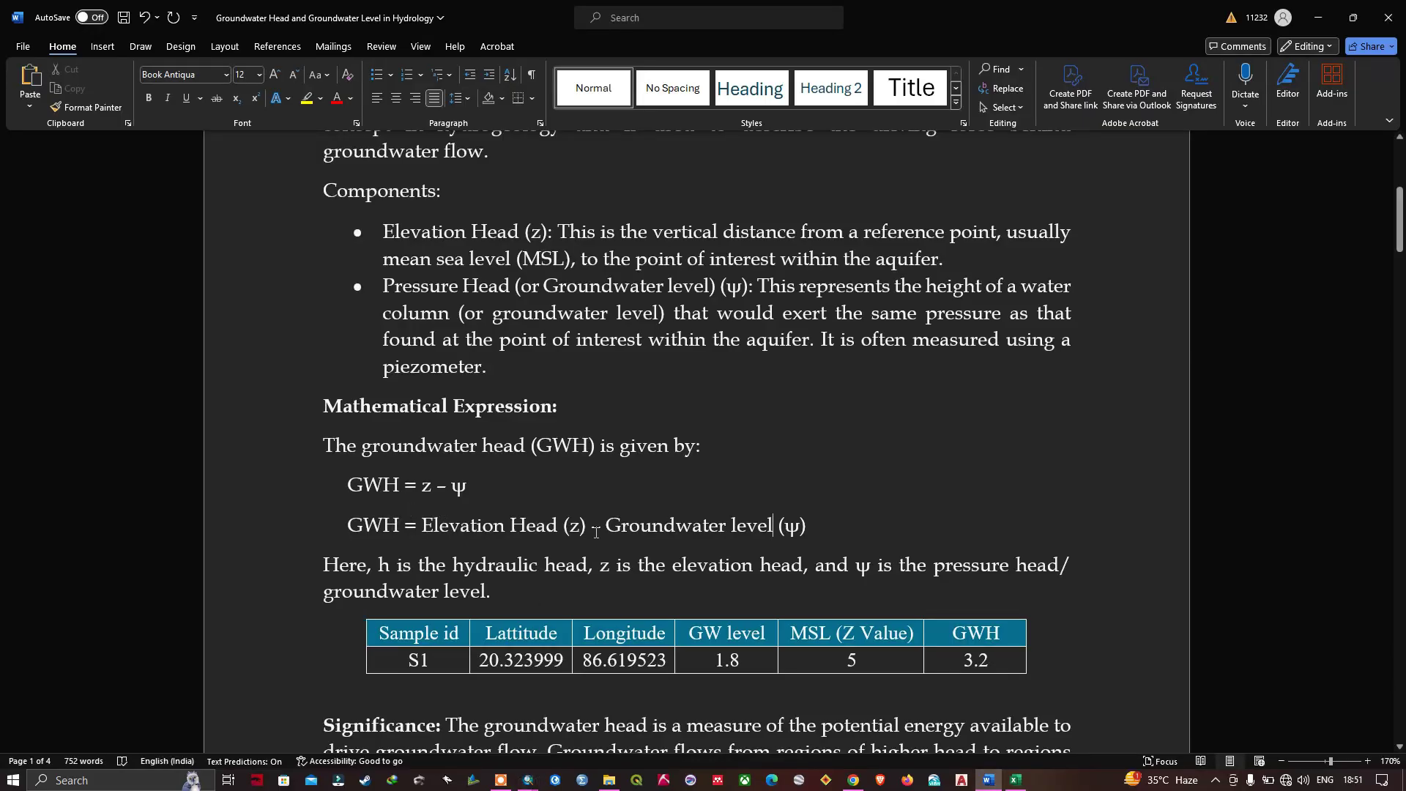
key("alt+Tab")
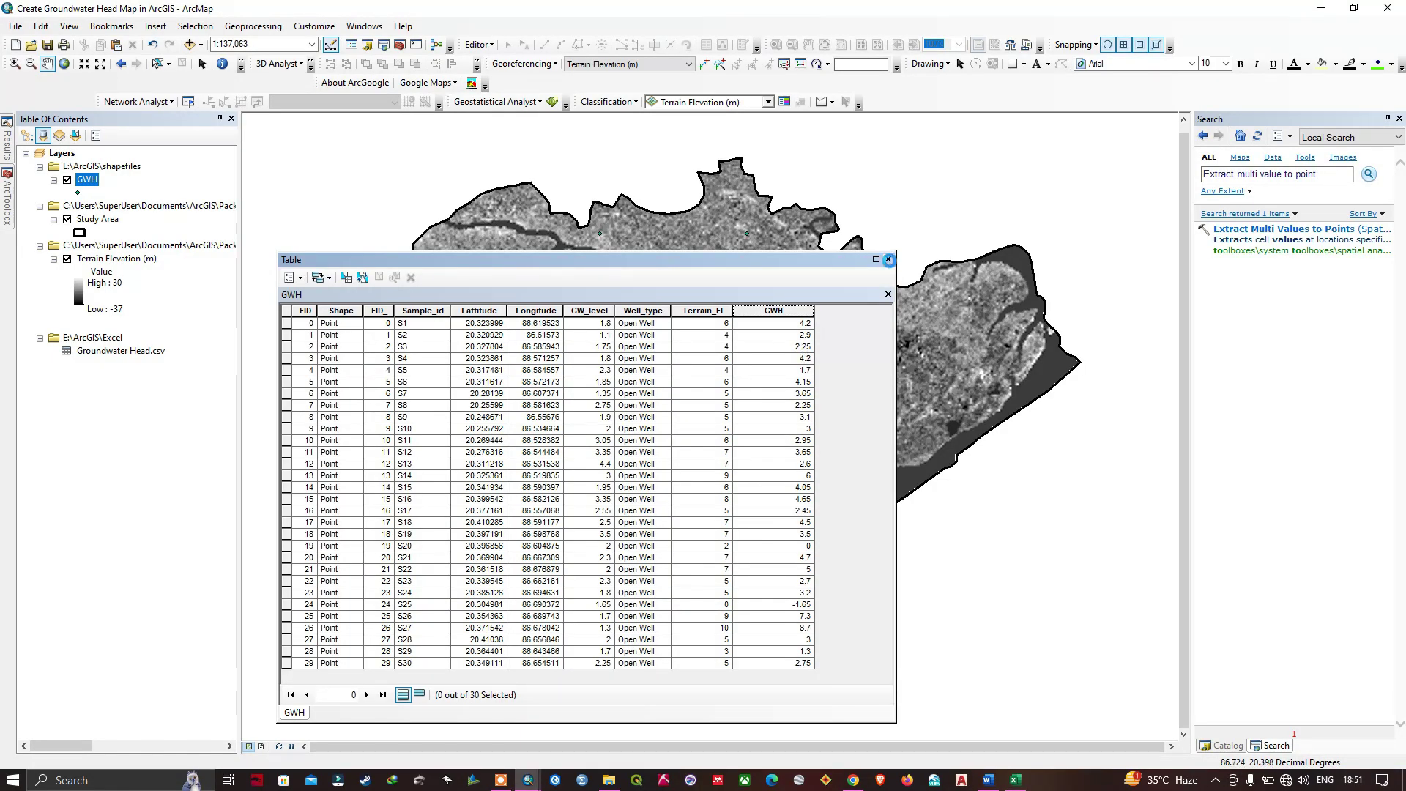
left_click(889, 259)
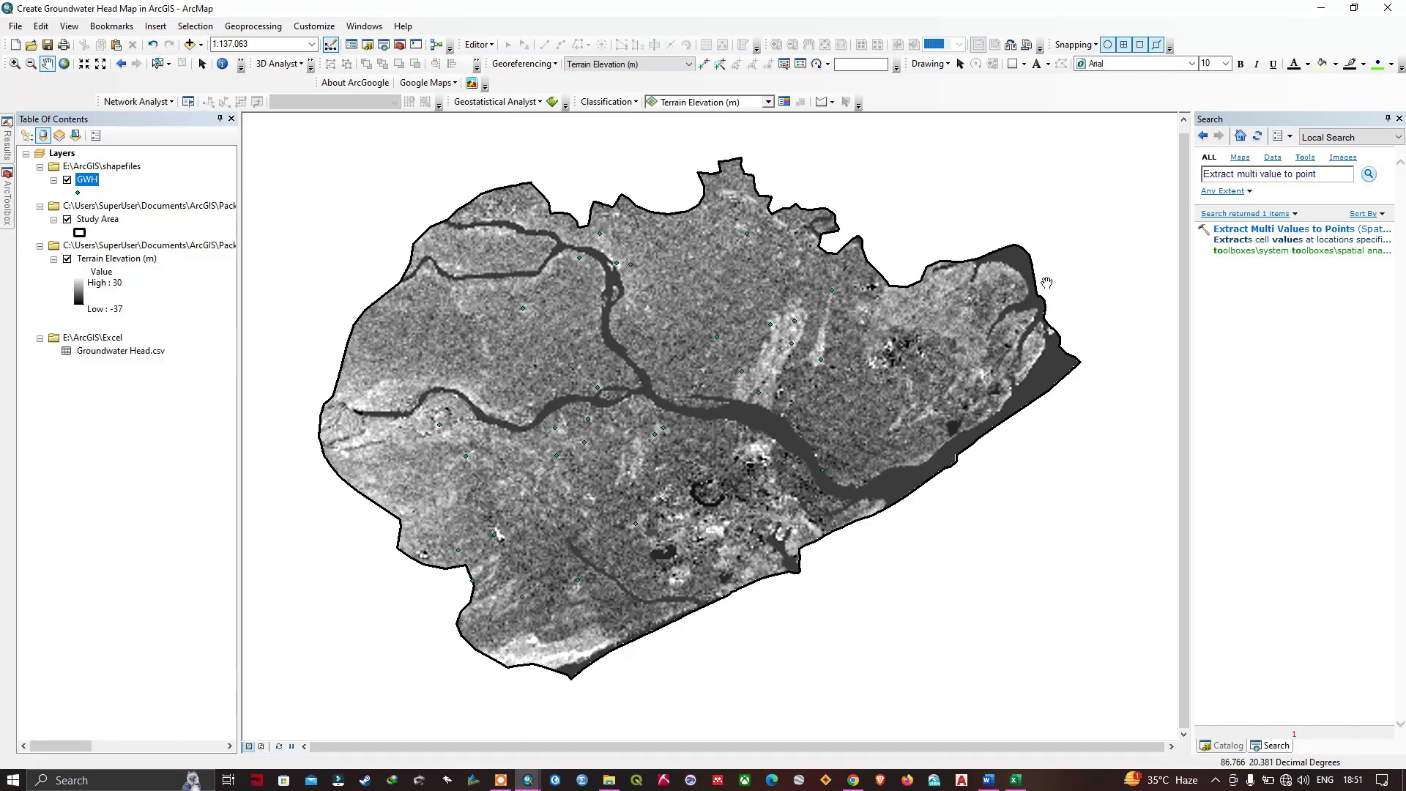
Search for the IDW tool and open its Spatial Analyst version
left_click(1322, 175)
key("BackSpace")
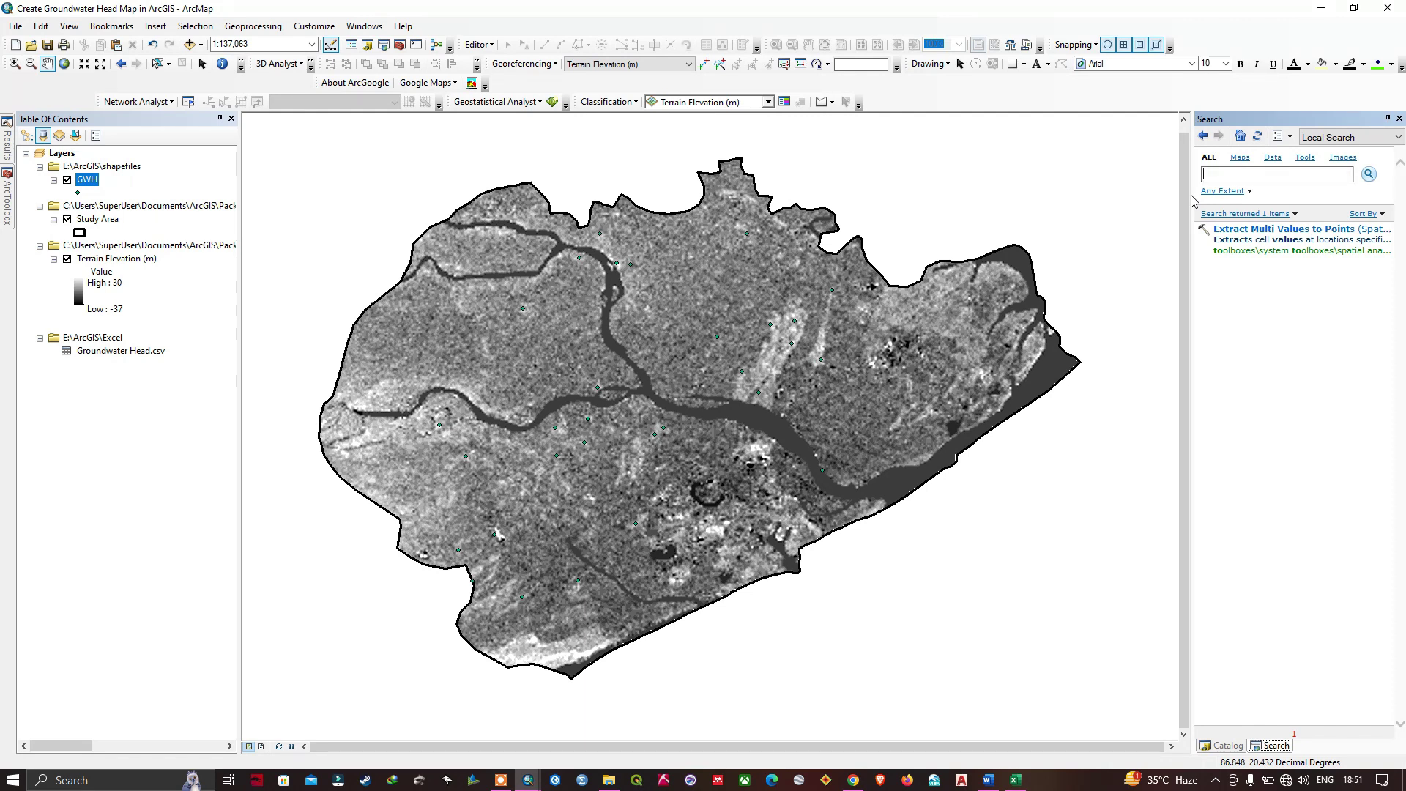
type("IDW")
left_click(1371, 176)
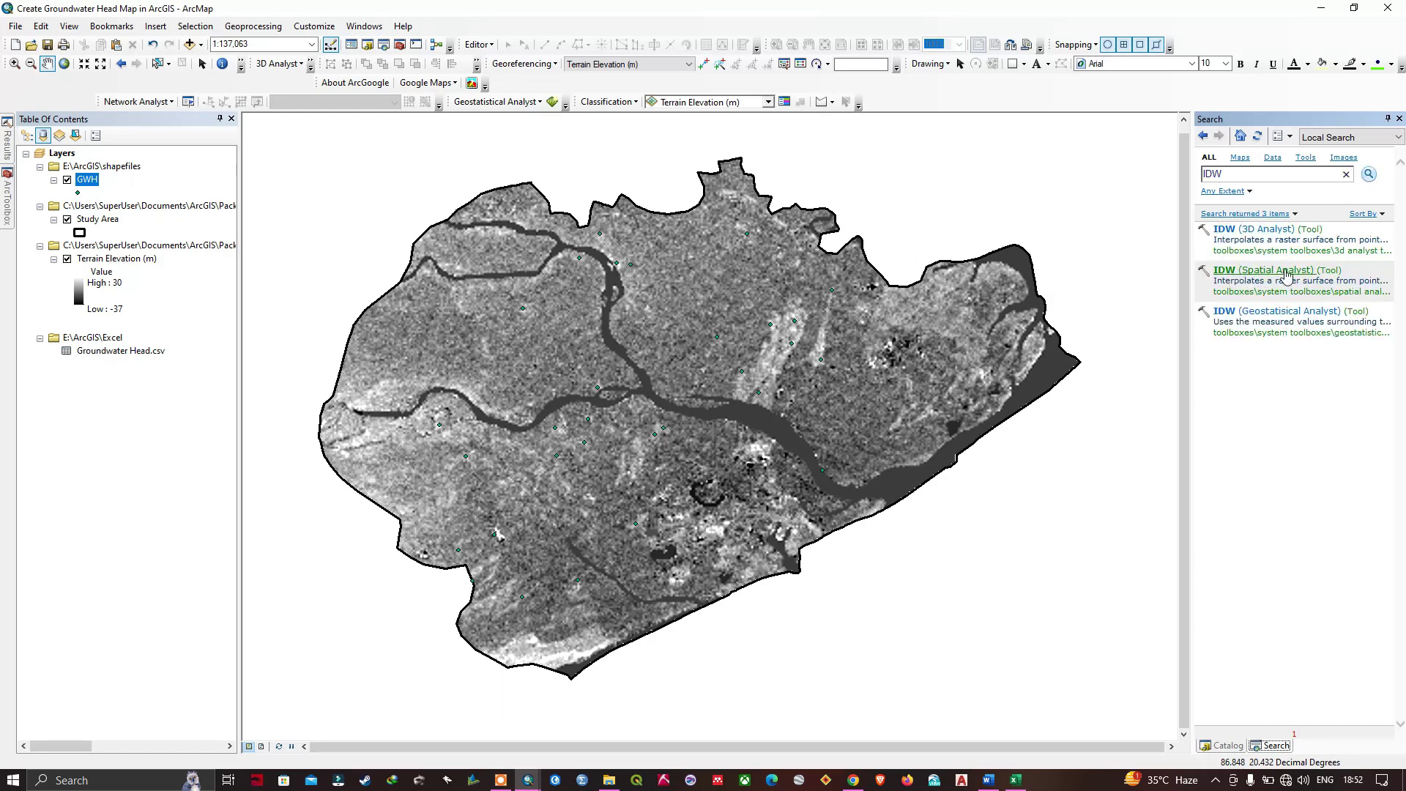
left_click(1282, 271)
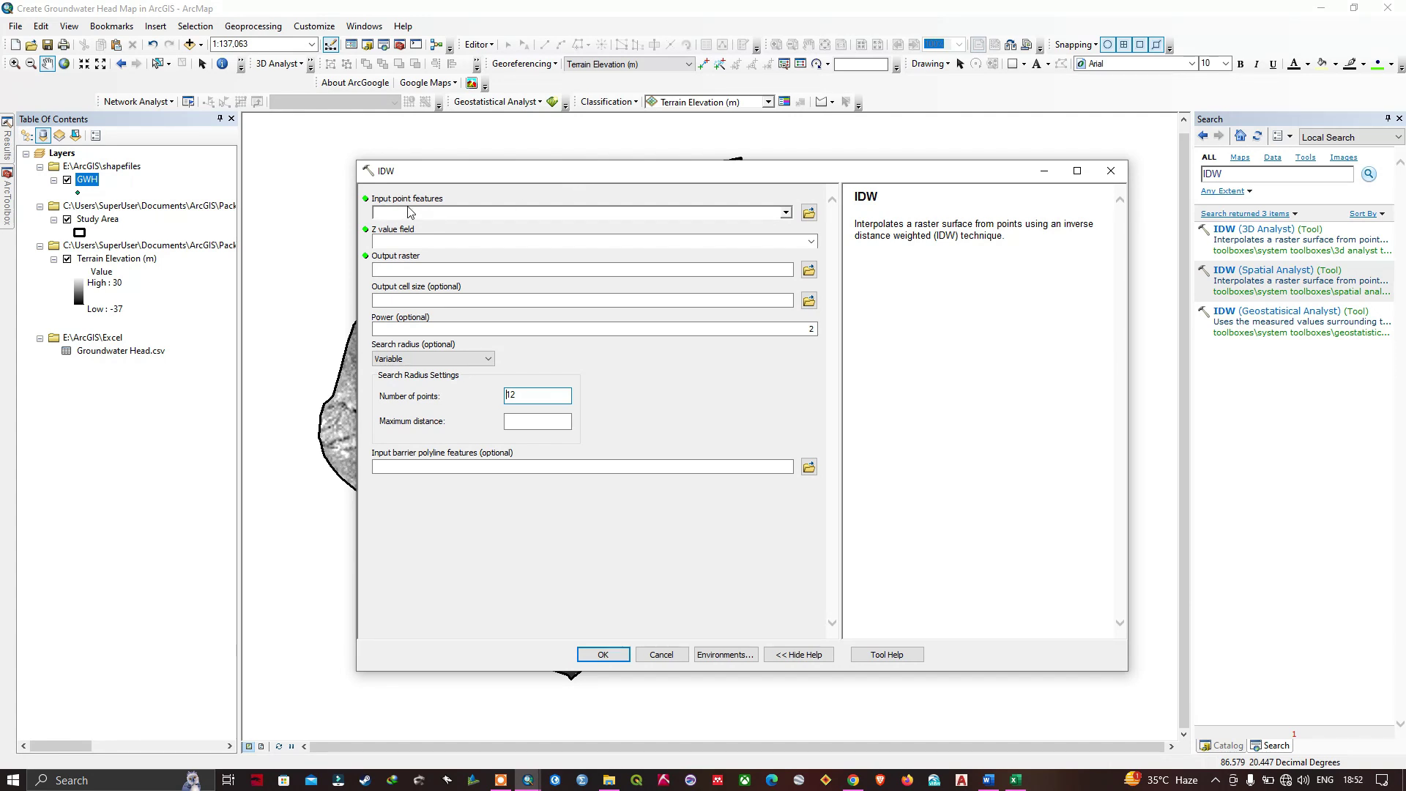
Set the IDW input points to GWH, the Z value field to GWH and the output raster to E:\ArcGIS\Scrap\GWH.tif
left_click(786, 213)
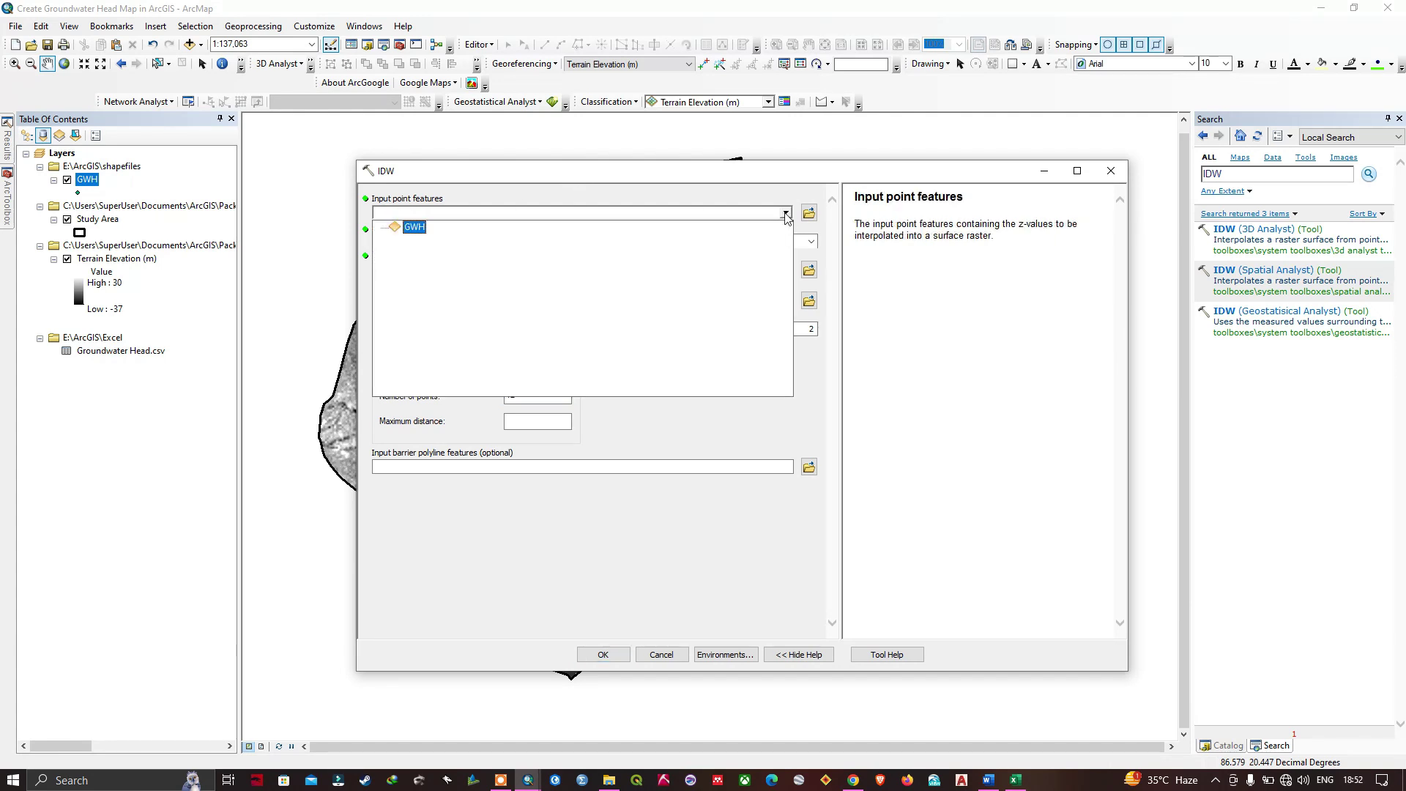
left_click(415, 231)
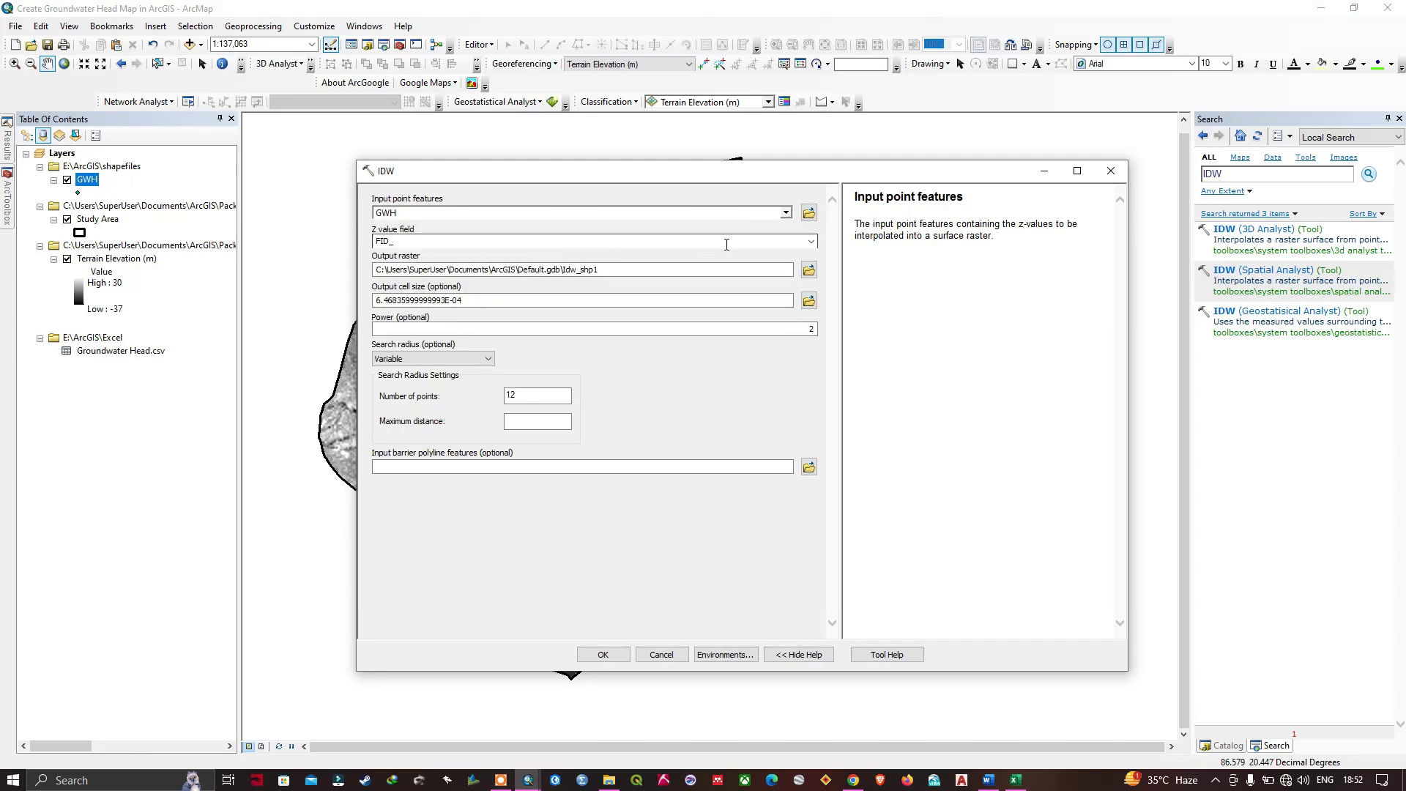
left_click(811, 242)
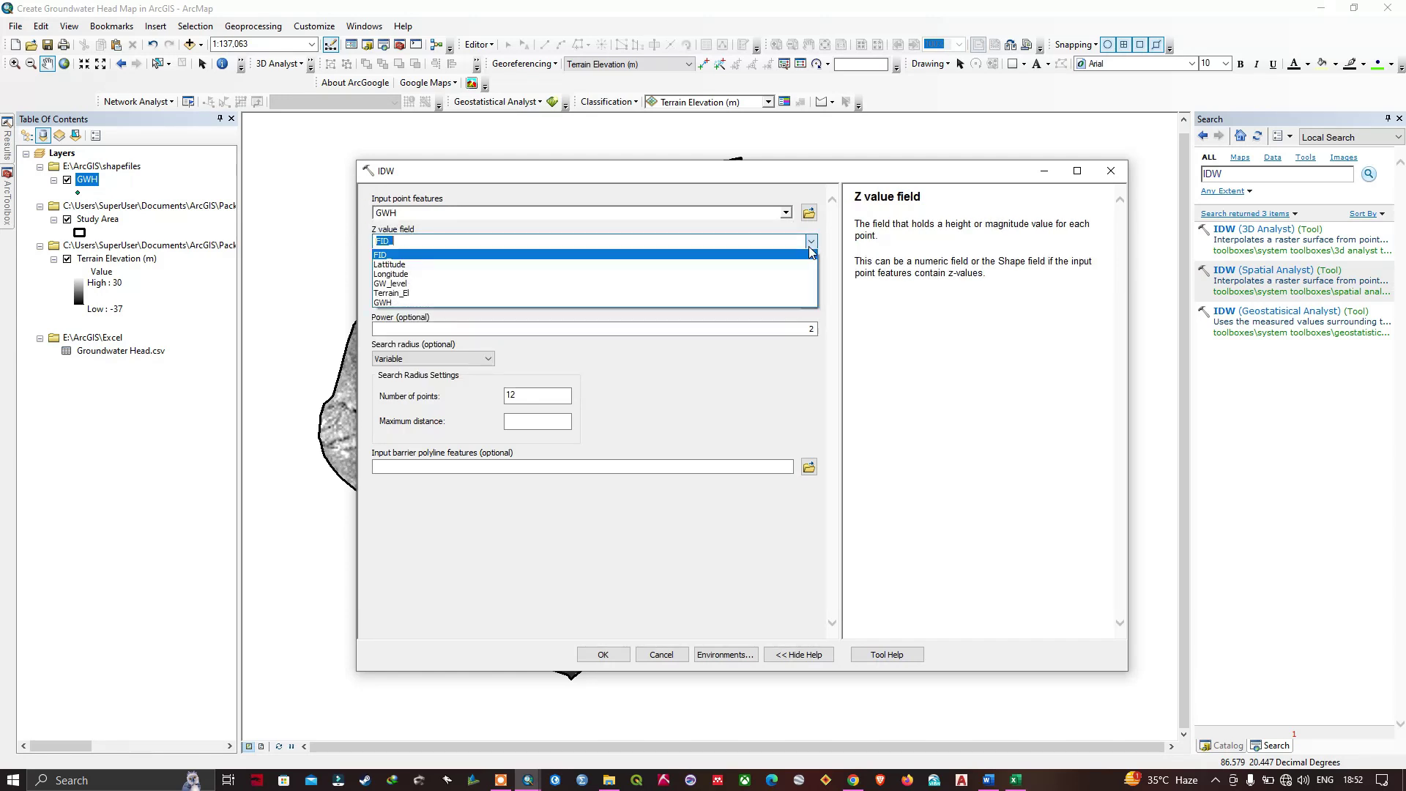
left_click(394, 304)
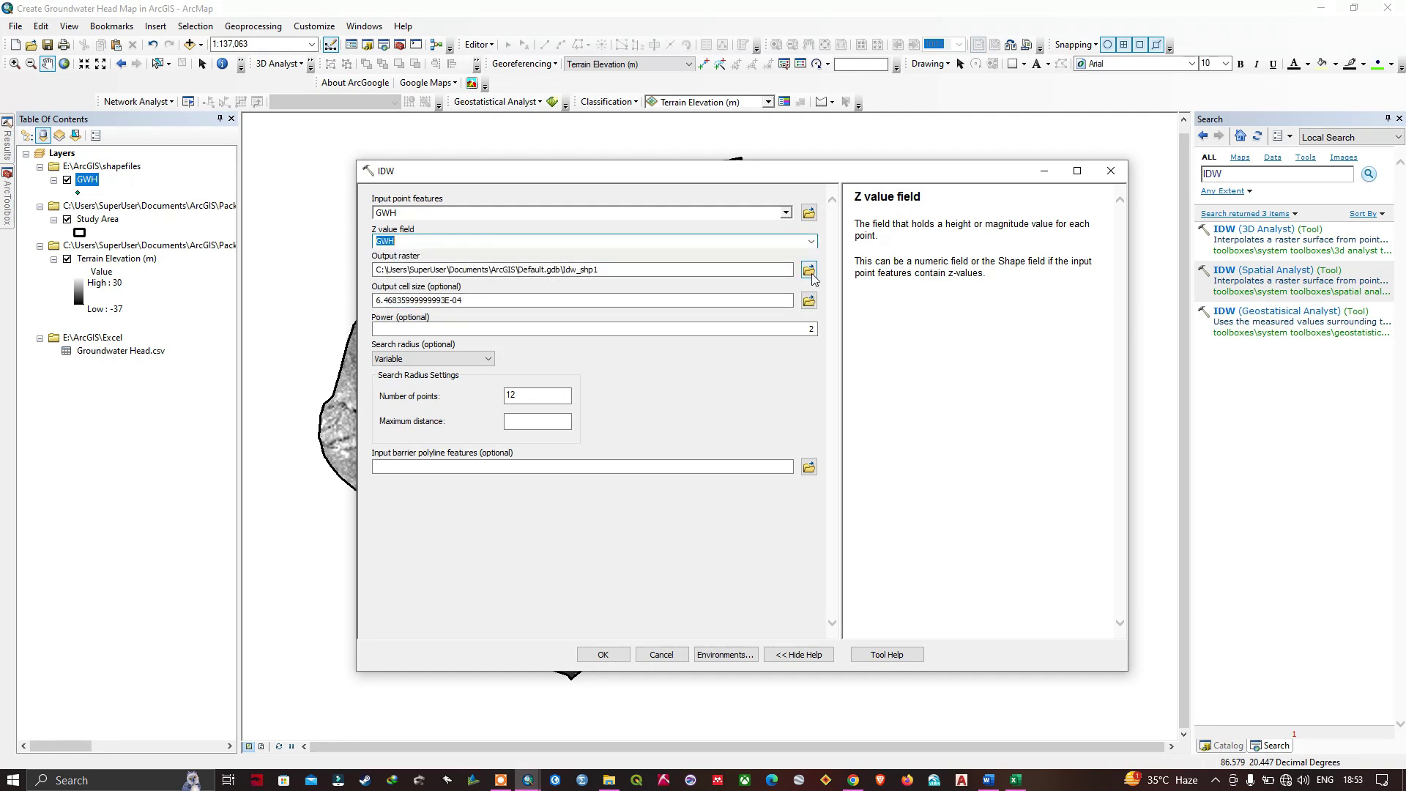
left_click(810, 271)
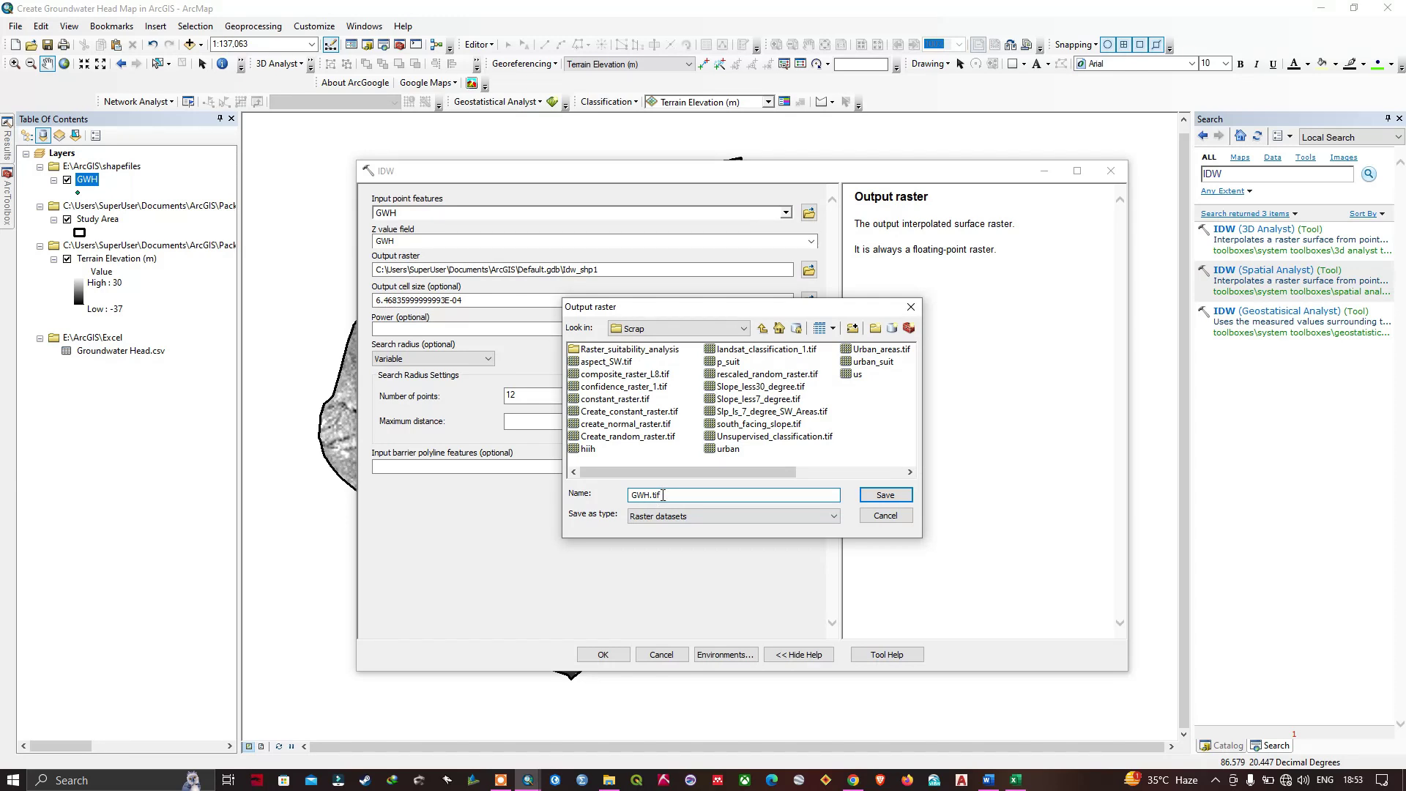
left_click(880, 497)
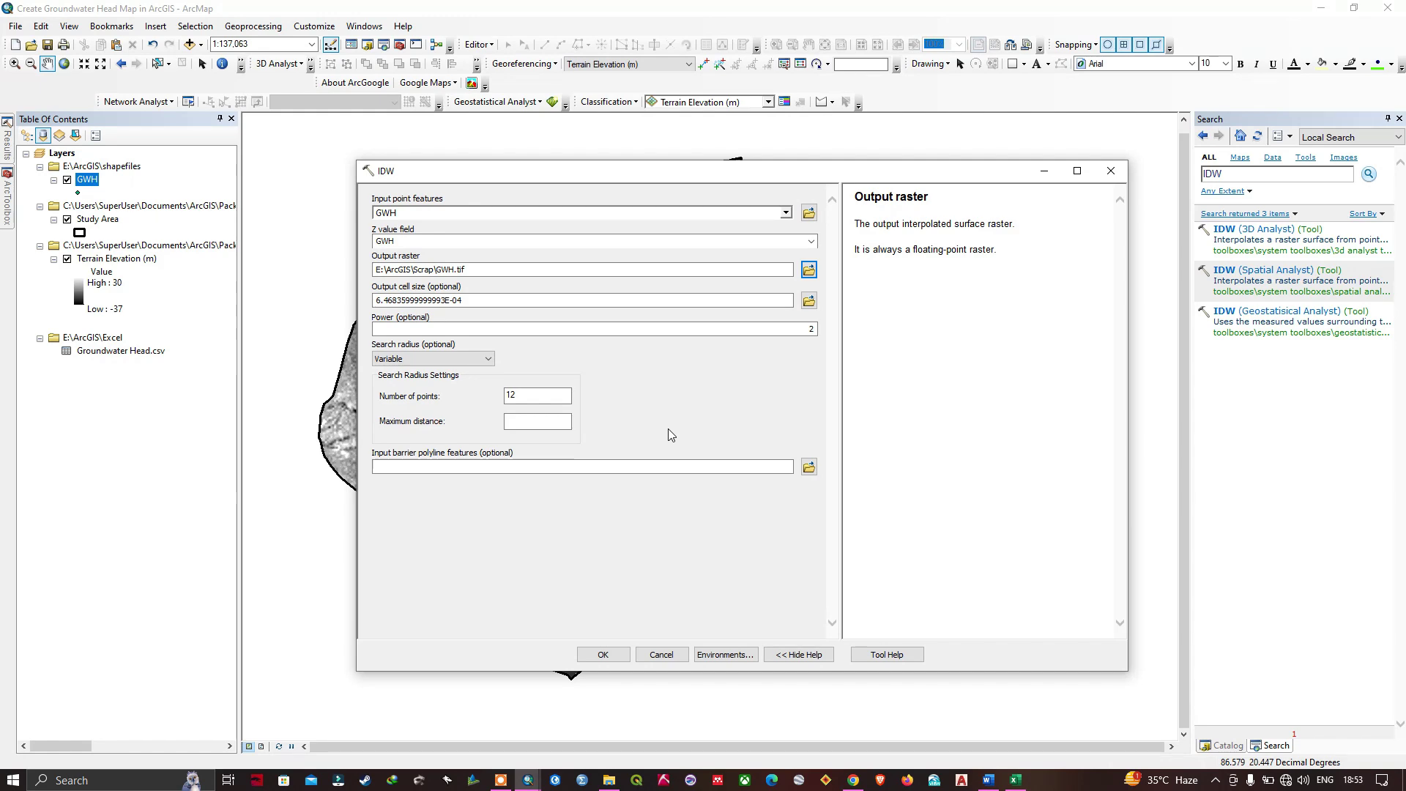
Set the processing extent to Same as layer Study Area and the raster analysis mask to Study Area, and run the IDW interpolation
left_click(729, 657)
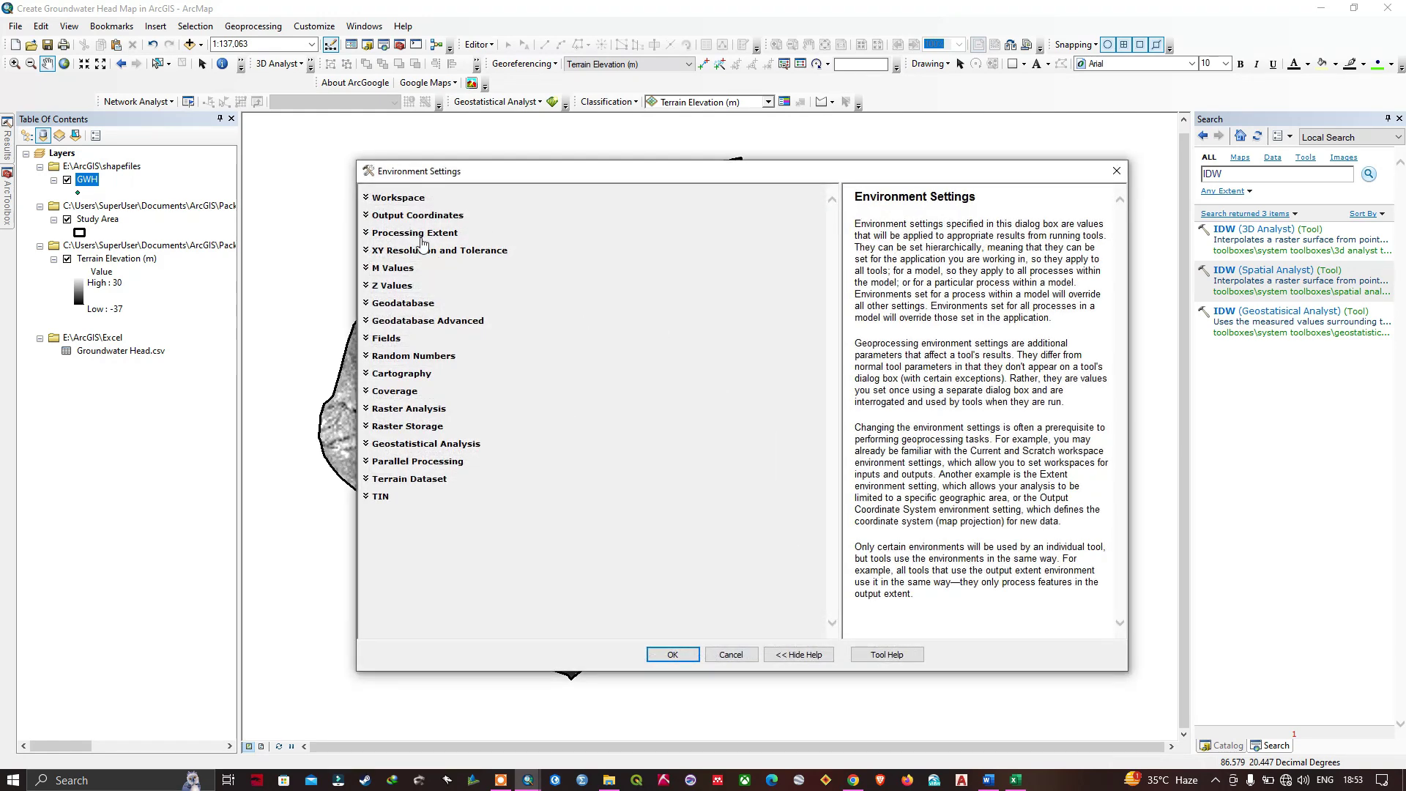
left_click(393, 234)
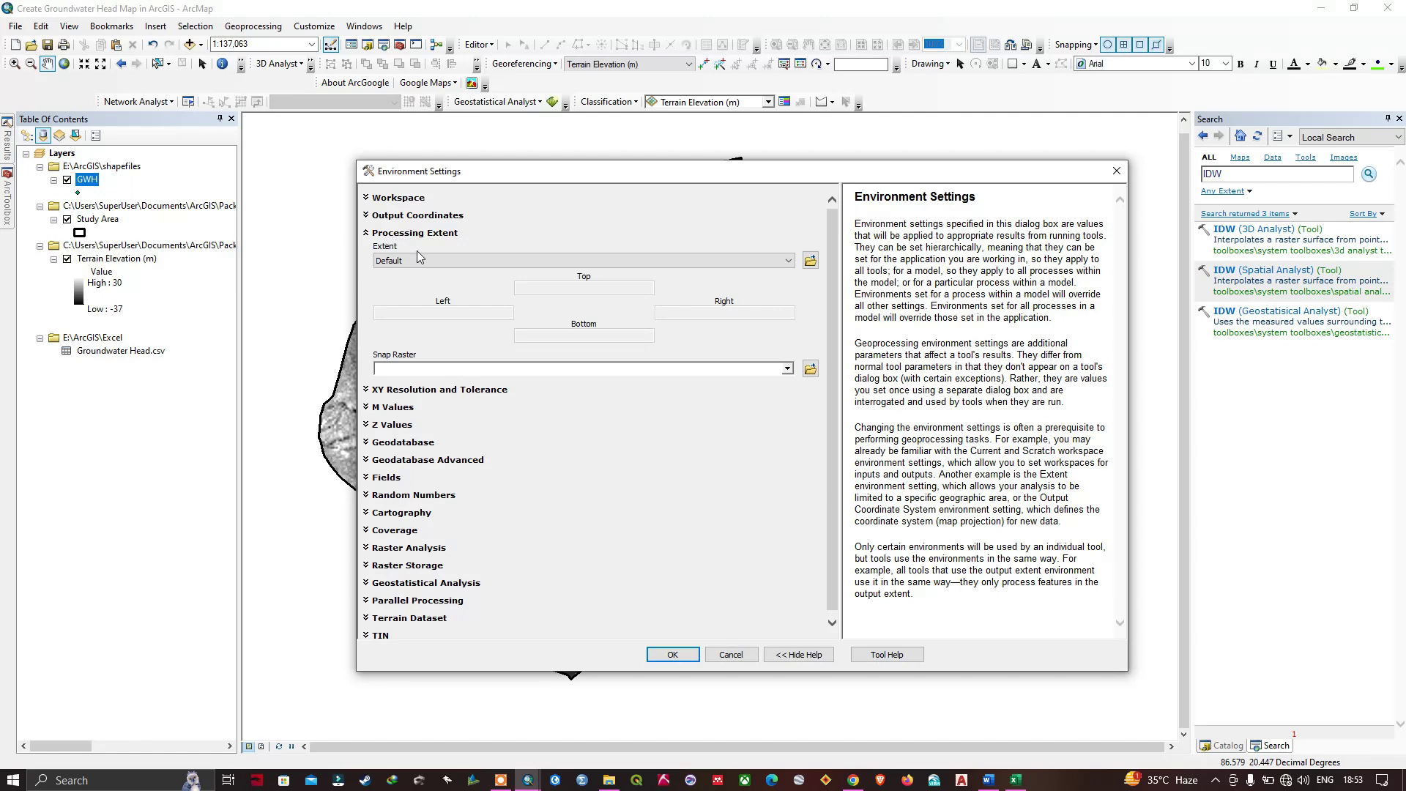
left_click(449, 262)
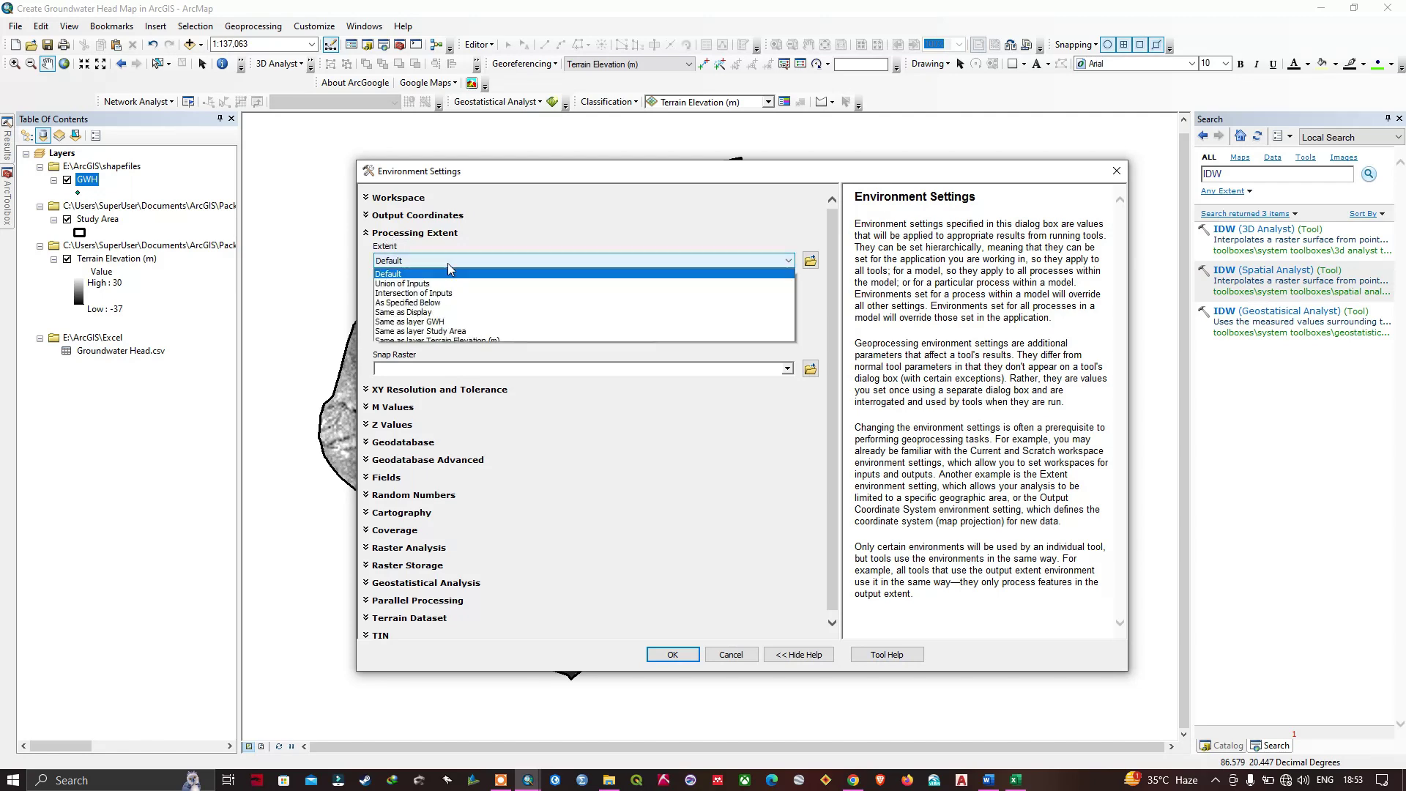
left_click(449, 331)
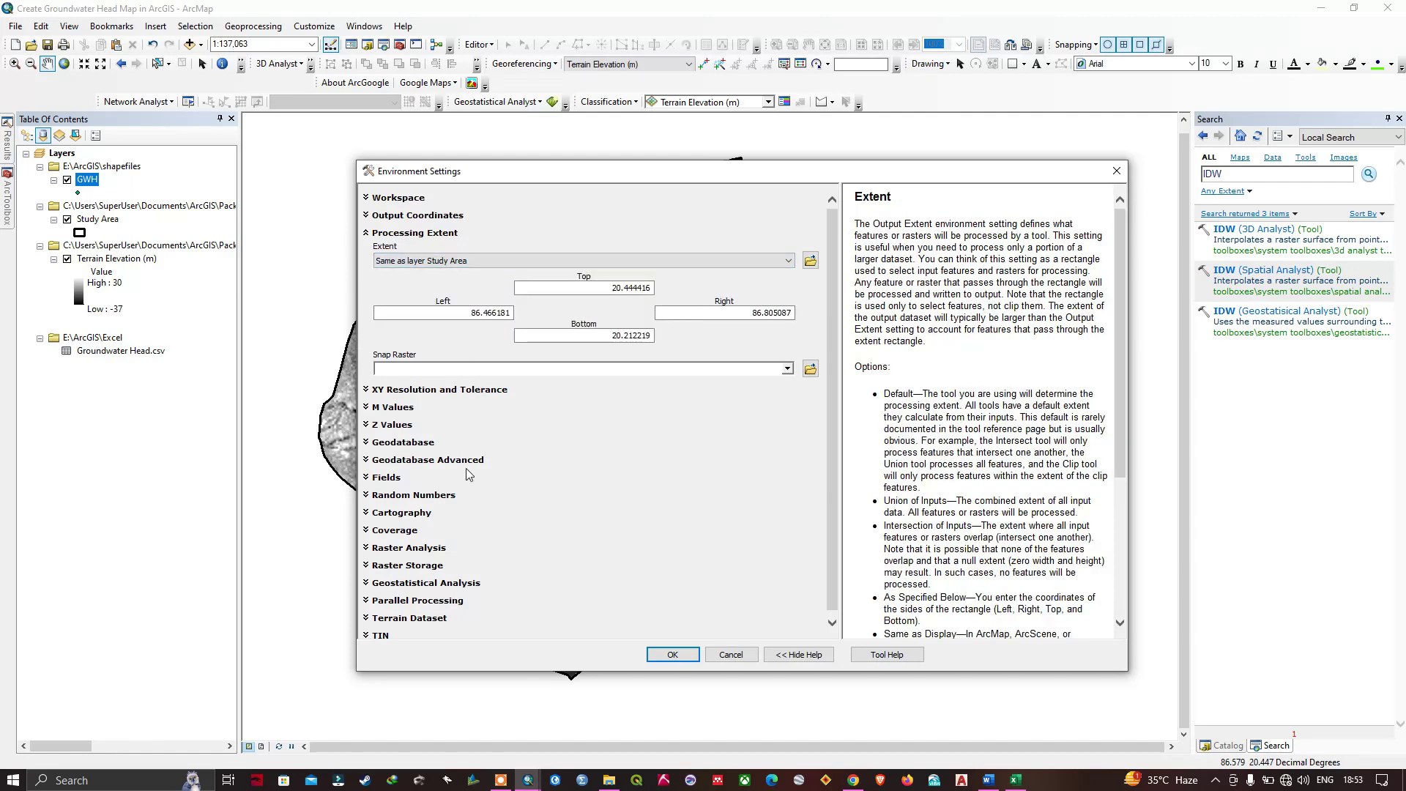
left_click(433, 549)
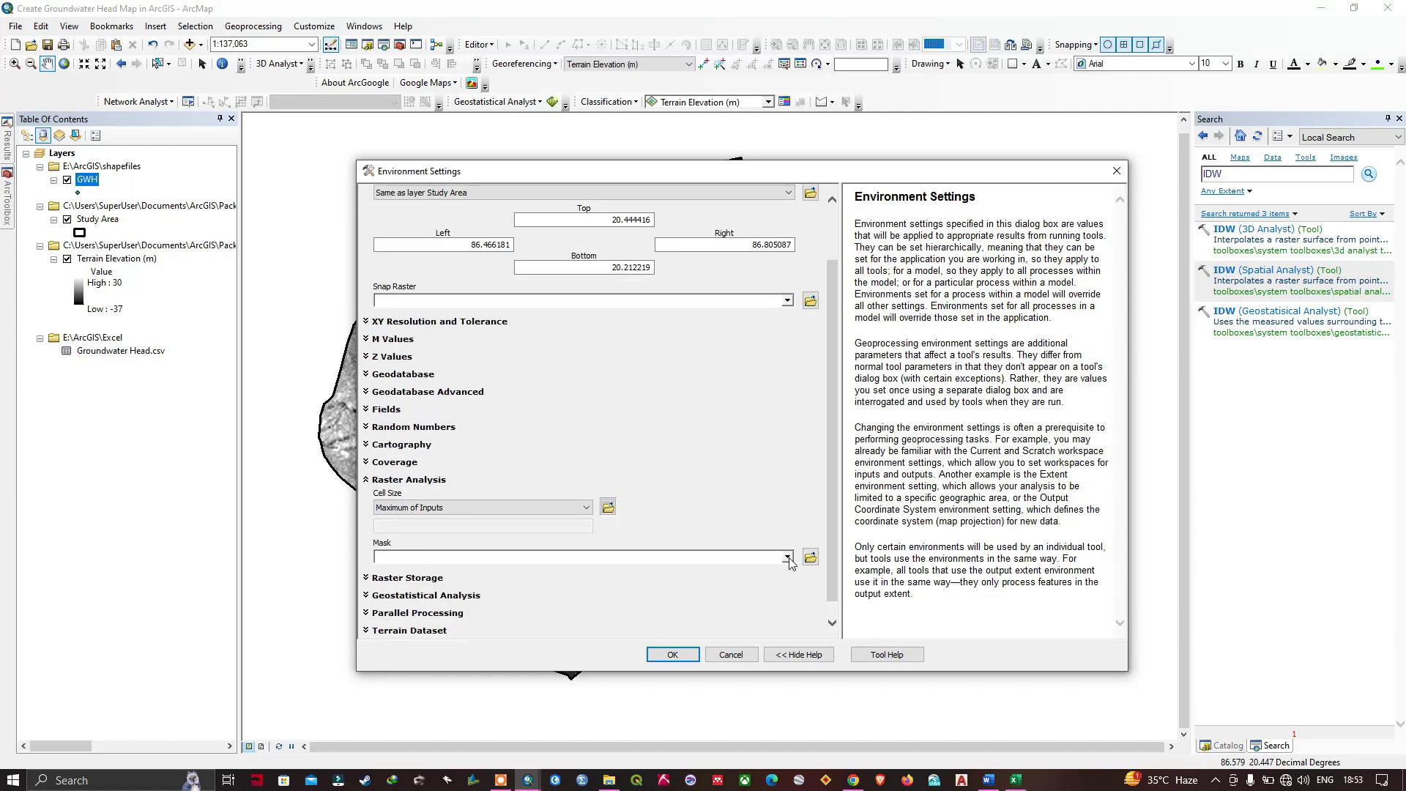
left_click(788, 558)
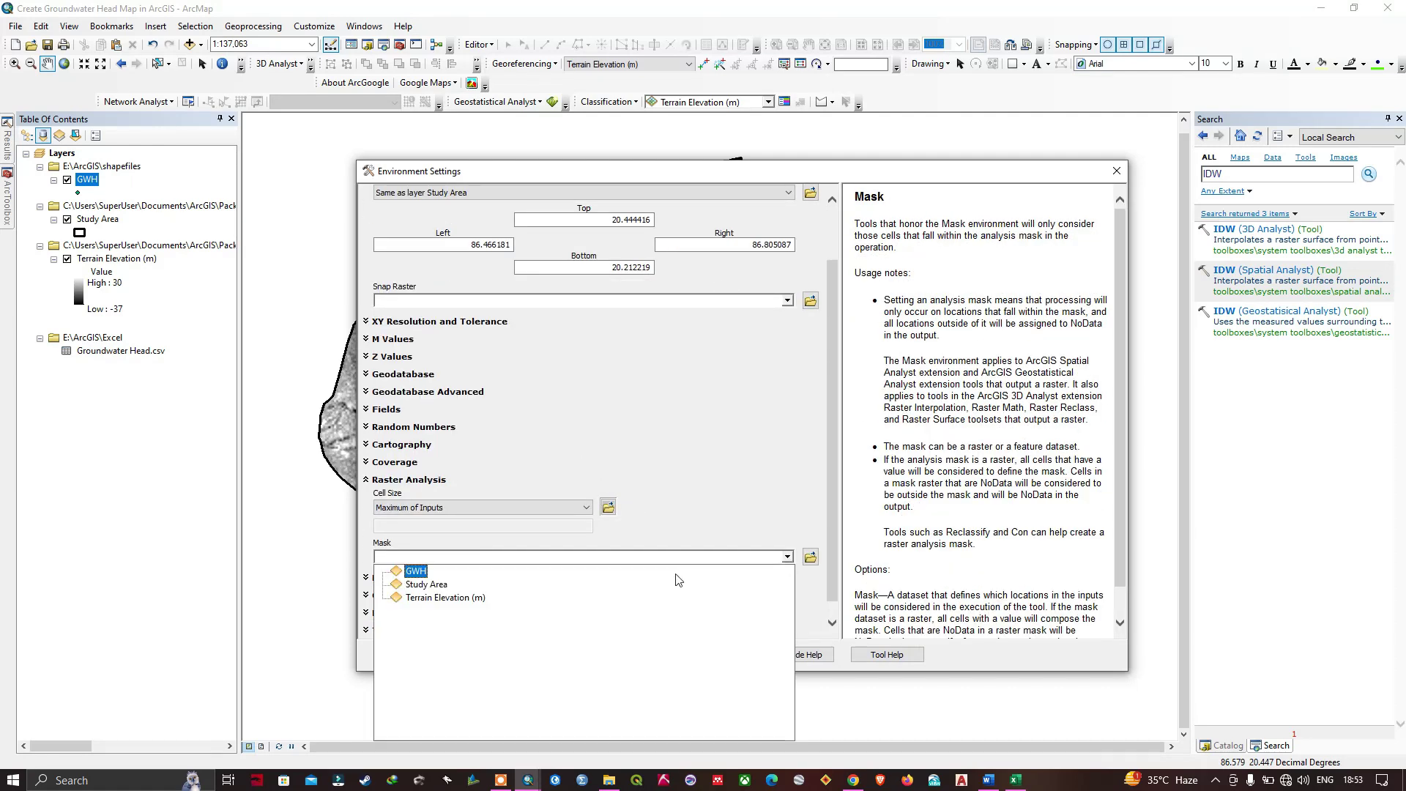
left_click(443, 586)
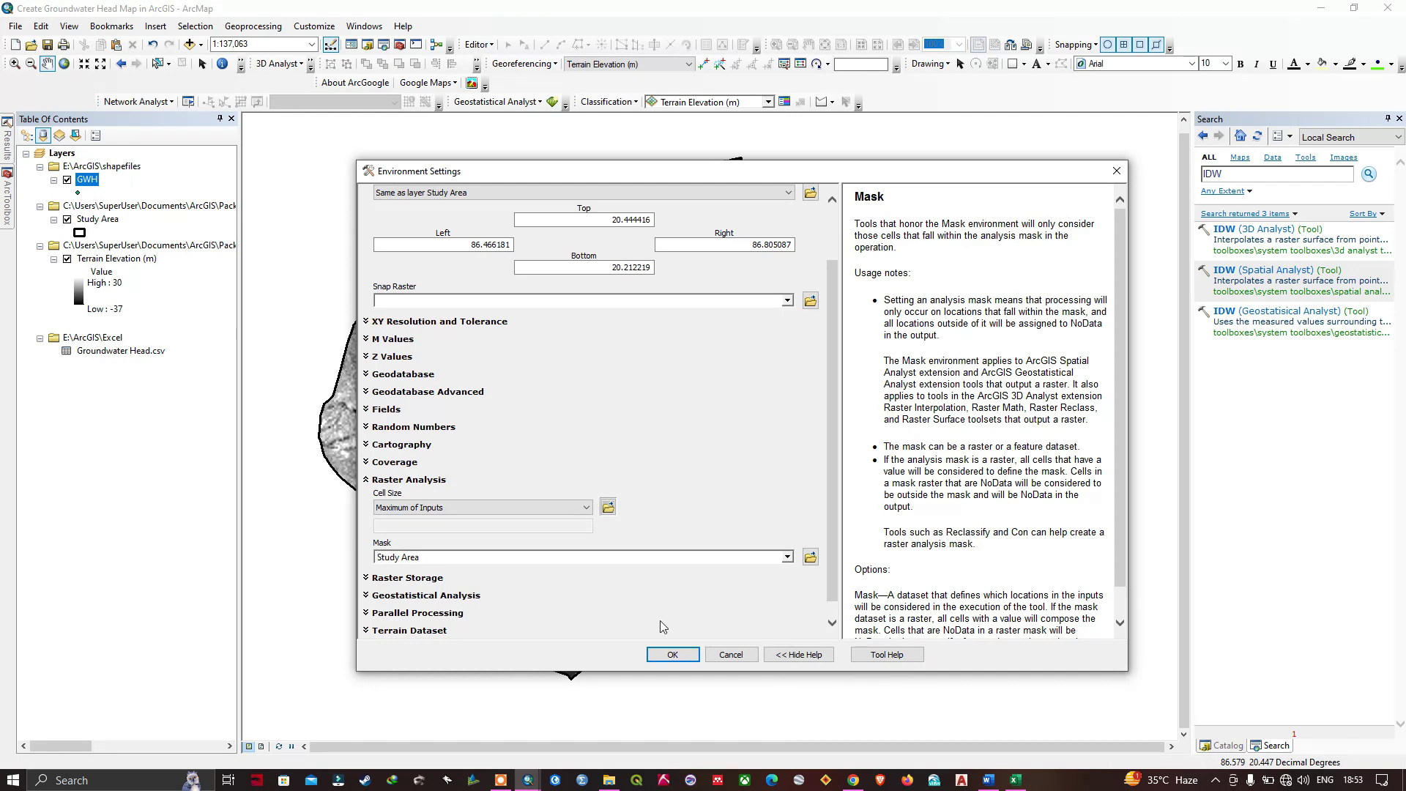
left_click(672, 654)
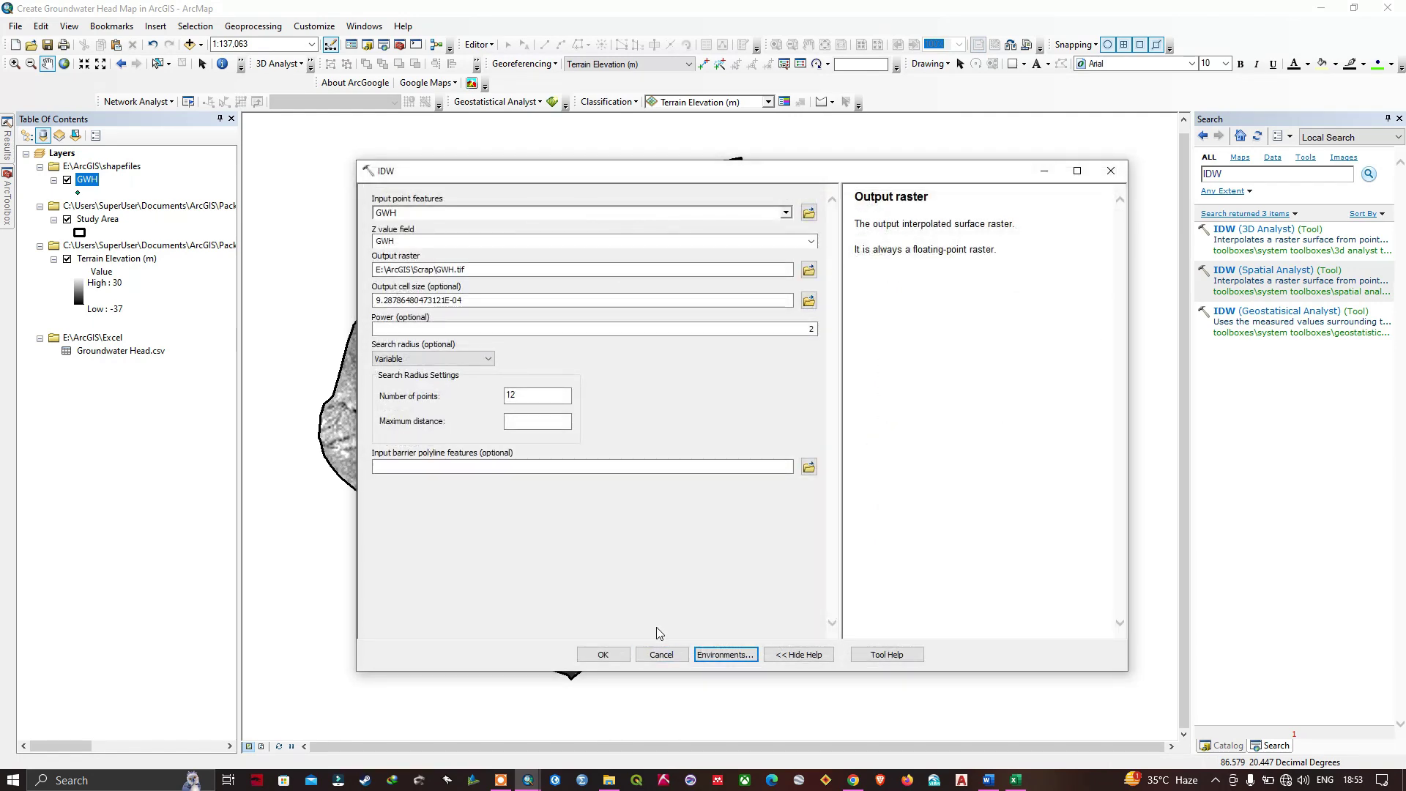
left_click(605, 648)
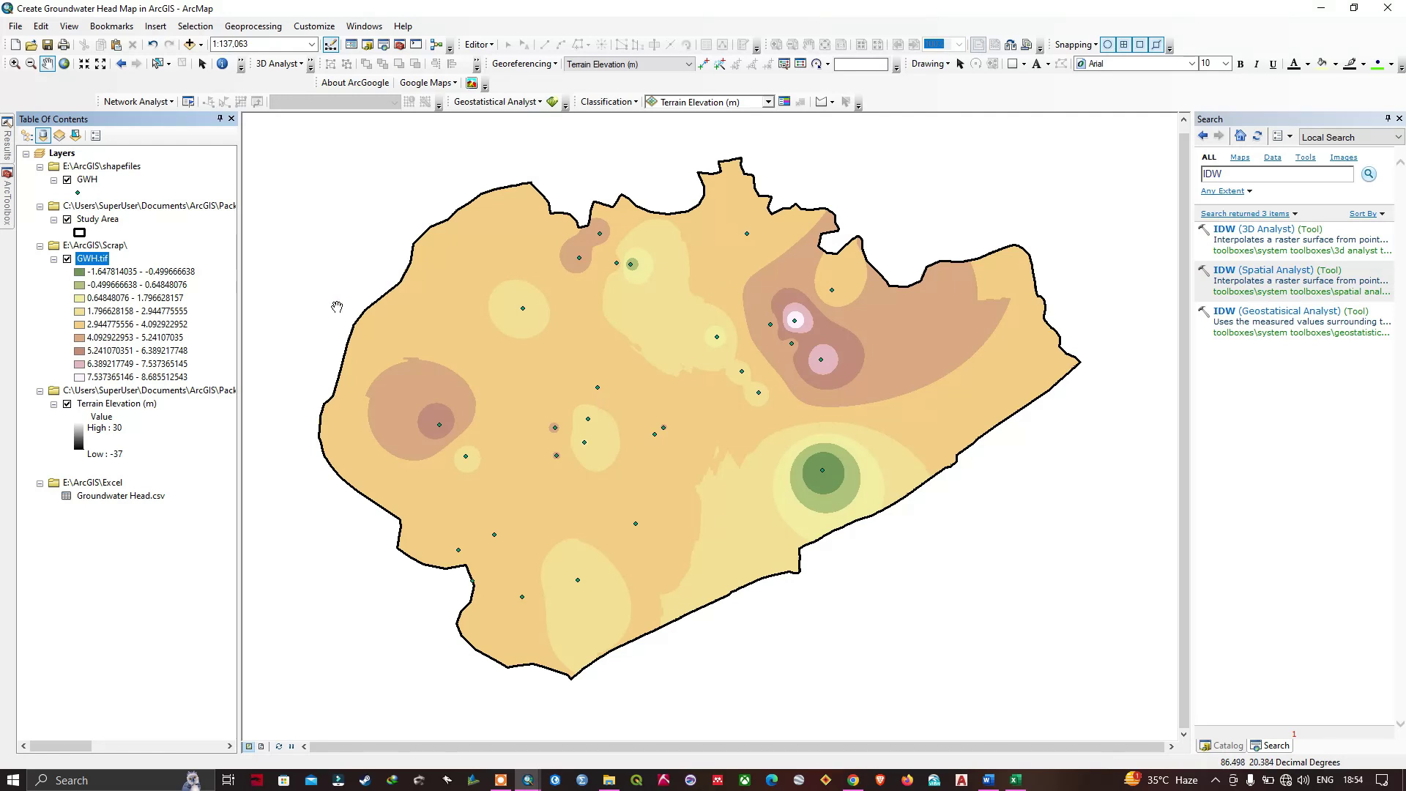
Set the GWH.tif symbology to 6 classes with the red-orange-yellow-green-blue color ramp and apply it to the layer
right_click(96, 264)
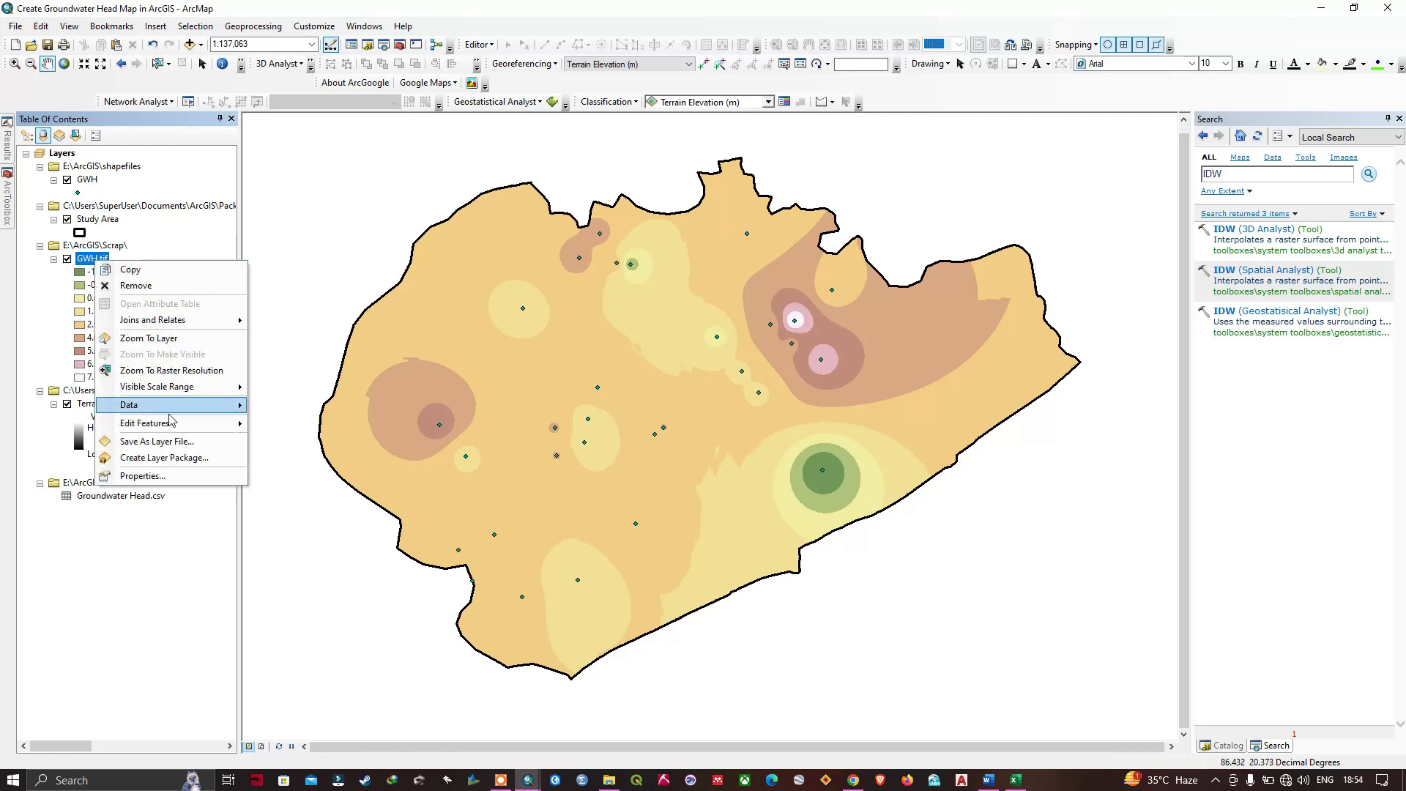
left_click(170, 476)
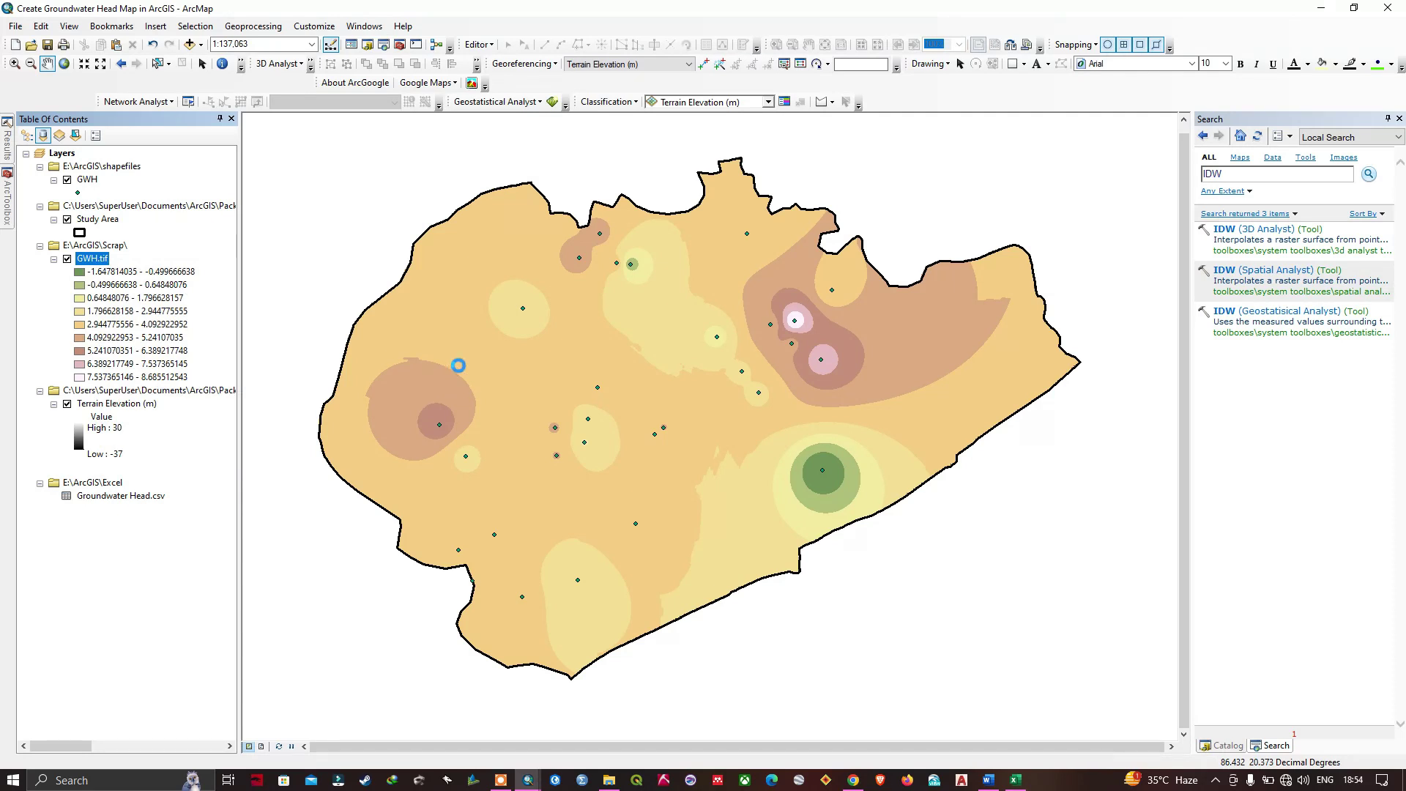
left_click(809, 326)
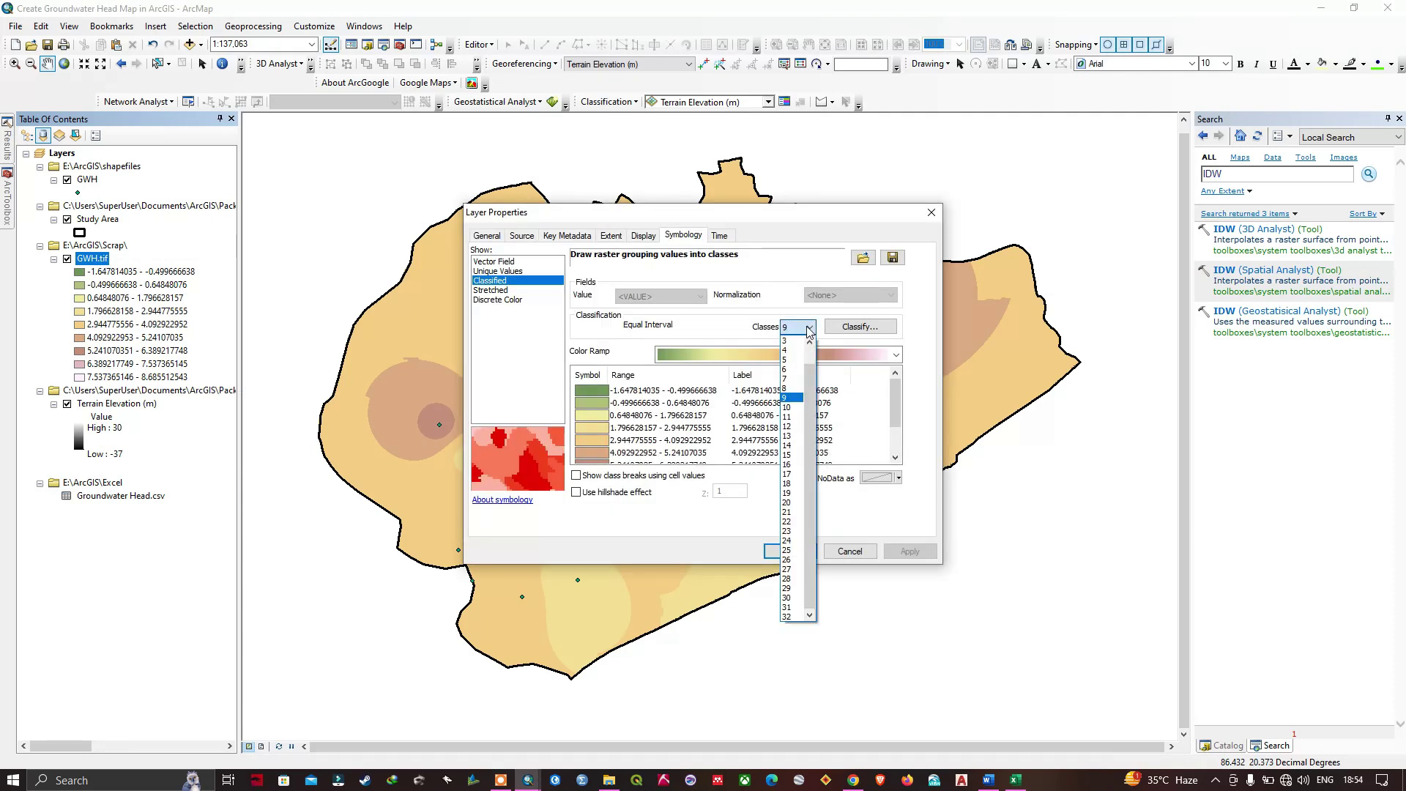
left_click(795, 369)
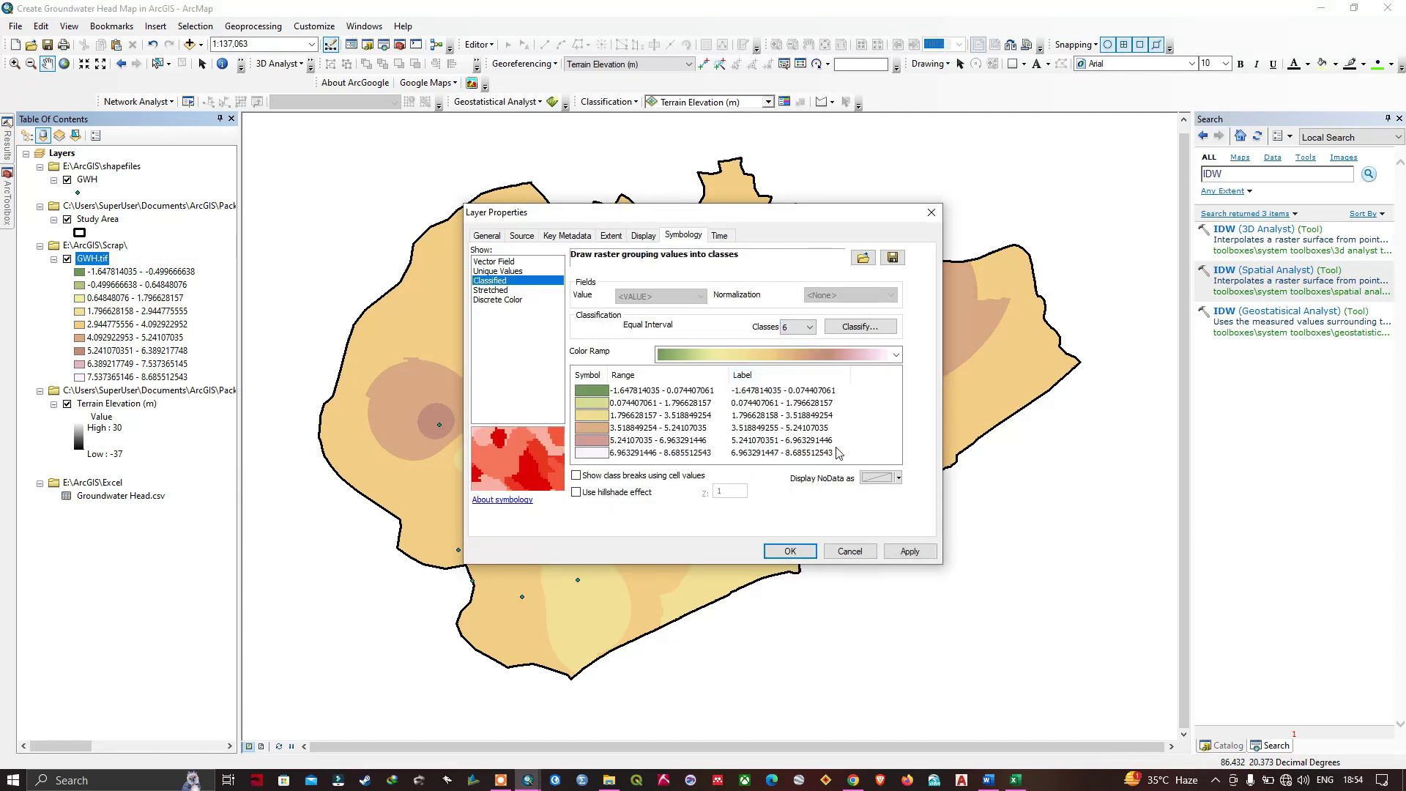
left_click(895, 356)
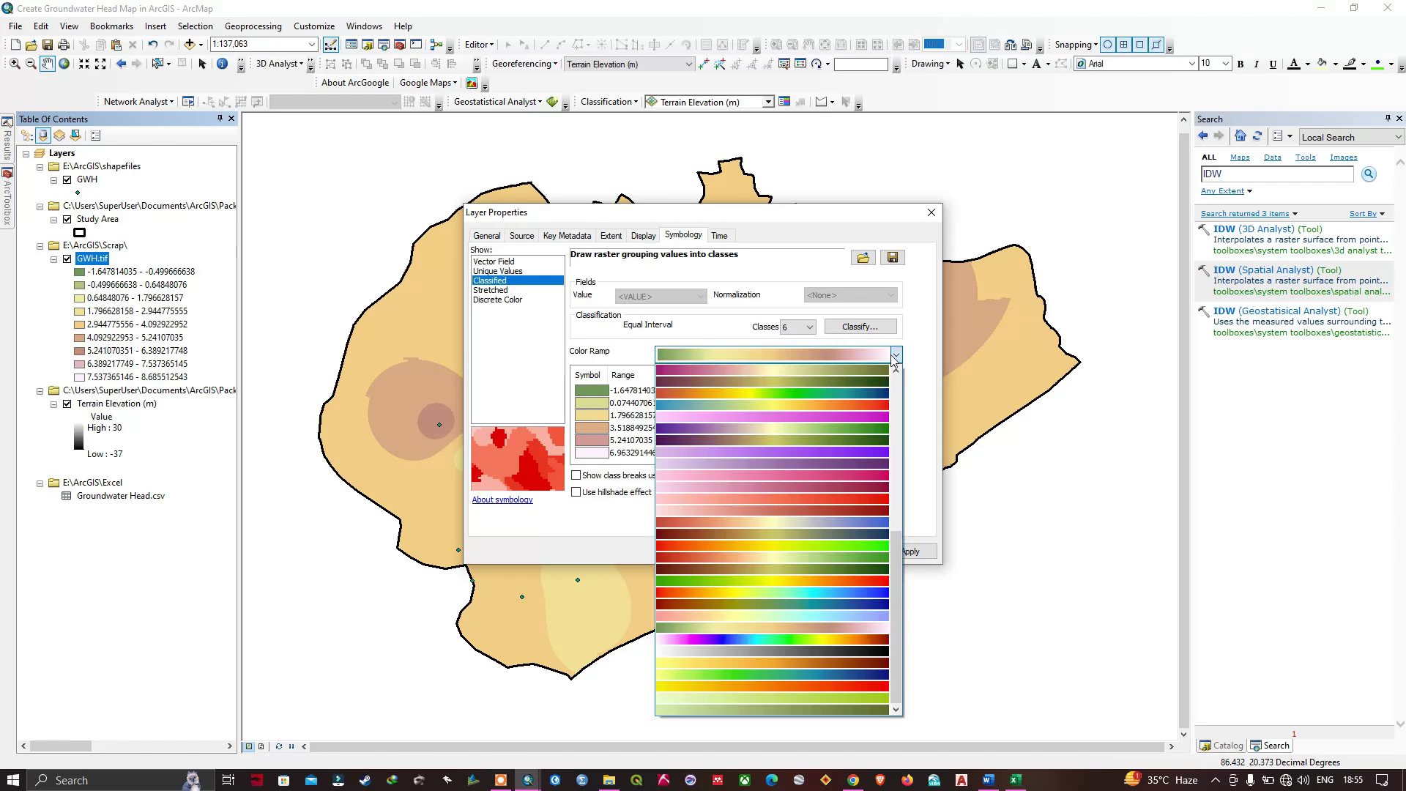
left_click(836, 396)
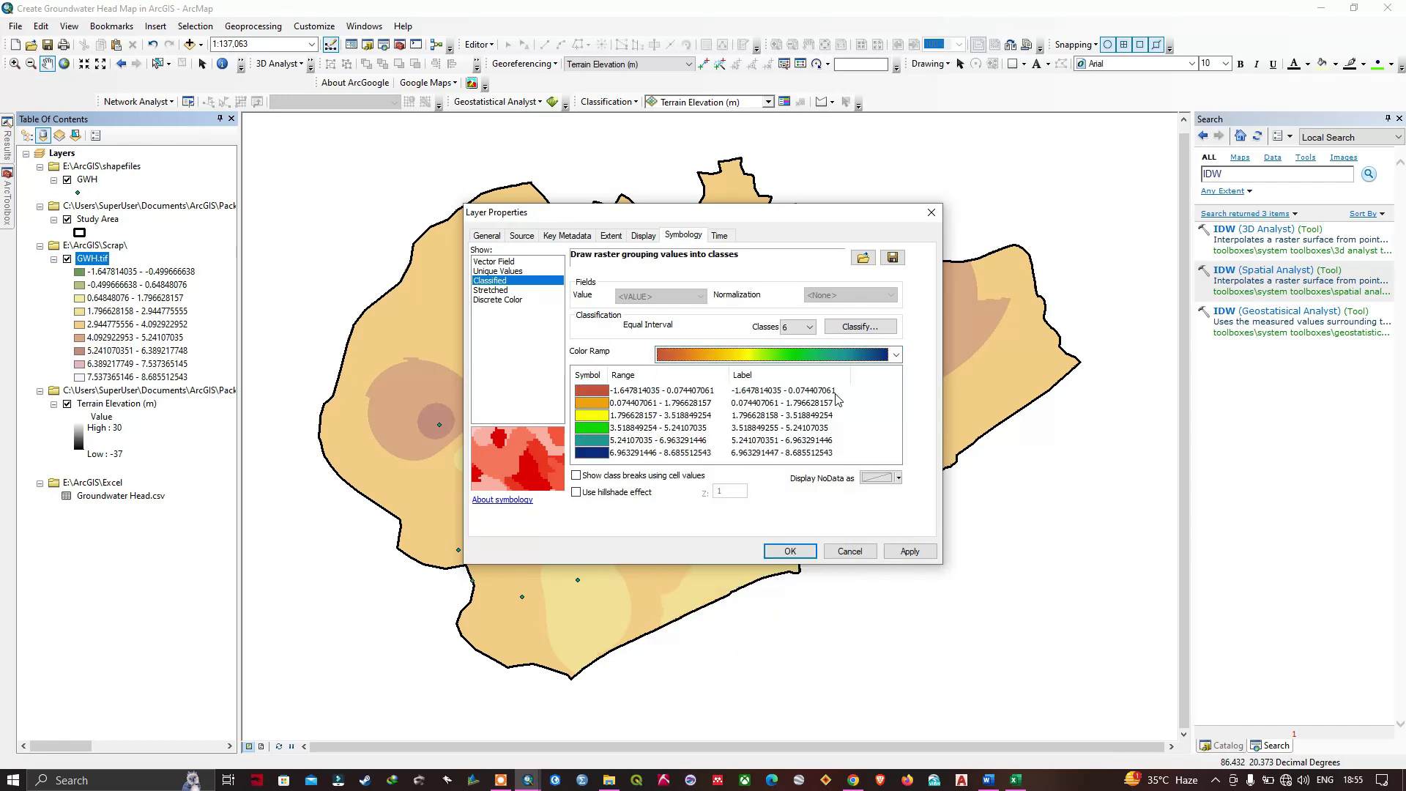
left_click(790, 551)
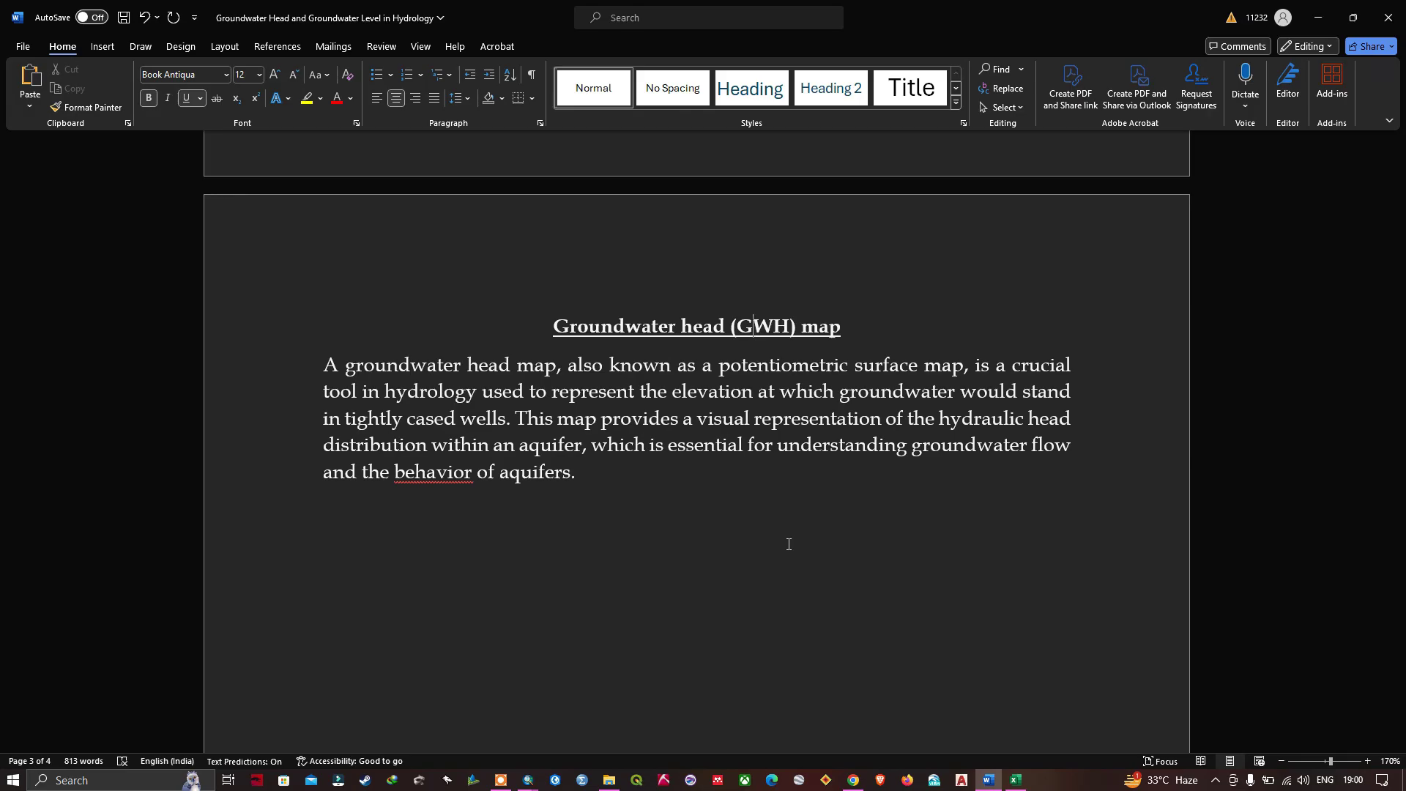
Return from the Word document to the groundwater head map in ArcMap
key("alt+Tab")
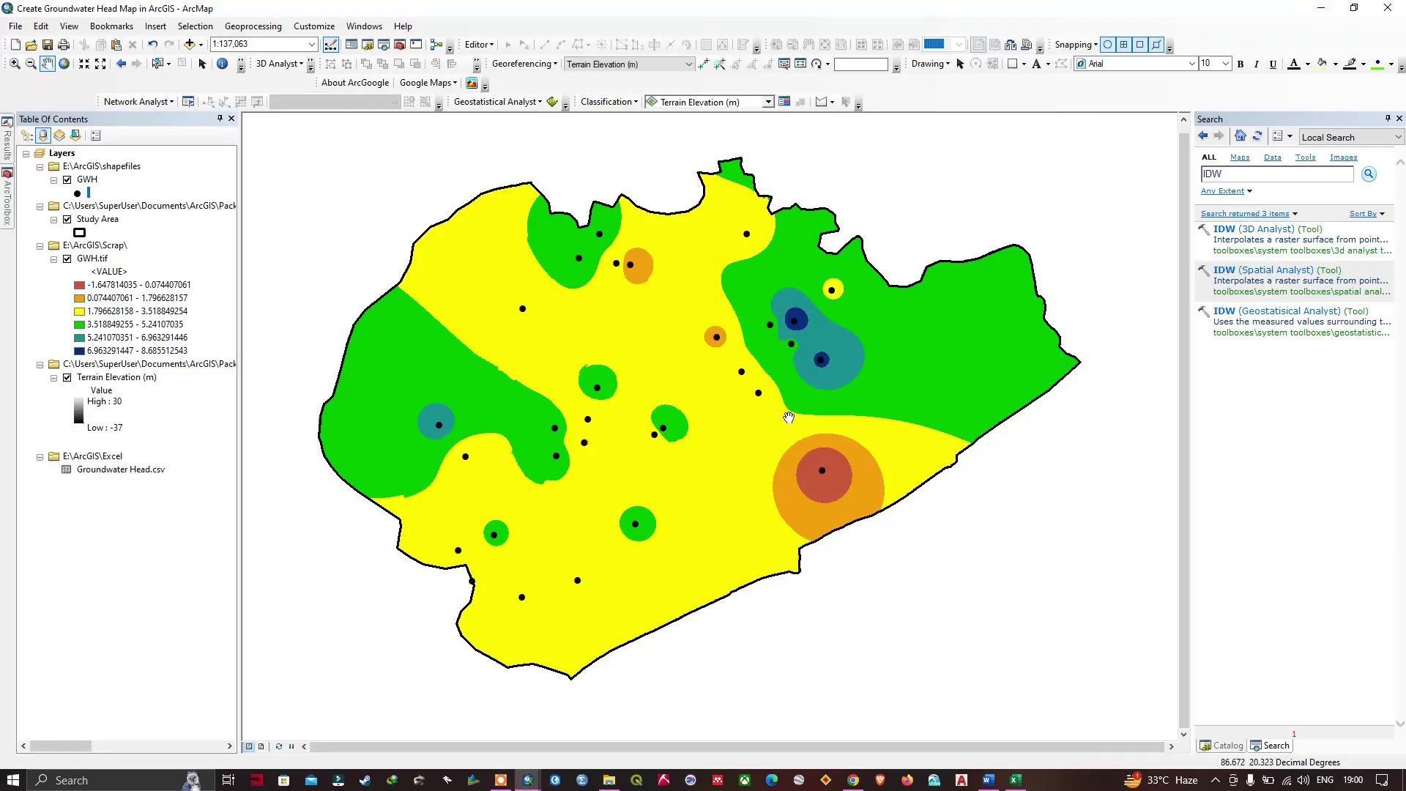